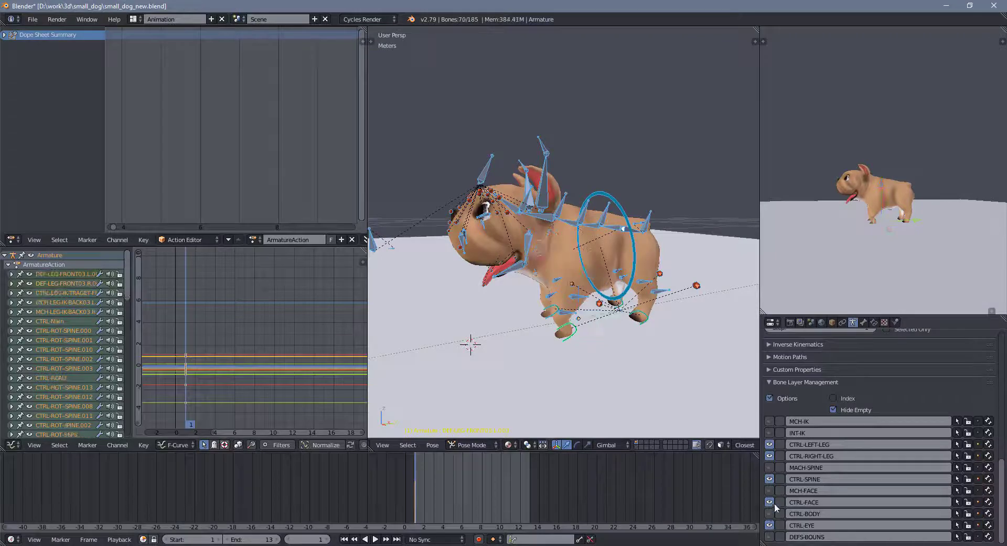
# Step: Hide the CTRL-FACE and CTRL-EYE bone layers, show CTRL-BODY, and view from the right
pyautogui.click(775, 502)
pyautogui.click(769, 525)
pyautogui.click(769, 514)
pyautogui.press('a')
pyautogui.press('KP_3')
# Step: In orthographic side view, reposition the left and right front feet further forward
pyautogui.scroll(4, 588, 246)
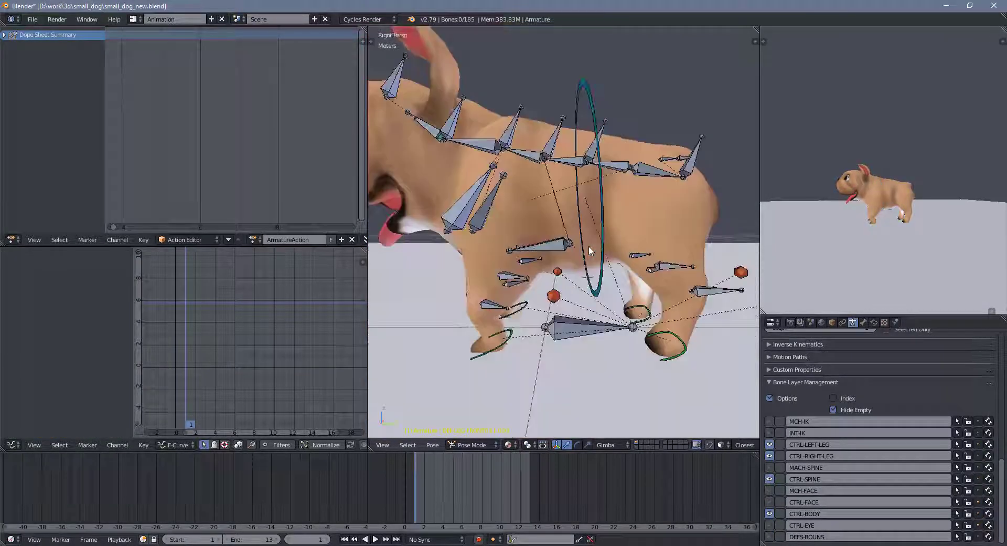
pyautogui.press('KP_5')
pyautogui.scroll(2, 589, 245)
pyautogui.rightClick(498, 301)
pyautogui.press('g')
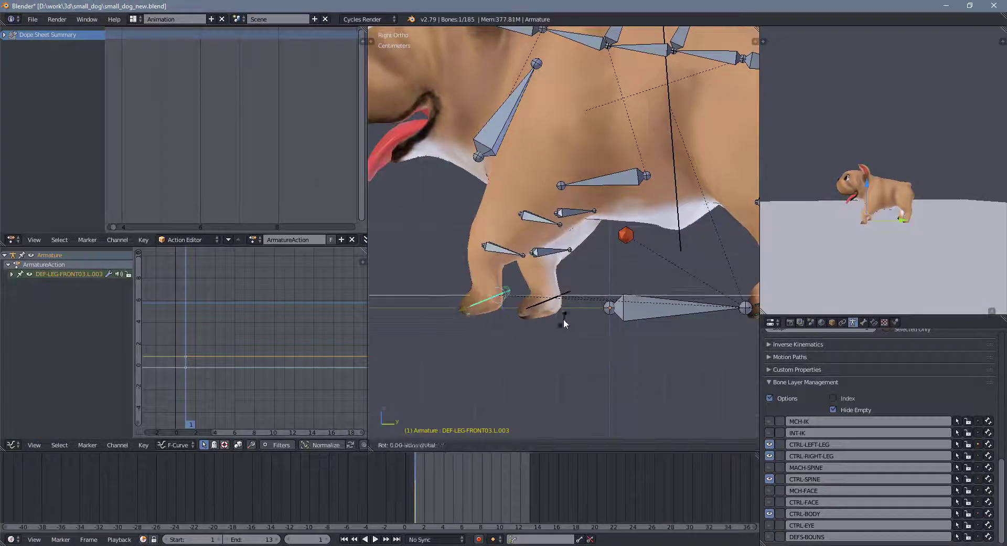
pyautogui.press('Escape')
pyautogui.scroll(-2, 502, 324)
pyautogui.moveTo(582, 310); pyautogui.dragTo(498, 280, button='right')
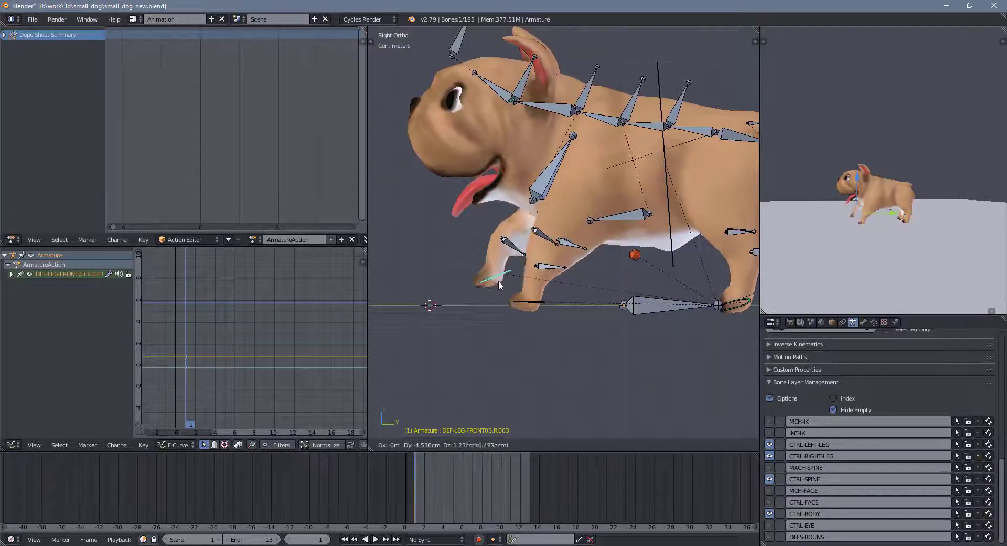
pyautogui.press('g')
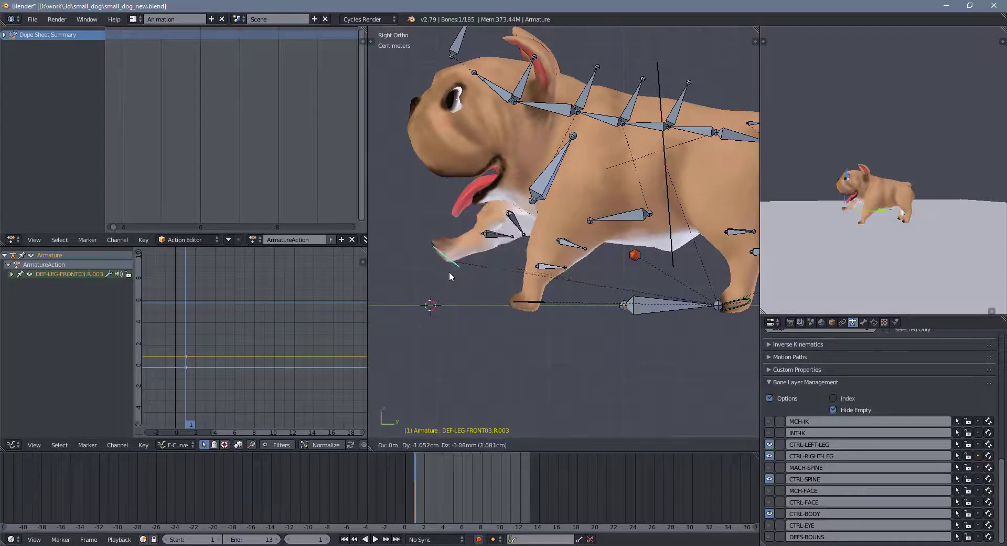
pyautogui.press('Escape')
# Step: Move the first spine control and the hips control together
pyautogui.rightClick(682, 149)
pyautogui.moveTo(567, 115)
pyautogui.keyDown('shift'); pyautogui.mouseDown(button='middle')
pyautogui.moveTo(655, 158)
pyautogui.moveTo(687, 233)
pyautogui.mouseUp(button='middle'); pyautogui.keyUp('shift')
pyautogui.keyDown('shift'); pyautogui.rightClick(619, 151); pyautogui.keyUp('shift')
pyautogui.press('g')
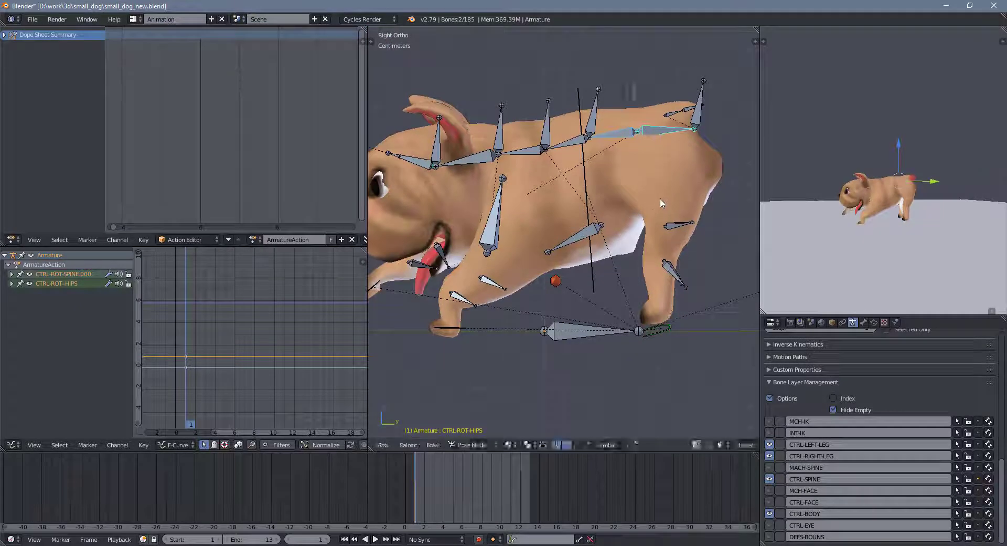
pyautogui.scroll(3, 583, 310)
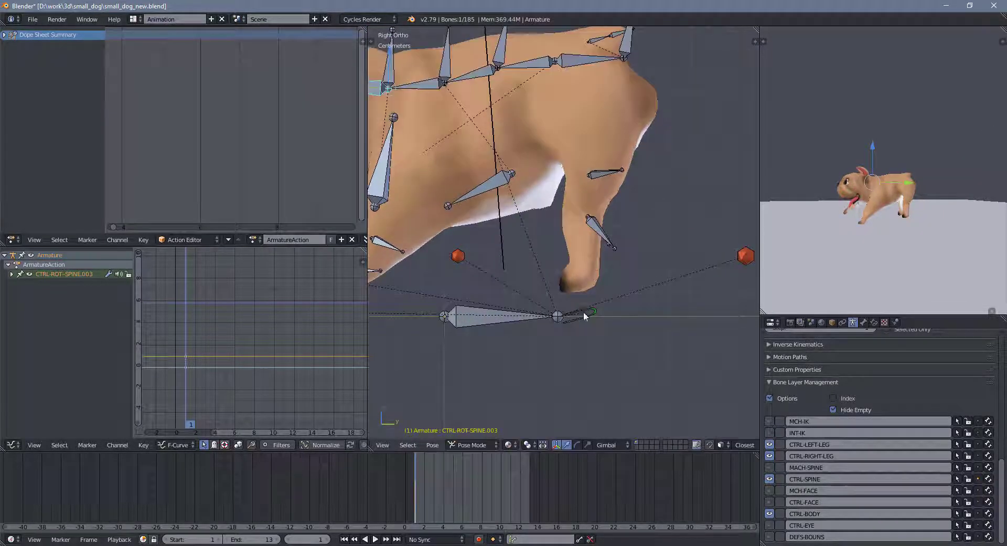
# Step: Raise the hind leg IK bones straight up along Z
pyautogui.rightClick(584, 310)
pyautogui.scroll(2, 634, 360)
pyautogui.scroll(-2, 634, 355)
pyautogui.press('g')
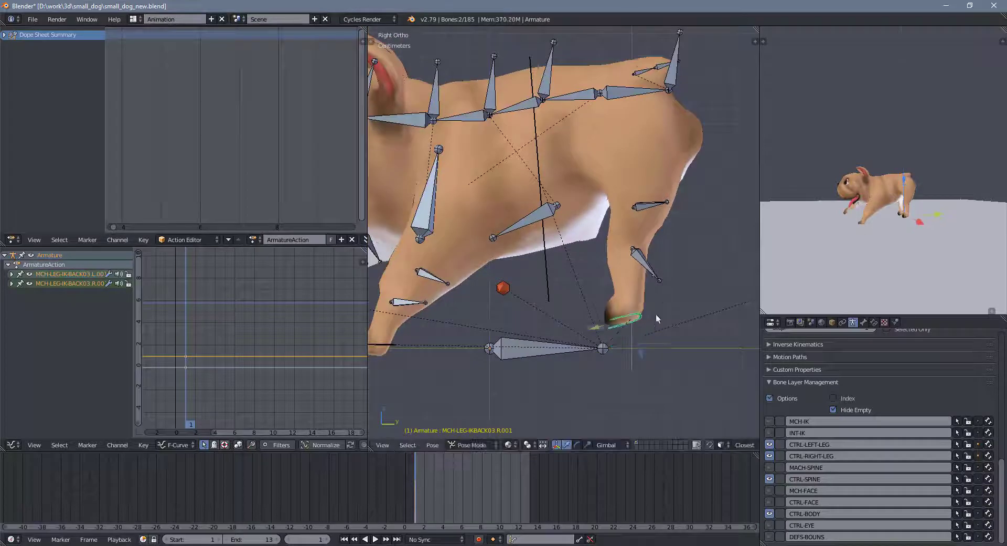
pyautogui.press('g')
pyautogui.press('z')
pyautogui.click(707, 297)
# Step: Check the pose from the front and readjust the right hind leg IK bone
pyautogui.scroll(2, 581, 219)
pyautogui.scroll(2, 624, 281)
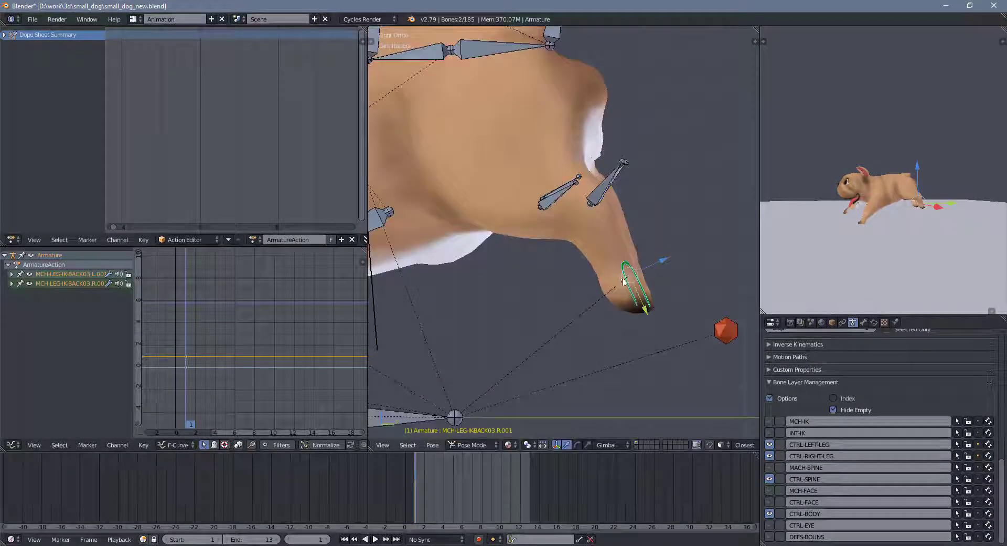
pyautogui.press('KP_1')
pyautogui.press('KP_3')
pyautogui.click(658, 273)
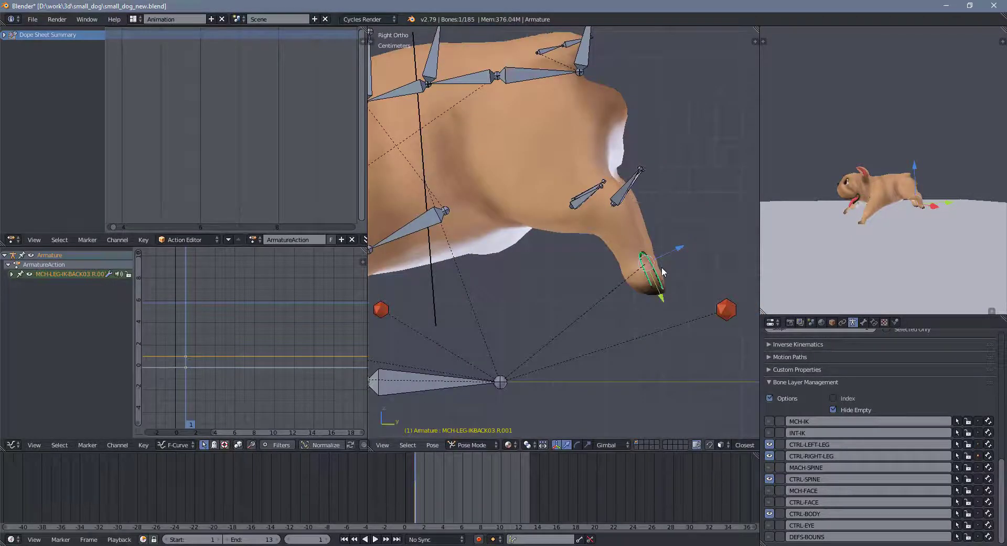
pyautogui.click(600, 274)
pyautogui.scroll(-3, 600, 274)
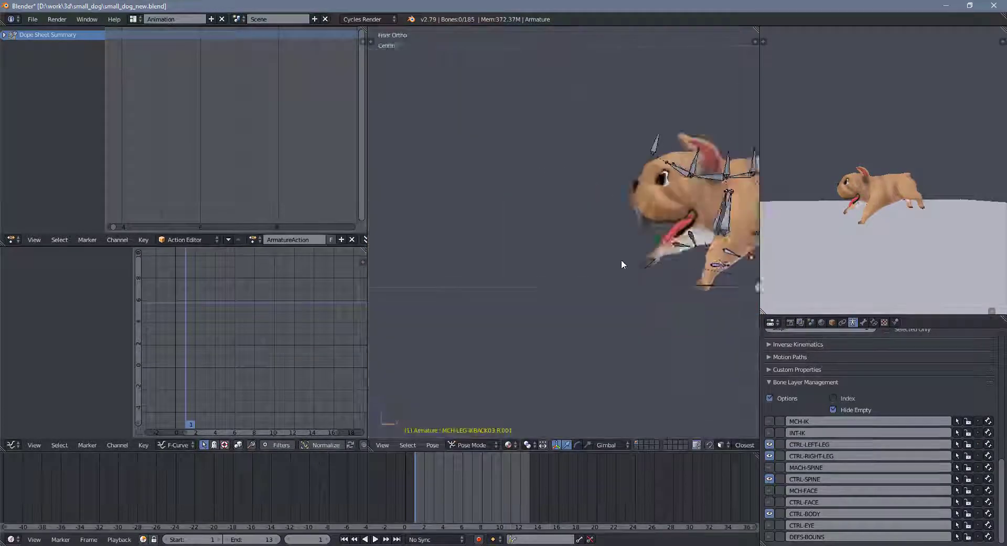
# Step: Select all control bones, key the whole pose, and start playback
pyautogui.press('a')
pyautogui.rightClick(637, 173)
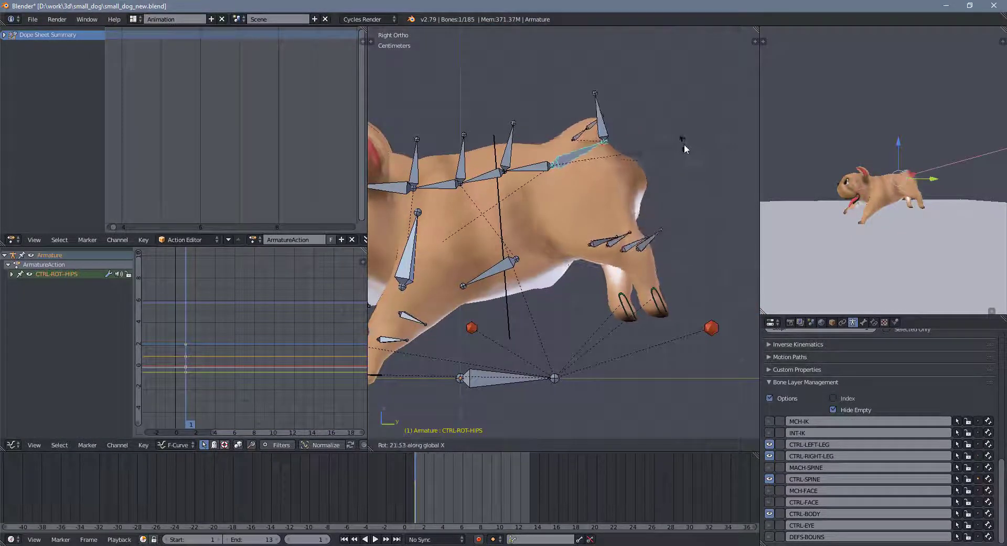
pyautogui.scroll(1, 606, 278)
pyautogui.scroll(-3, 592, 282)
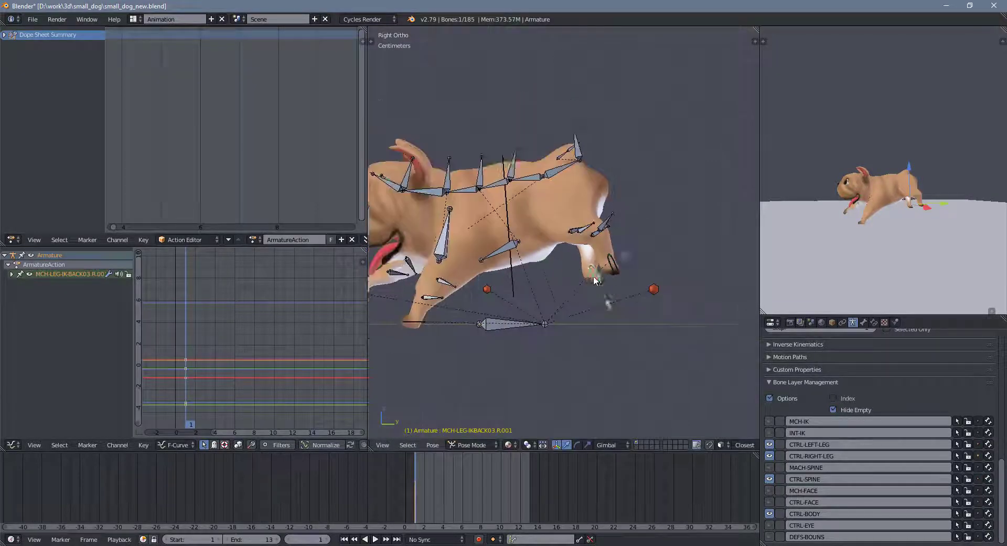
pyautogui.press('a')
pyautogui.press('i')
pyautogui.click(636, 263)
pyautogui.hotkey('alt', 'a')
# Step: Save the file, key all selected bones, and stop playback at frame 6
pyautogui.hotkey('ctrl', 's')
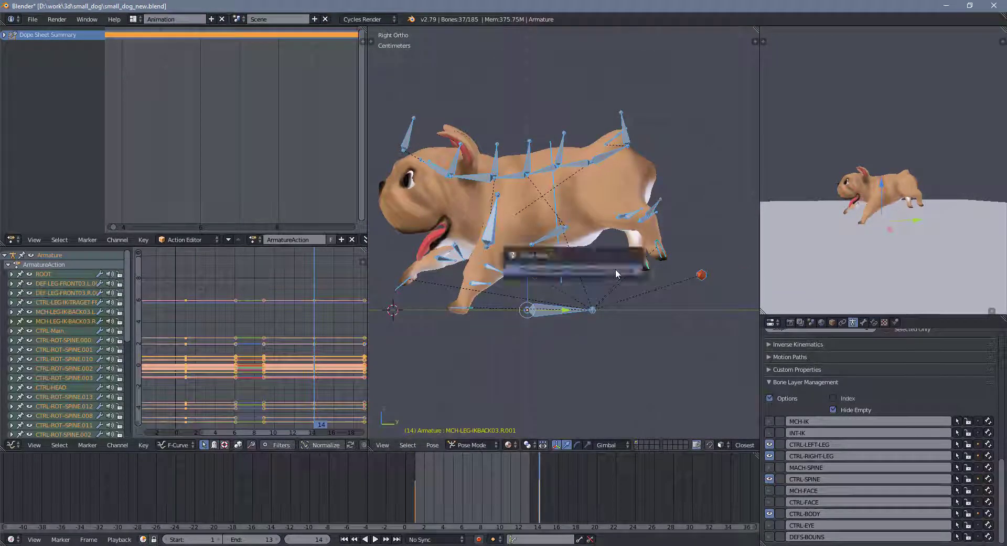
pyautogui.scroll(-3, 571, 275)
pyautogui.scroll(-1, 571, 274)
pyautogui.scroll(4, 605, 284)
pyautogui.scroll(-3, 593, 286)
pyautogui.scroll(3, 592, 285)
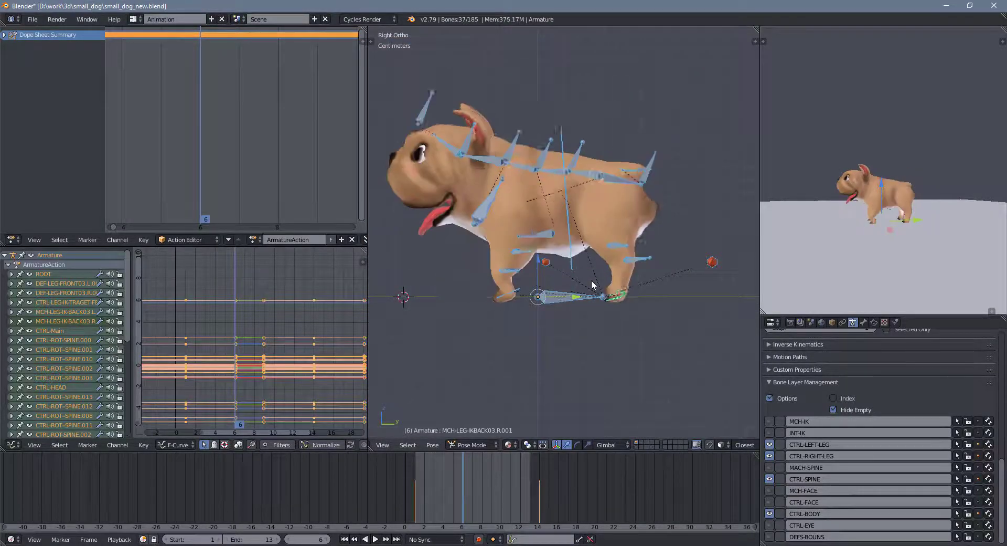
pyautogui.press('i')
pyautogui.click(530, 272)
pyautogui.hotkey('alt', 'a')
pyautogui.hotkey('ctrl', 's')
pyautogui.hotkey('alt', 'a')
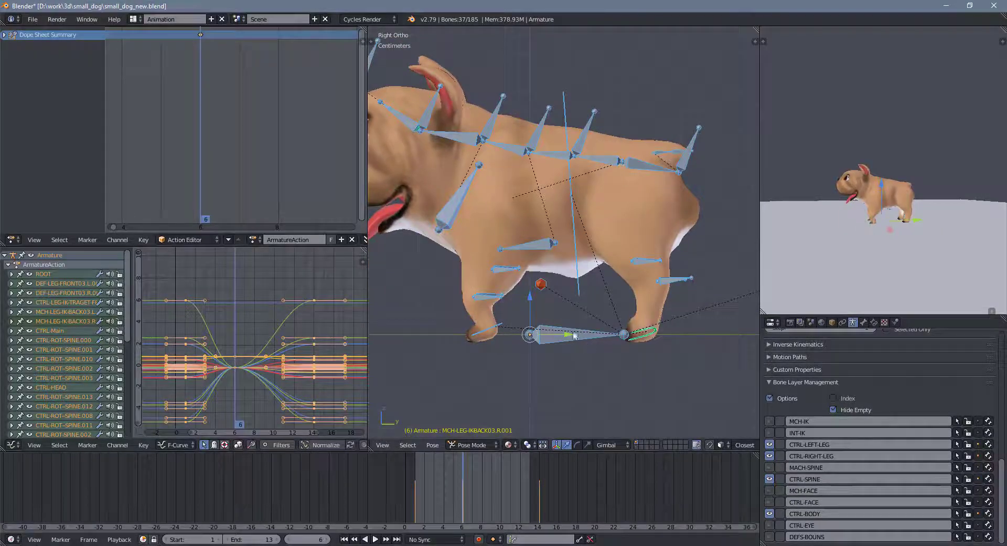
# Step: Rotate the hips control at frame 6
pyautogui.scroll(1, 482, 347)
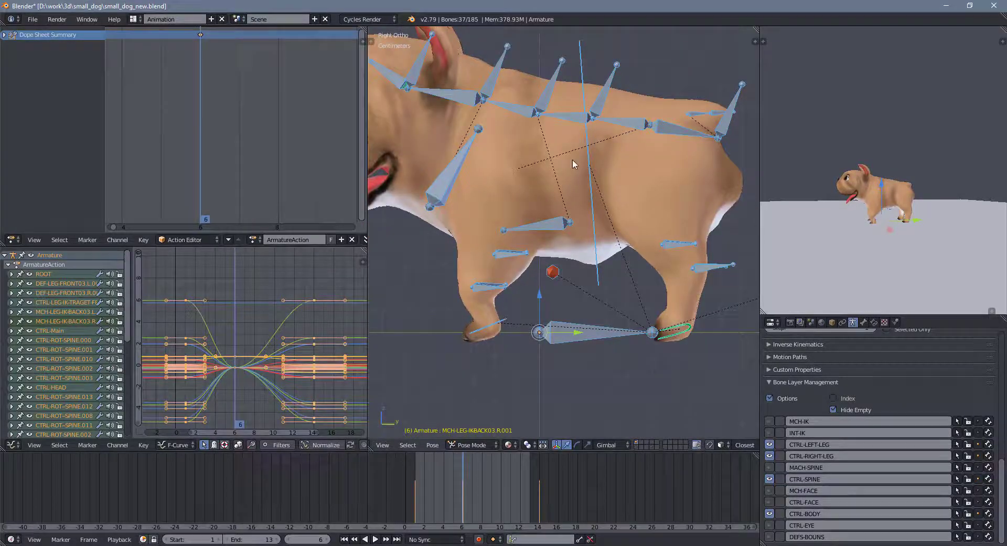
pyautogui.rightClick(685, 130)
pyautogui.scroll(1, 665, 187)
pyautogui.press('r')
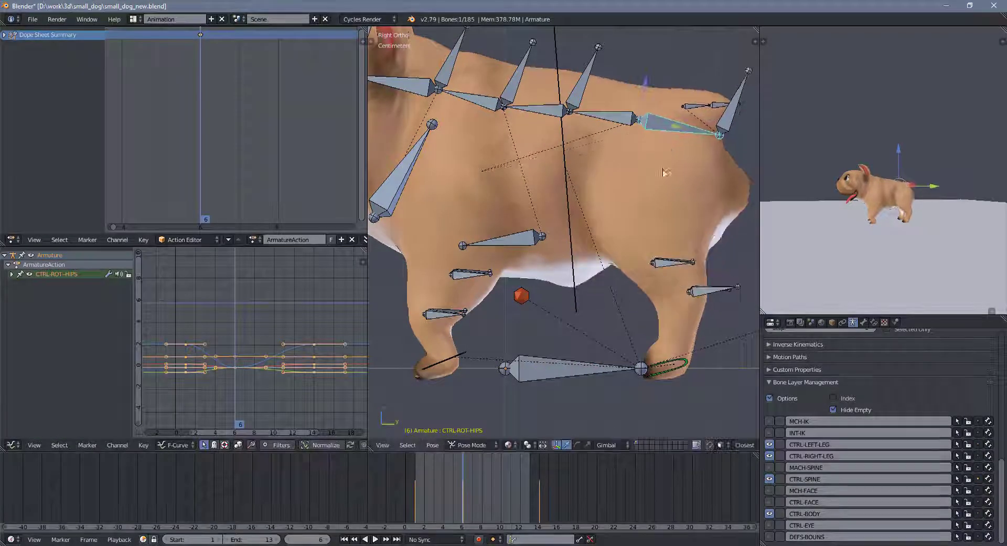
pyautogui.click(654, 155)
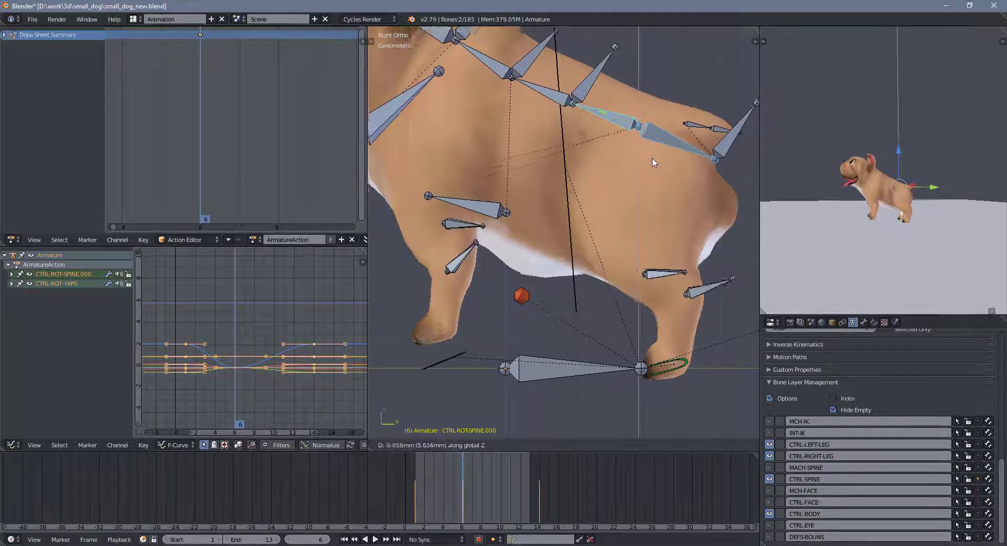
# Step: Bend a mid-back spine control on X, then move the first spine and hips controls
pyautogui.hotkey('ctrl', 'z')
pyautogui.keyDown('shift'); pyautogui.moveTo(527, 180); pyautogui.dragTo(551, 196, button='middle'); pyautogui.keyUp('shift')
pyautogui.rightClick(498, 148)
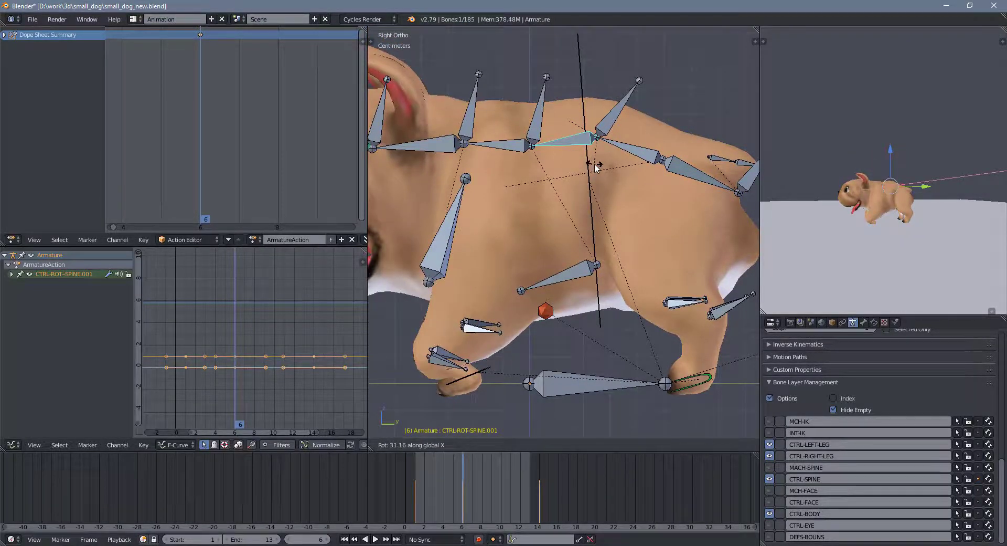
pyautogui.press('r')
pyautogui.press('x')
pyautogui.press('Escape')
pyautogui.scroll(-2, 610, 182)
pyautogui.rightClick(630, 170)
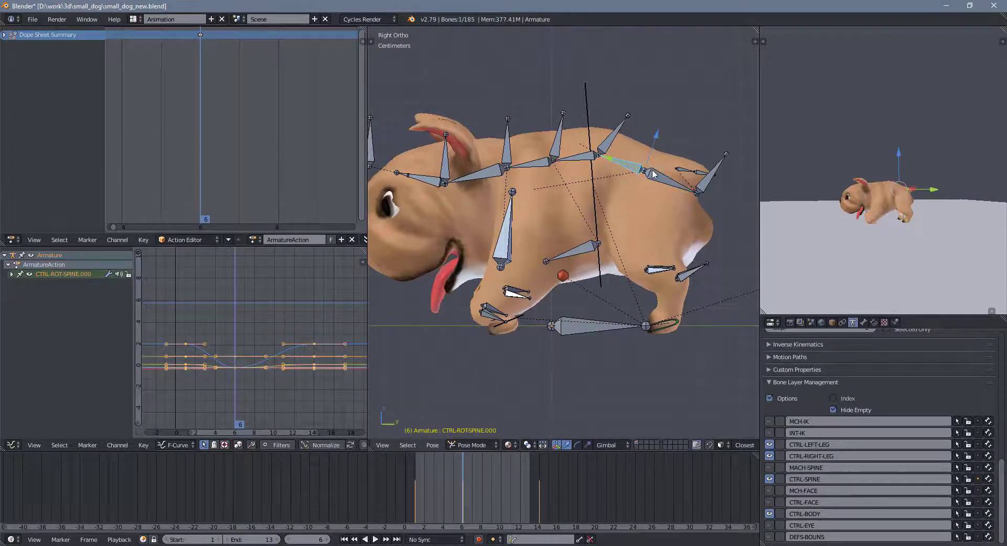
pyautogui.keyDown('shift'); pyautogui.rightClick(654, 174); pyautogui.keyUp('shift')
pyautogui.press('g')
pyautogui.scroll(1, 577, 247)
# Step: Move and rotate both front feet along the Y axis, checking from the front
pyautogui.rightClick(517, 347)
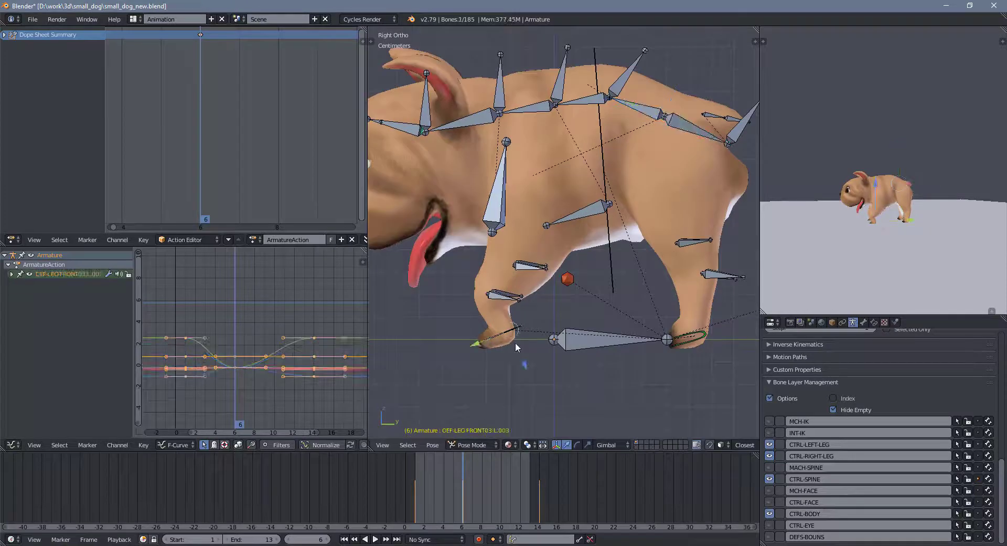
pyautogui.press('g')
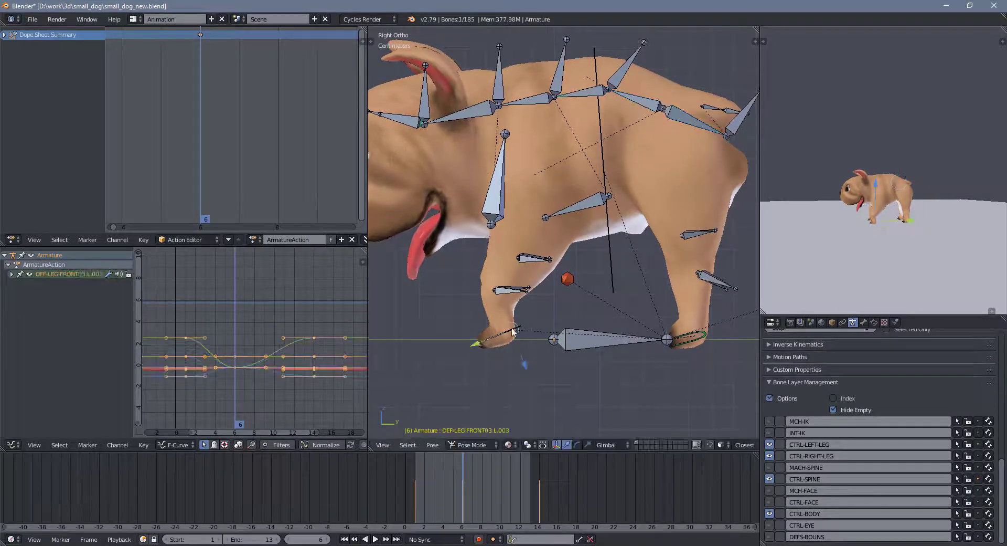
pyautogui.keyDown('shift'); pyautogui.rightClick(513, 332); pyautogui.keyUp('shift')
pyautogui.scroll(2, 513, 331)
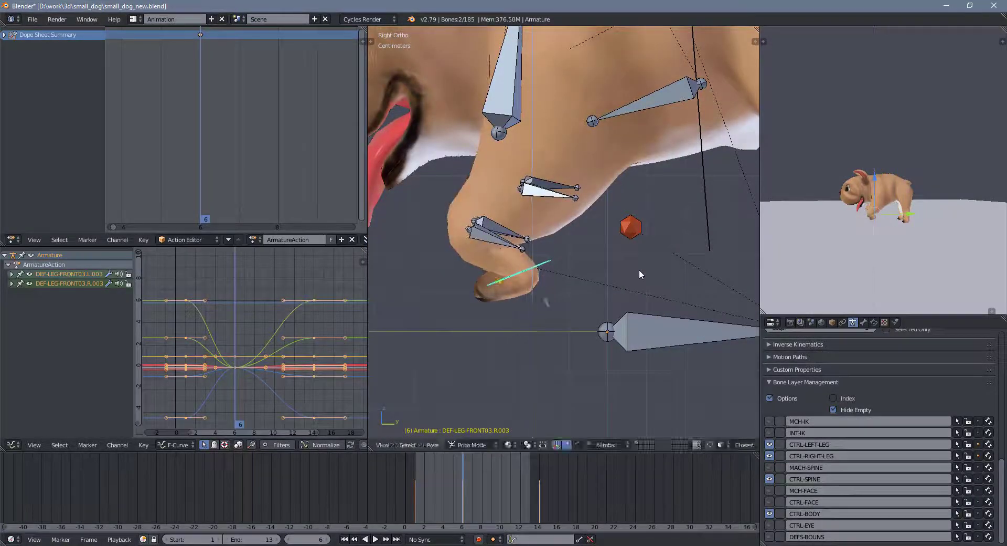
pyautogui.press('g')
pyautogui.press('y')
pyautogui.press('r')
pyautogui.press('y')
pyautogui.press('Escape')
pyautogui.hotkey('ctrl', 'z')
pyautogui.press('KP_1')
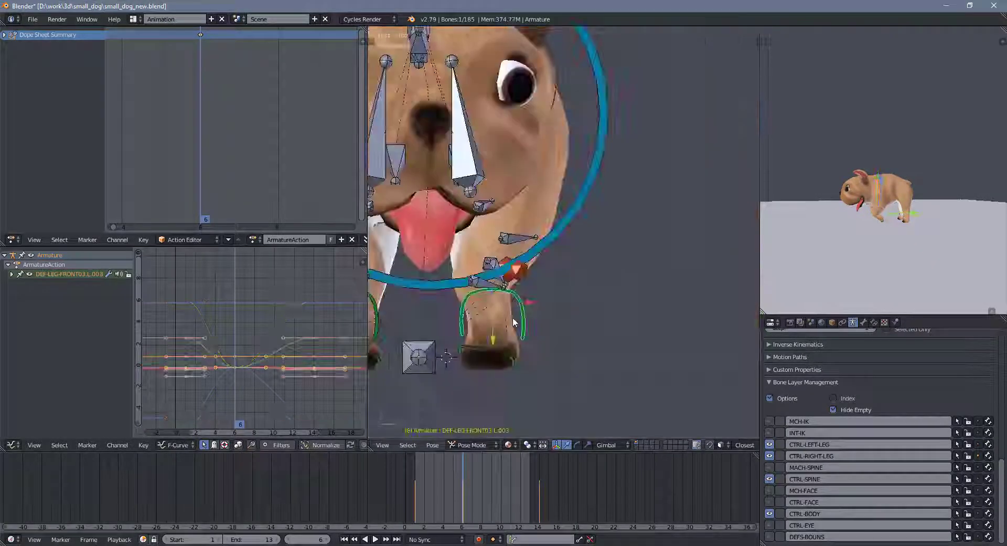
pyautogui.press('KP_3')
# Step: Adjust the left front foot from angled views and select the front leg IK target
pyautogui.press('g')
pyautogui.moveTo(579, 314); pyautogui.dragTo(538, 315, button='middle')
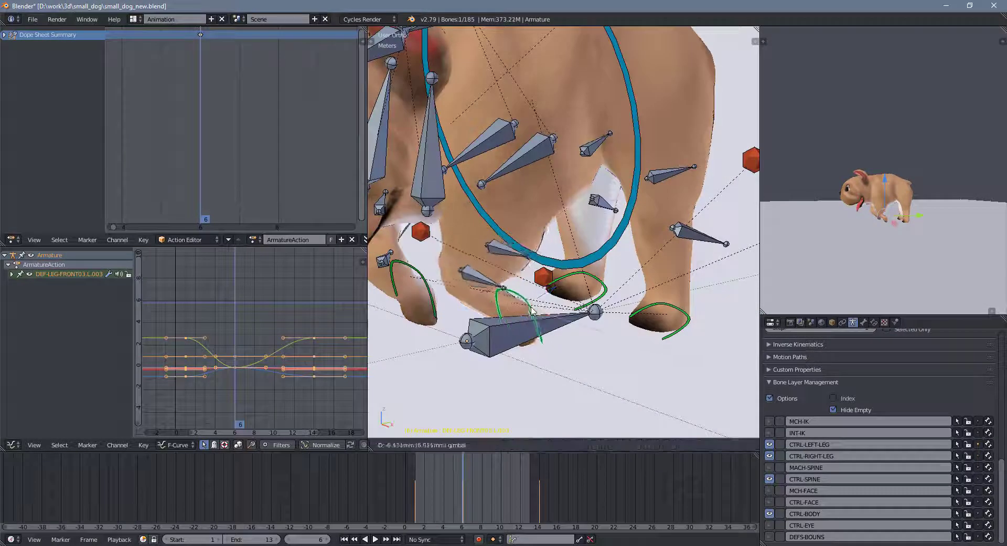
pyautogui.click(619, 342)
pyautogui.moveTo(619, 342); pyautogui.dragTo(575, 321, button='middle')
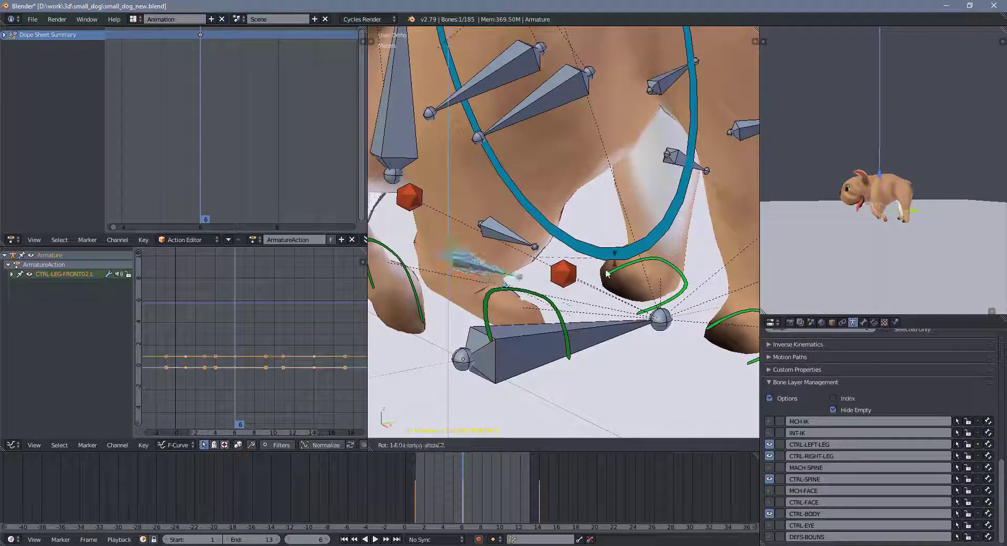
pyautogui.click(616, 265)
pyautogui.moveTo(616, 265); pyautogui.dragTo(448, 256, button='middle')
pyautogui.rightClick(449, 256)
pyautogui.press('KP_3')
# Step: Reposition the left front foot in side view, then select the right front foot
pyautogui.rightClick(535, 301)
pyautogui.press('g')
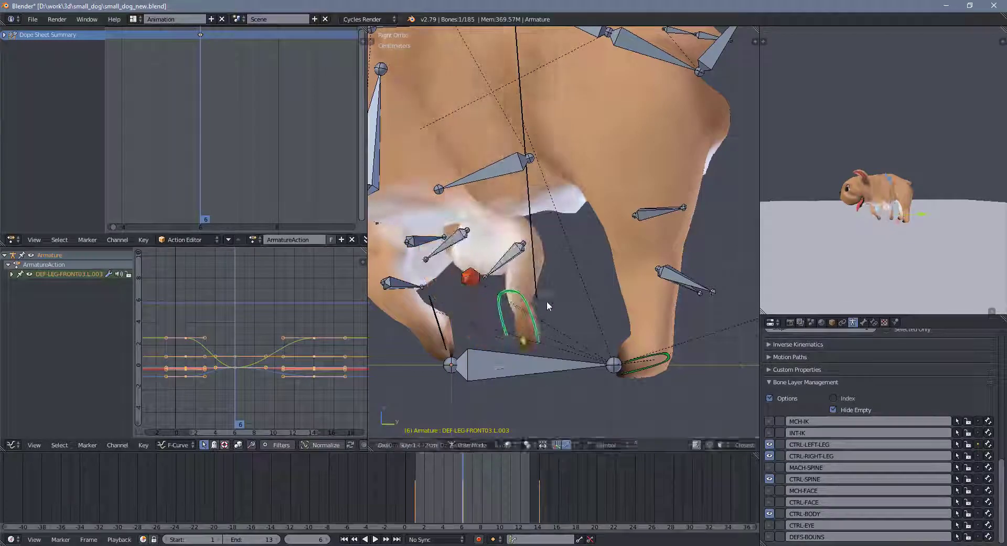
pyautogui.click(548, 305)
pyautogui.moveTo(547, 306); pyautogui.dragTo(566, 328, button='middle')
pyautogui.click(598, 237)
pyautogui.moveTo(598, 238); pyautogui.dragTo(583, 284, button='middle')
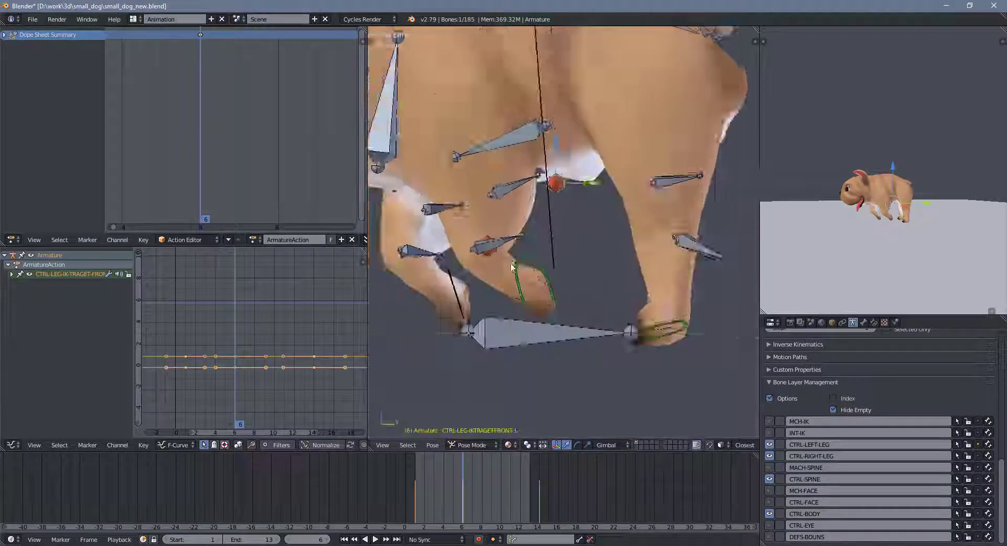
pyautogui.press('KP_3')
pyautogui.rightClick(583, 284)
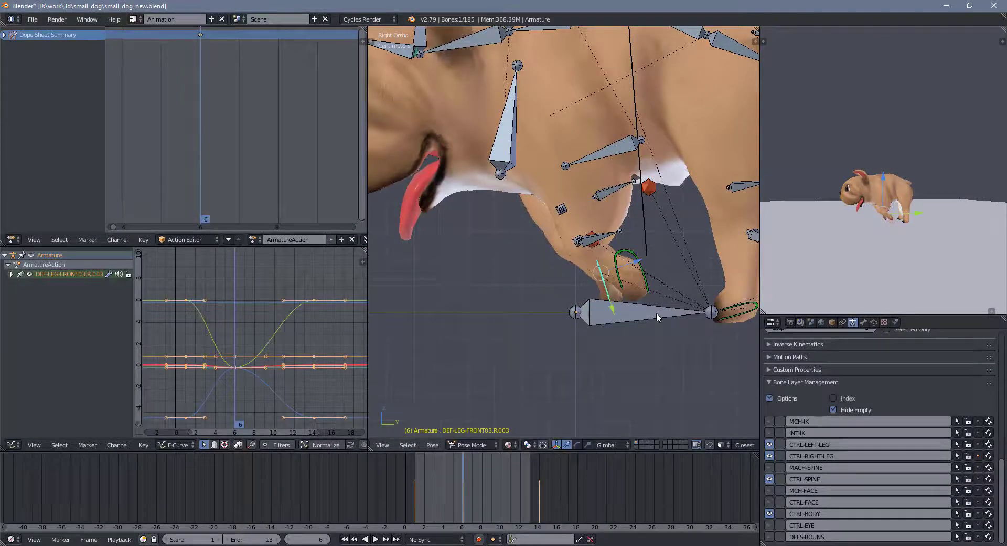
# Step: Set the right front foot, then move the left hind leg IK control in side view
pyautogui.click(699, 308)
pyautogui.scroll(1, 555, 296)
pyautogui.moveTo(556, 296); pyautogui.dragTo(558, 339, button='middle')
pyautogui.rightClick(557, 335)
pyautogui.press('KP_3')
pyautogui.press('g')
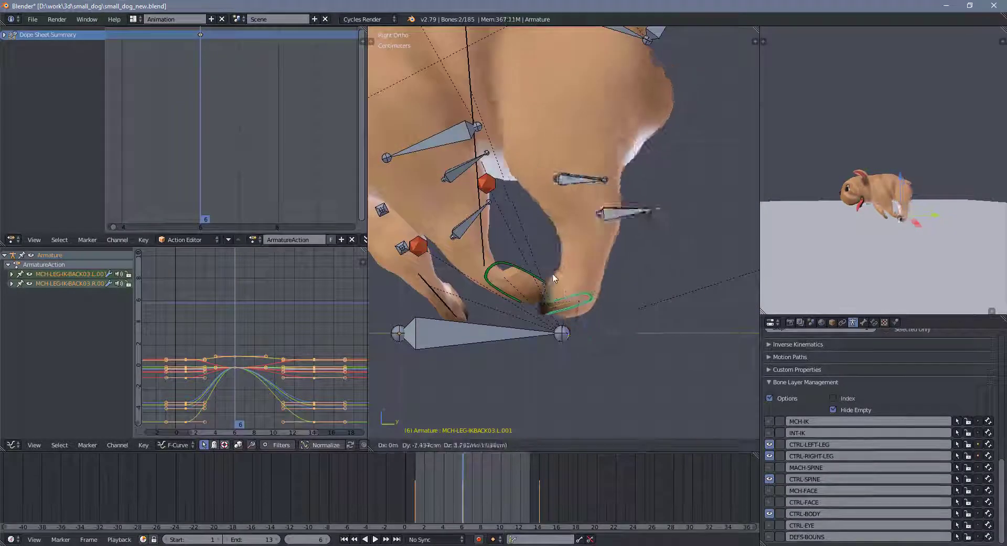
pyautogui.click(492, 274)
# Step: Adjust the right and left back-leg IK controls, checking the pose from the front
pyautogui.moveTo(492, 274); pyautogui.dragTo(584, 288, button='middle')
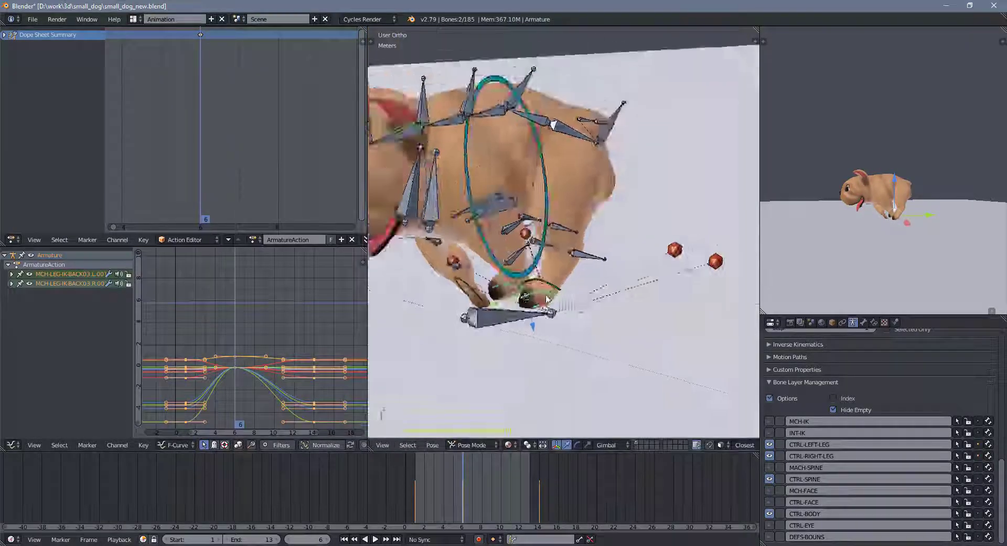
pyautogui.rightClick(584, 288)
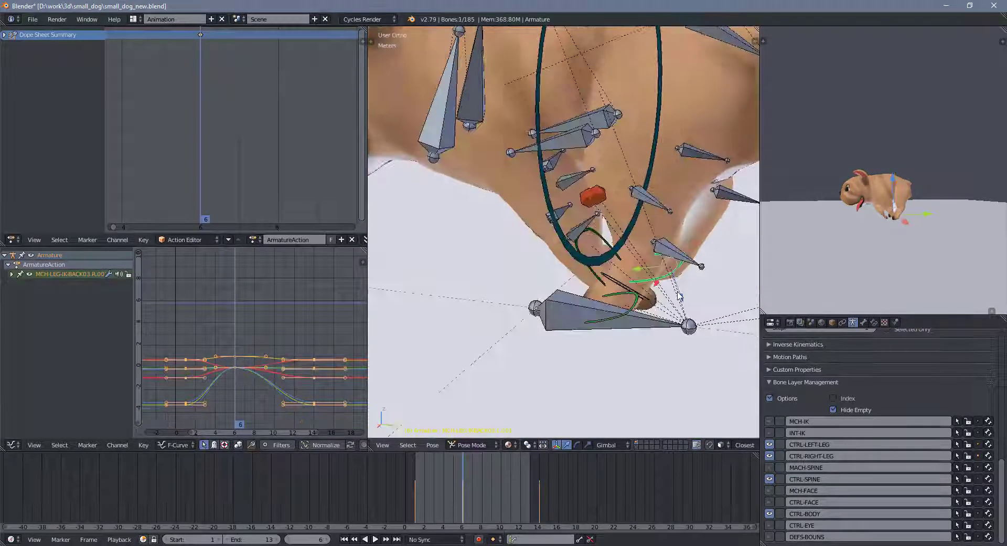
pyautogui.press('KP_1')
pyautogui.click(724, 265)
pyautogui.moveTo(724, 265)
pyautogui.mouseDown(button='middle')
pyautogui.moveTo(644, 282)
pyautogui.moveTo(603, 315)
pyautogui.mouseUp(button='middle')
pyautogui.rightClick(644, 282)
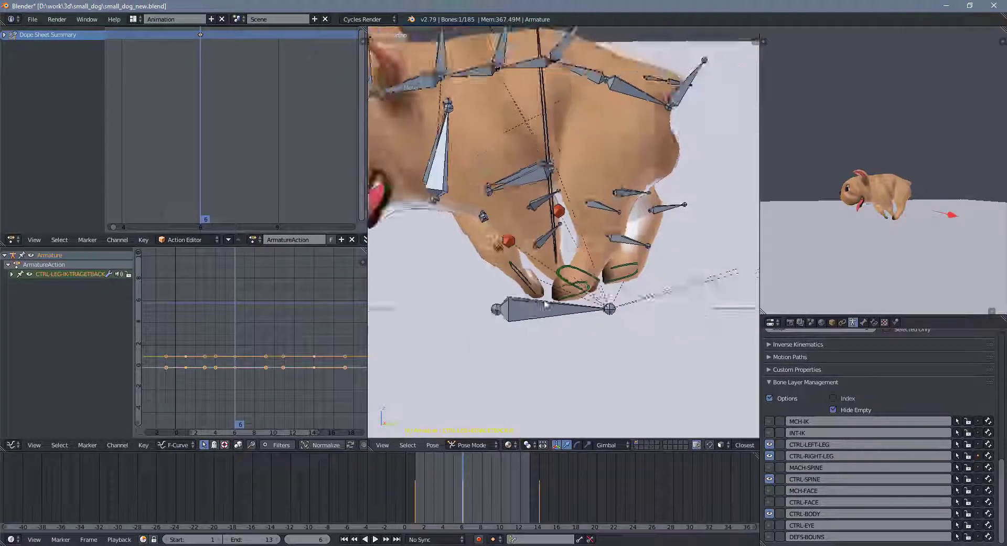
pyautogui.rightClick(603, 315)
pyautogui.press('Escape')
pyautogui.press('KP_1')
pyautogui.press('KP_3')
# Step: Select the hips, right back-leg IK and right front foot controls and view from the front
pyautogui.rightClick(671, 146)
pyautogui.scroll(3, 635, 344)
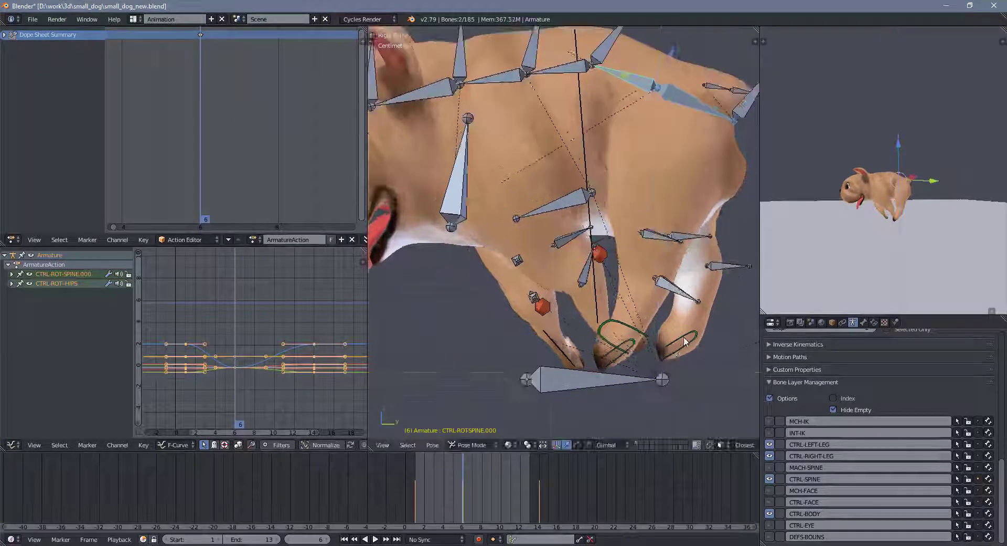
pyautogui.rightClick(632, 342)
pyautogui.keyDown('shift'); pyautogui.rightClick(555, 358); pyautogui.keyUp('shift')
pyautogui.scroll(-5, 615, 328)
pyautogui.press('KP_1')
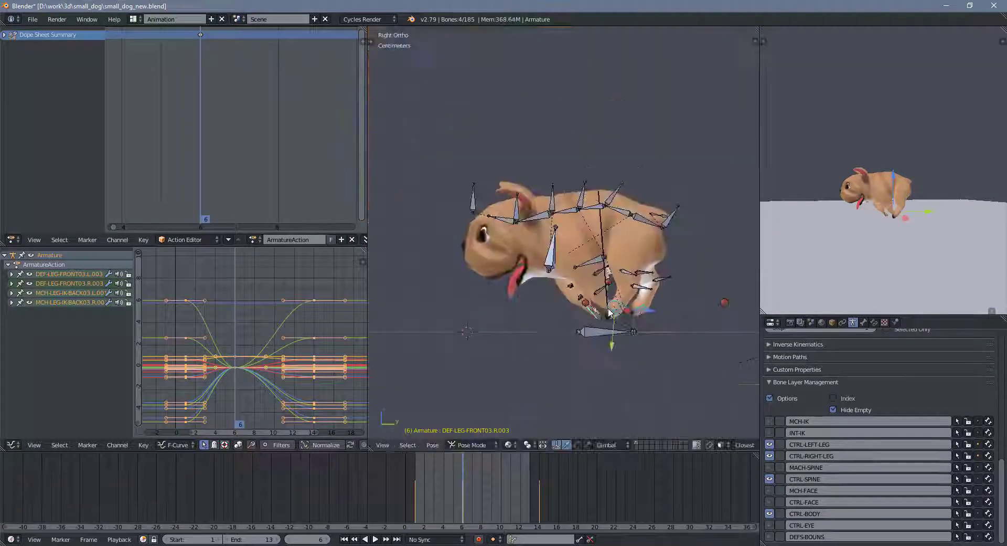
pyautogui.scroll(3, 616, 322)
pyautogui.scroll(1, 615, 323)
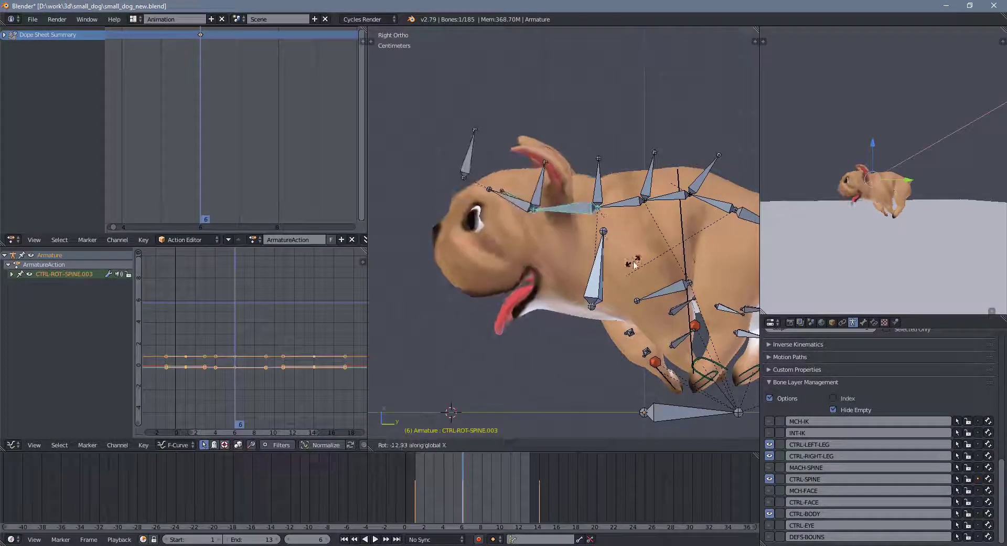
# Step: Select every bone and play the run cycle to review it
pyautogui.moveTo(615, 322); pyautogui.dragTo(592, 298, button='middle')
pyautogui.press('a')
pyautogui.hotkey('alt', 'a')
pyautogui.scroll(-2, 592, 298)
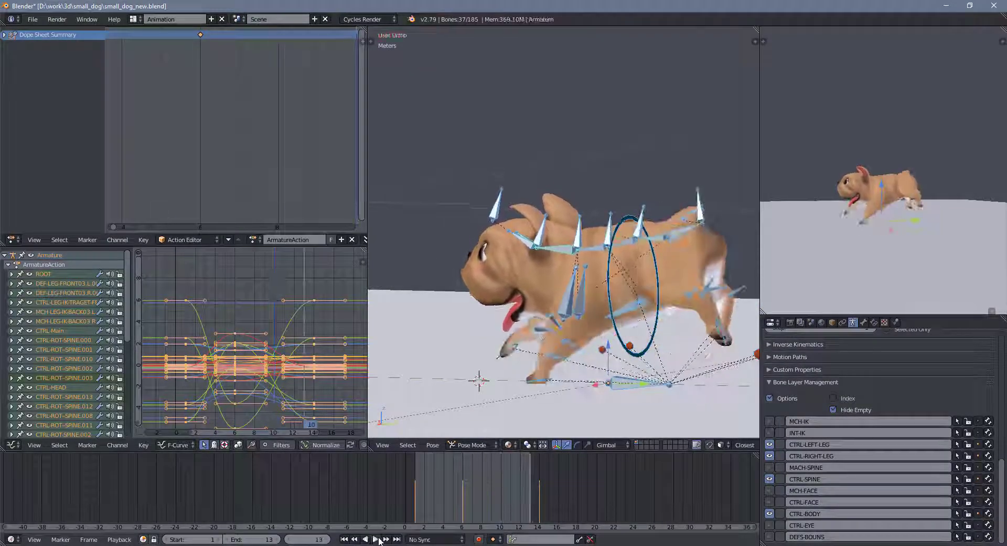
# Step: Save, go to frame 9, and reposition a back-leg IK control
pyautogui.hotkey('ctrl', 's')
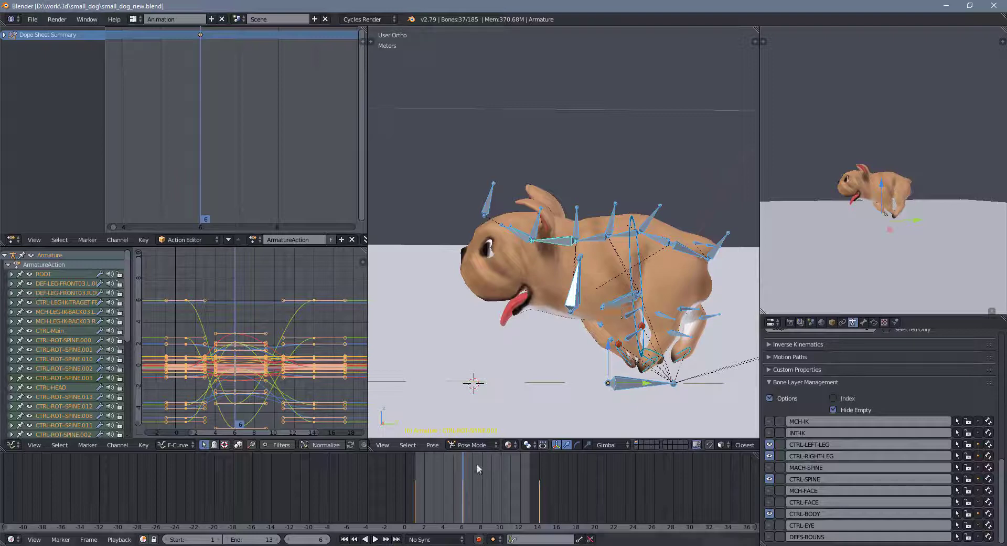
pyautogui.moveTo(479, 468); pyautogui.dragTo(491, 468)
pyautogui.scroll(1, 621, 304)
pyautogui.scroll(2, 622, 303)
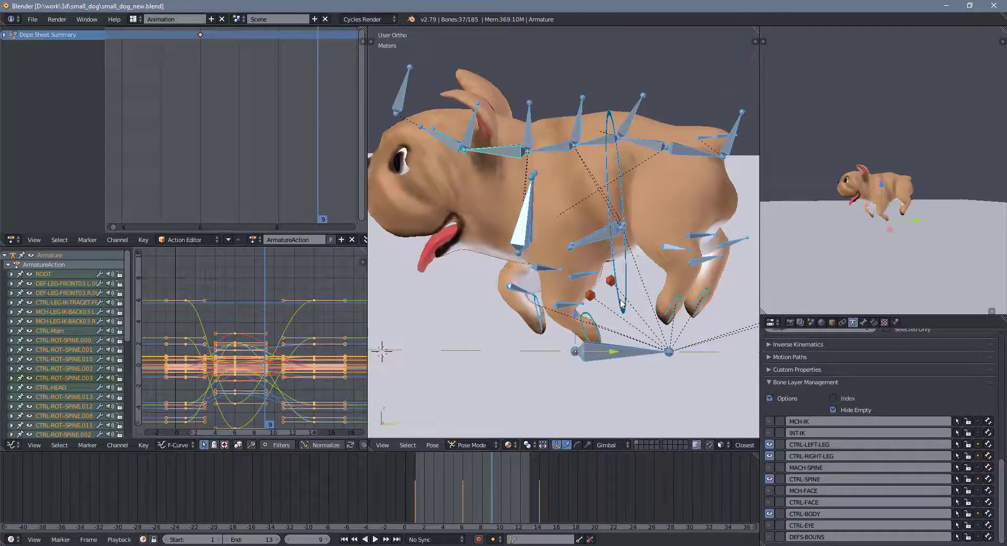
pyautogui.rightClick(677, 314)
pyautogui.scroll(2, 690, 307)
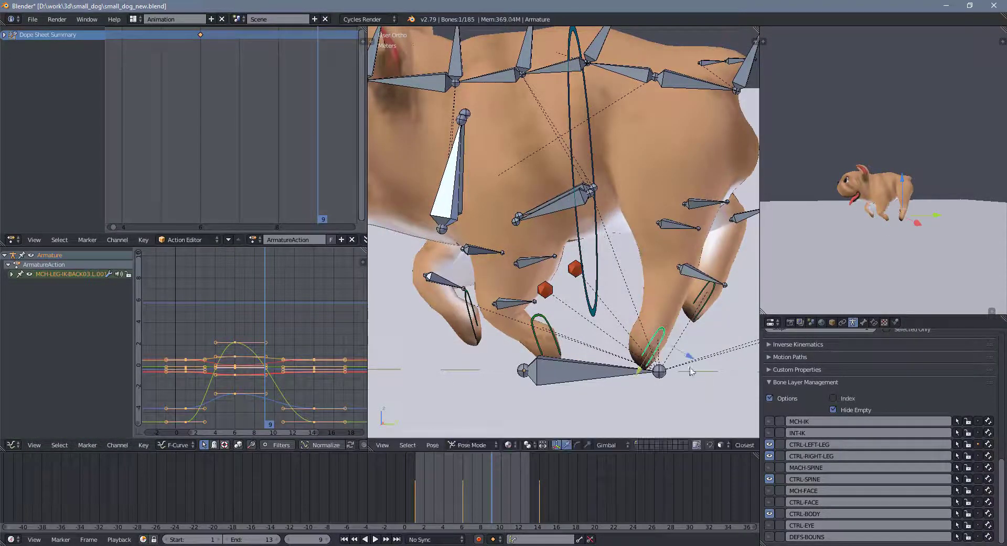
pyautogui.click(706, 324)
pyautogui.moveTo(706, 324)
pyautogui.keyDown('shift'); pyautogui.mouseDown(button='middle')
pyautogui.moveTo(667, 353)
pyautogui.moveTo(632, 158)
pyautogui.mouseUp(button='middle'); pyautogui.keyUp('shift')
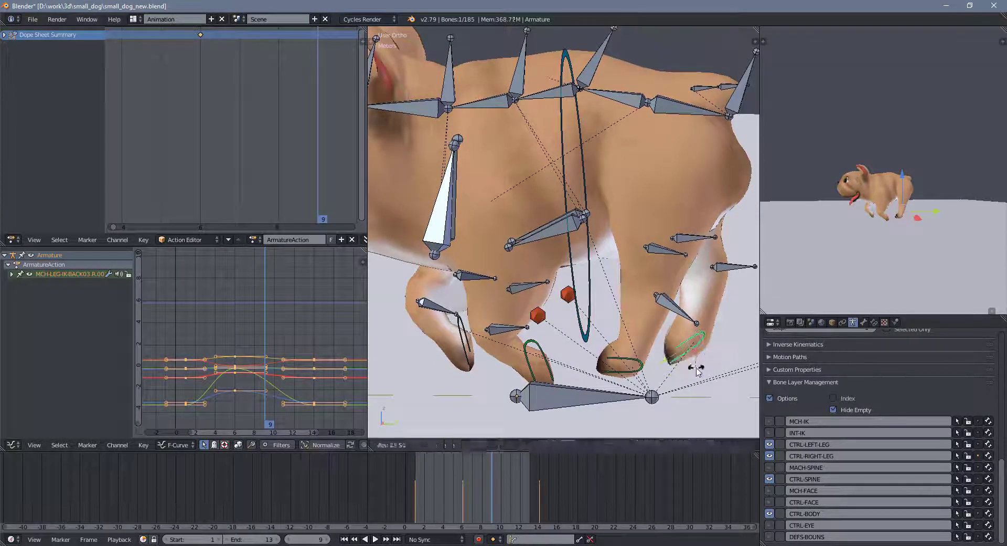
# Step: Rotate the spine and hips controls, select all bones, and replay the run cycle
pyautogui.rightClick(632, 122)
pyautogui.press('r')
pyautogui.click(691, 308)
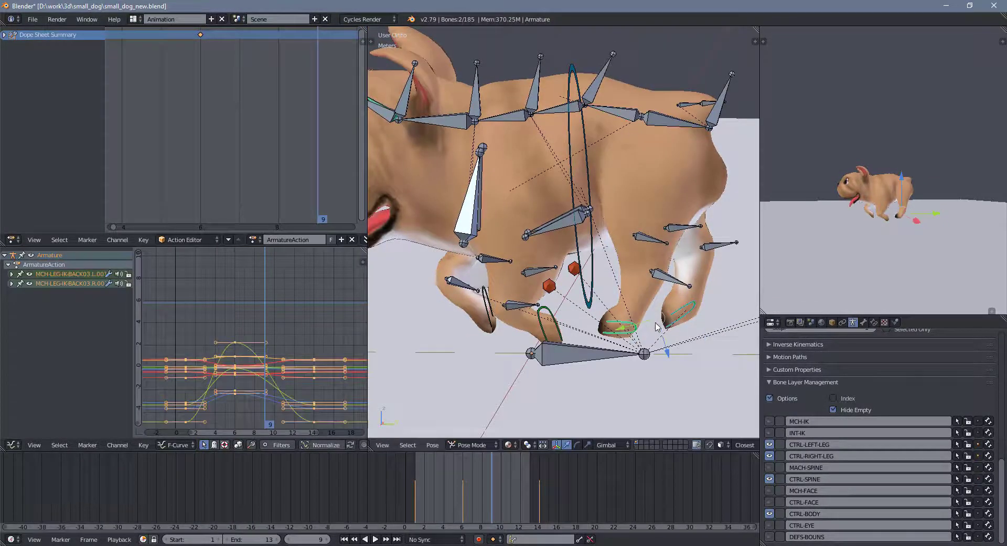
pyautogui.press('a')
pyautogui.press('a')
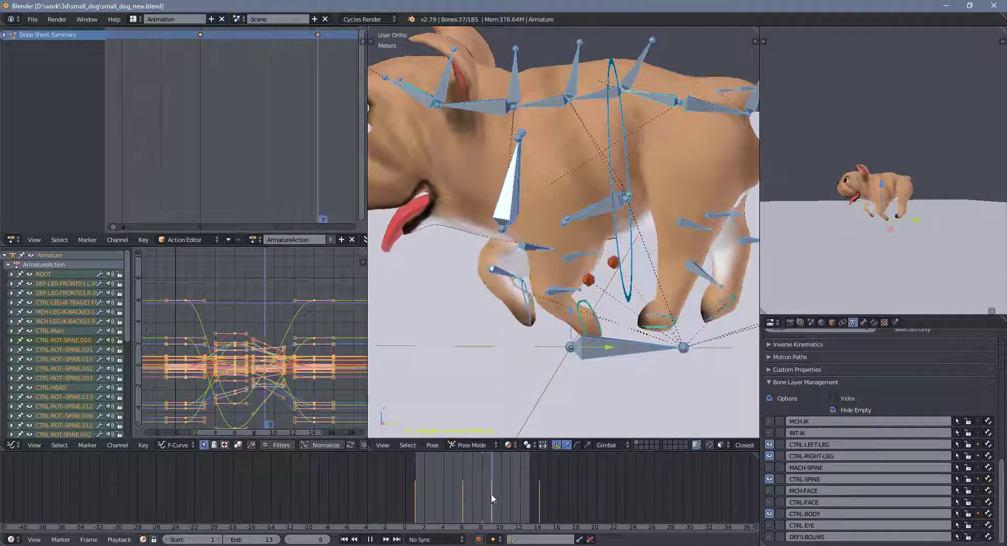
pyautogui.press('Escape')
pyautogui.click(434, 506)
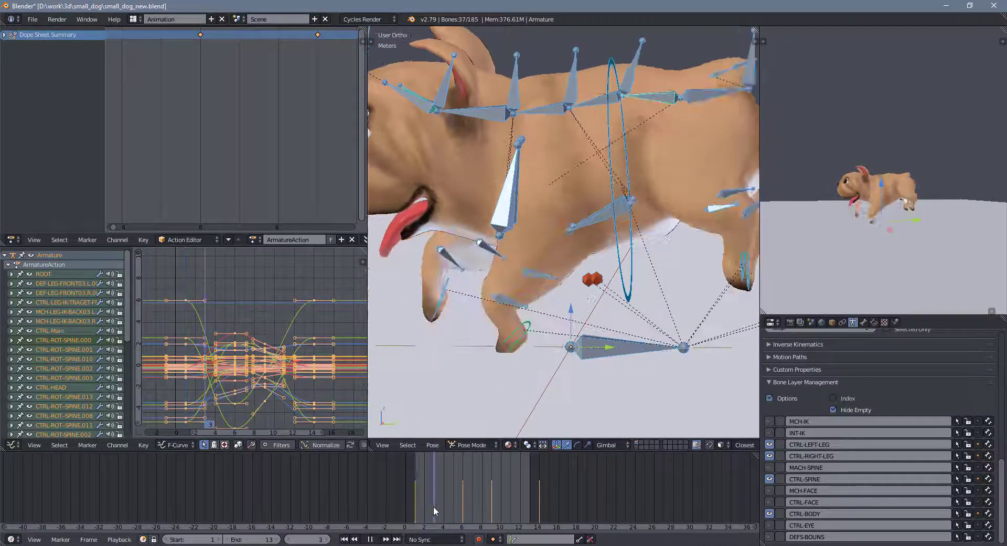
# Step: Move the left front foot bone to a new position at frame 3
pyautogui.scroll(3, 564, 230)
pyautogui.rightClick(624, 328)
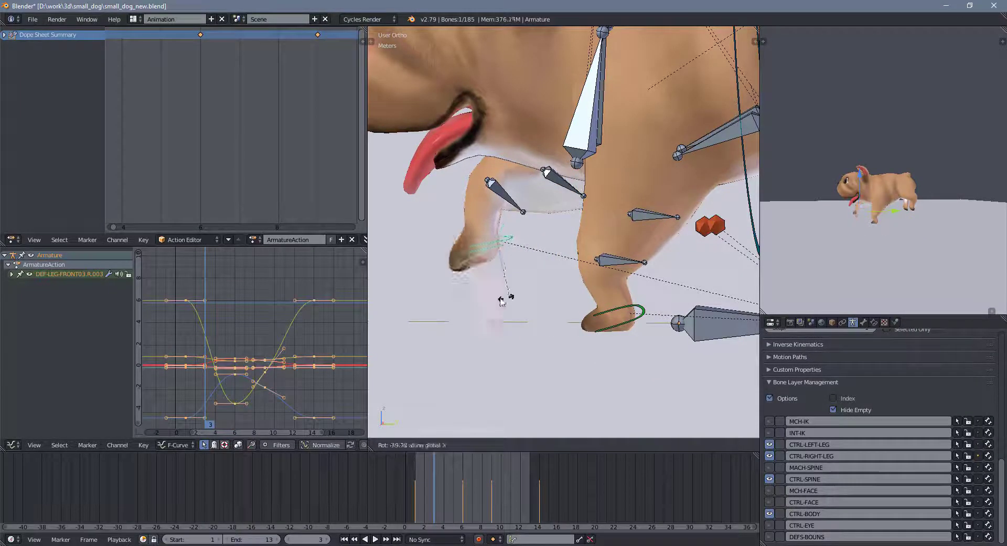
pyautogui.press('g')
pyautogui.click(511, 334)
pyautogui.scroll(-4, 524, 293)
pyautogui.press('a')
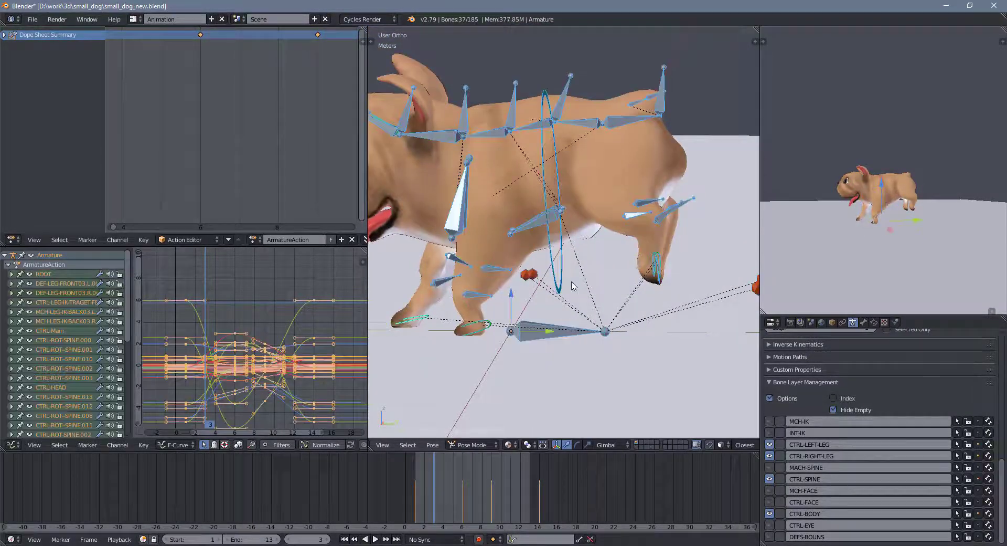
pyautogui.scroll(-2, 542, 313)
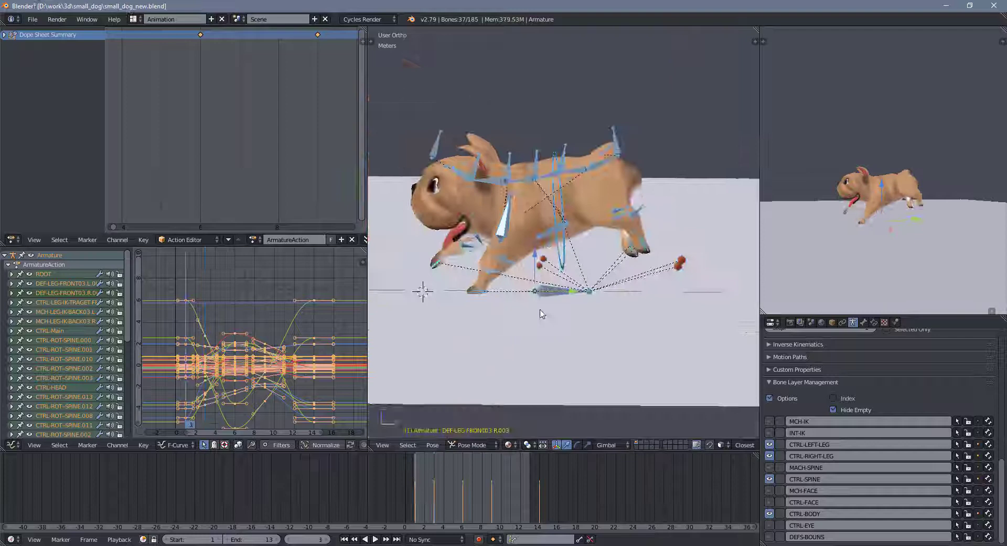
# Step: Stop playback and reposition a spine control bone, then select the whole rig
pyautogui.click(376, 539)
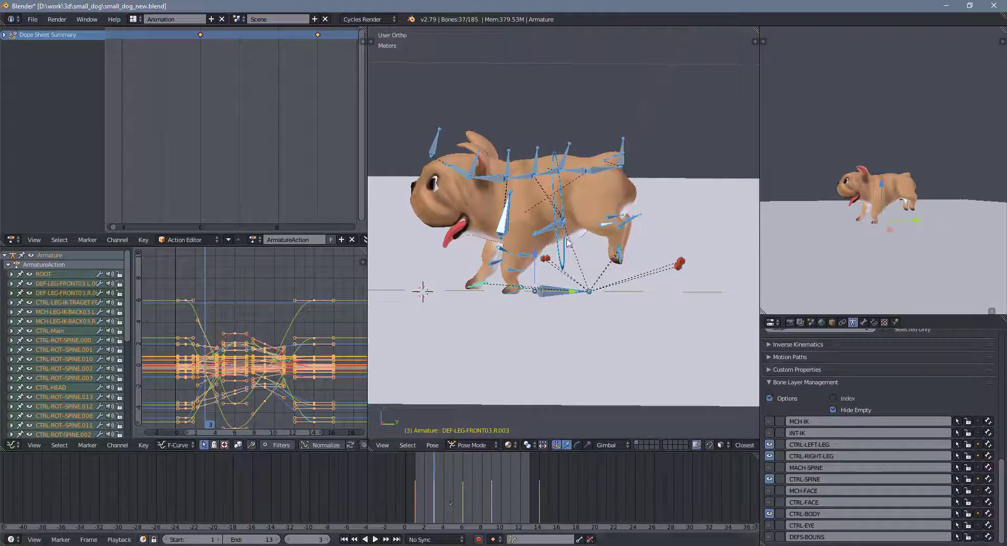
pyautogui.scroll(3, 567, 242)
pyautogui.click(577, 158)
pyautogui.scroll(2, 577, 158)
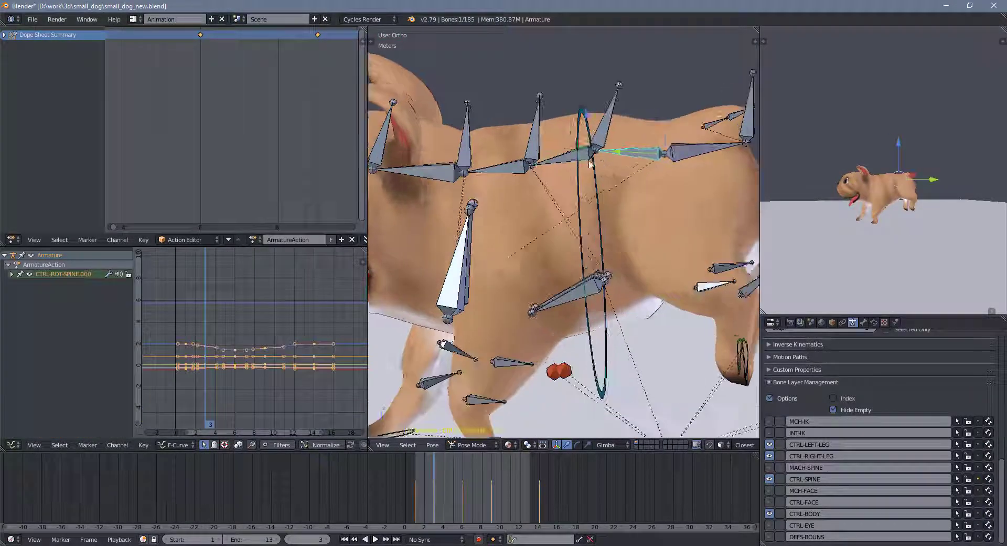
pyautogui.moveTo(602, 164); pyautogui.dragTo(608, 137)
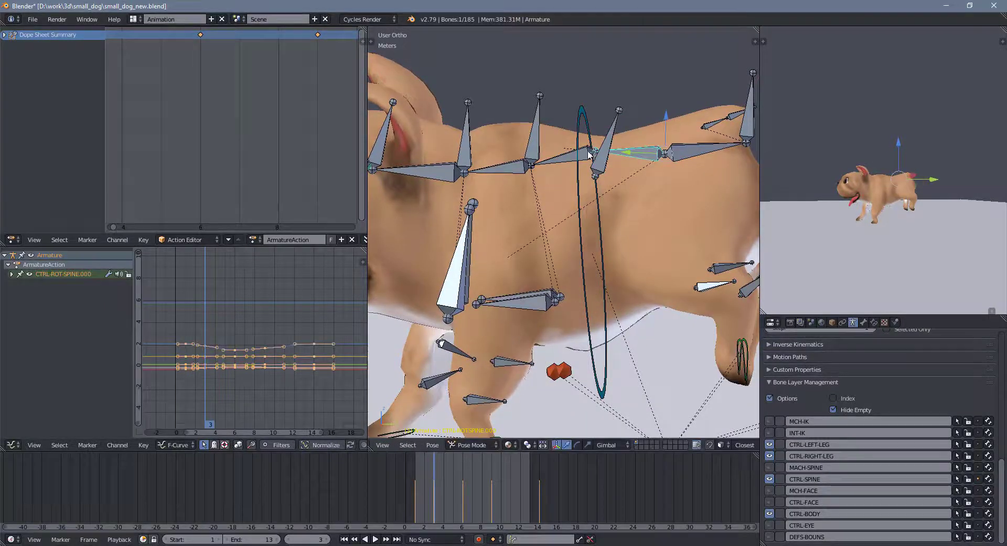
pyautogui.scroll(-4, 589, 153)
pyautogui.press('a')
# Step: Save the file and play the run cycle, pausing at frame 9
pyautogui.hotkey('ctrl', 's')
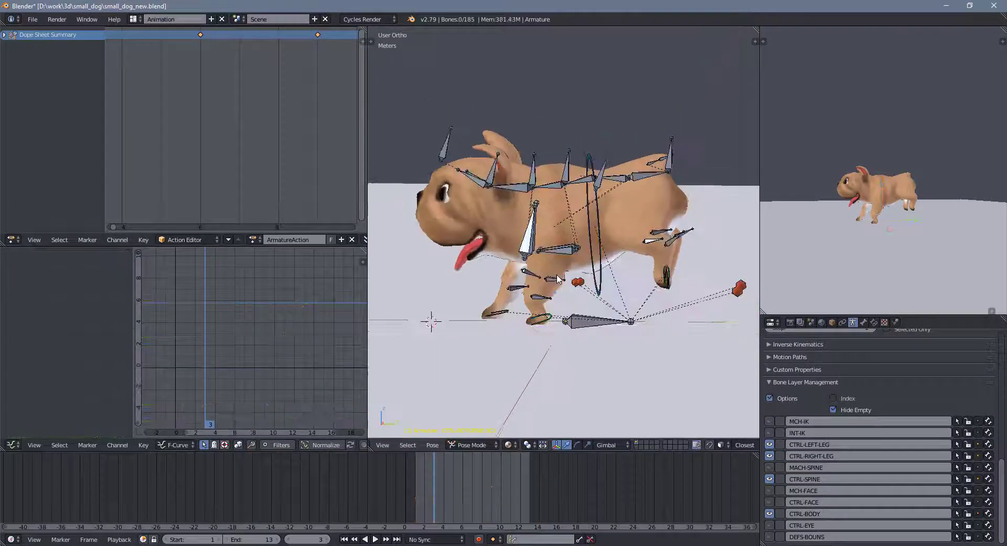
pyautogui.scroll(3, 576, 286)
pyautogui.click(375, 538)
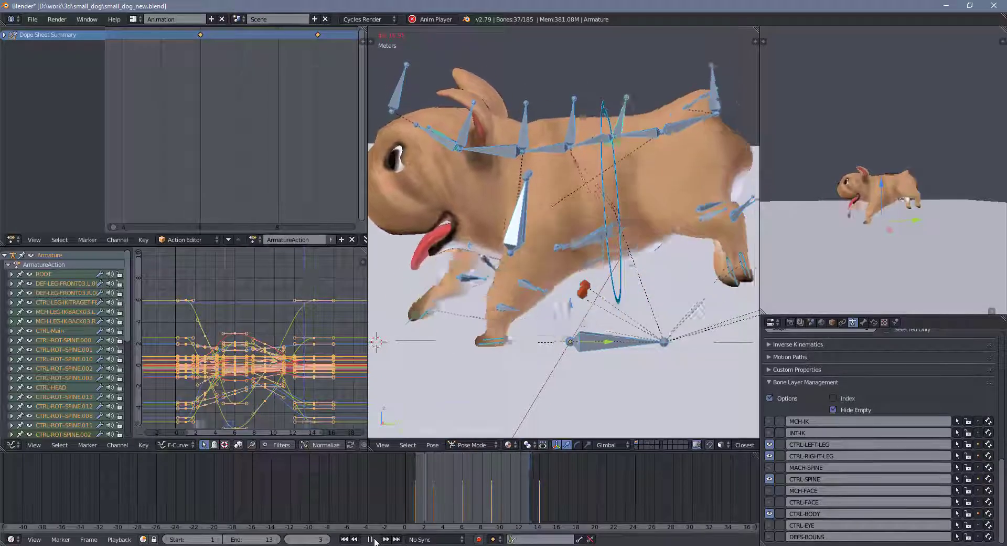
pyautogui.click(374, 539)
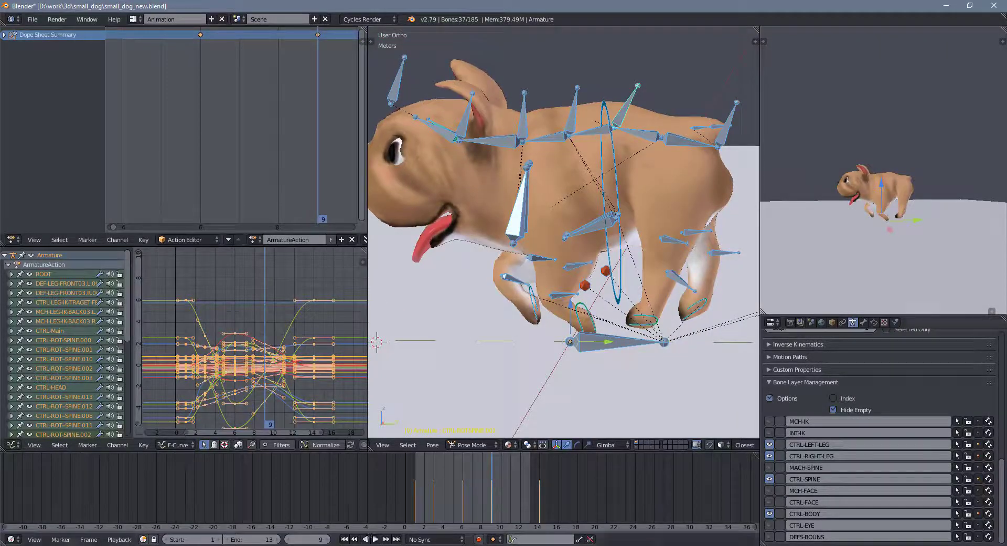
# Step: At frame 13, pick the front foot and back-leg IK target controls, cancelling accidental moves
pyautogui.click(529, 477)
pyautogui.keyDown('shift'); pyautogui.moveTo(487, 334); pyautogui.dragTo(609, 300, button='middle'); pyautogui.keyUp('shift')
pyautogui.scroll(1, 514, 324)
pyautogui.rightClick(519, 336)
pyautogui.rightClick(477, 313)
pyautogui.rightClick(609, 300)
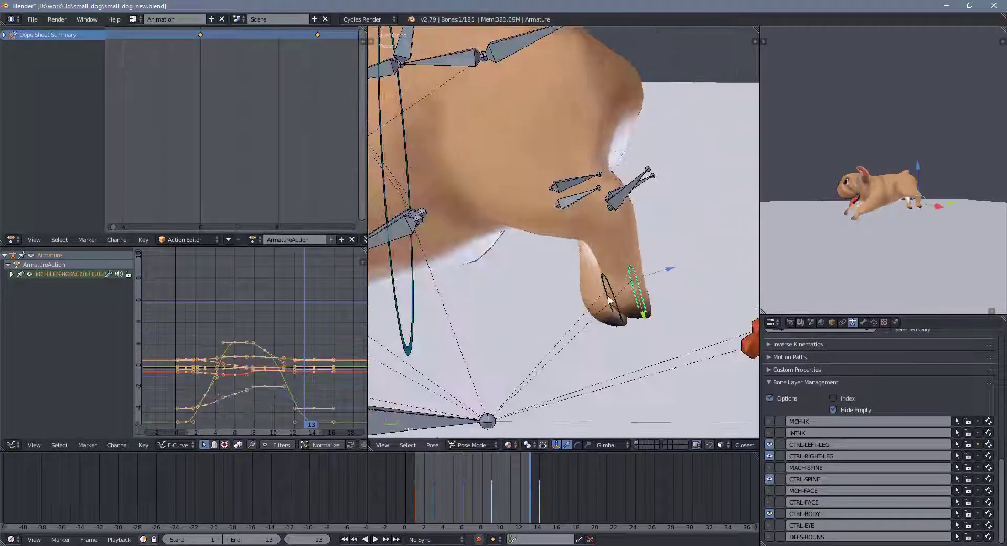
pyautogui.rightClick(679, 269)
pyautogui.moveTo(680, 270)
pyautogui.mouseDown(button='middle')
pyautogui.moveTo(629, 315)
pyautogui.moveTo(617, 386)
pyautogui.mouseUp(button='middle')
pyautogui.rightClick(629, 315)
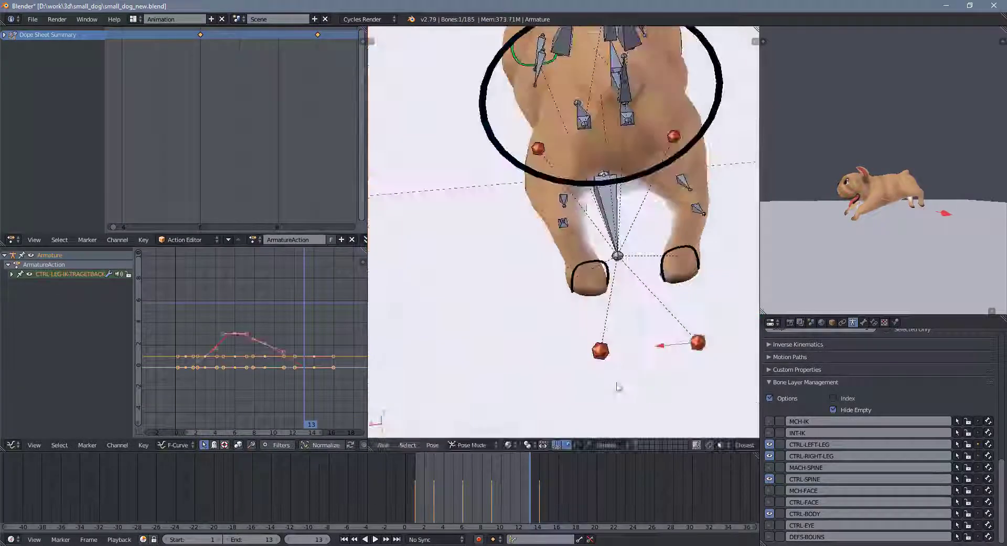
pyautogui.moveTo(653, 270); pyautogui.dragTo(562, 277, button='middle')
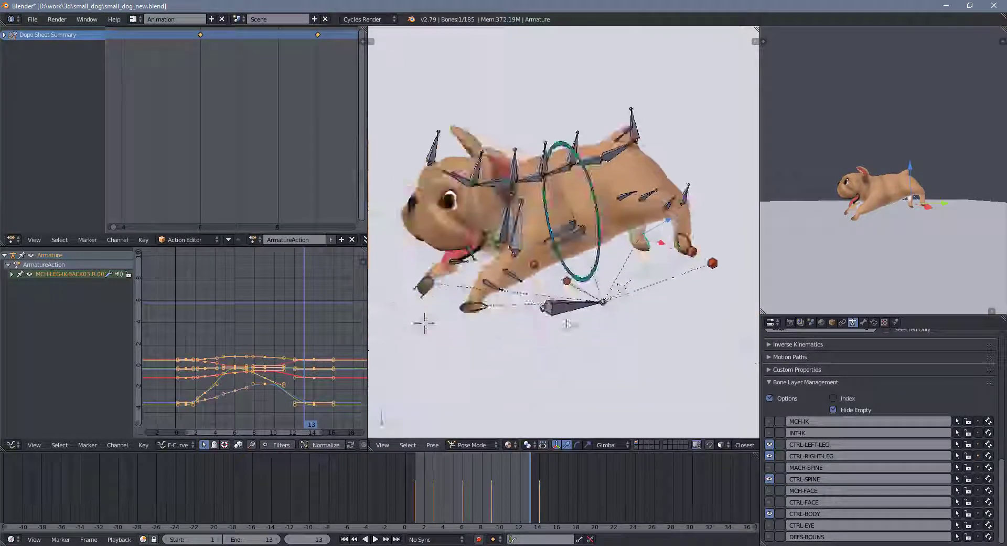
pyautogui.press('a')
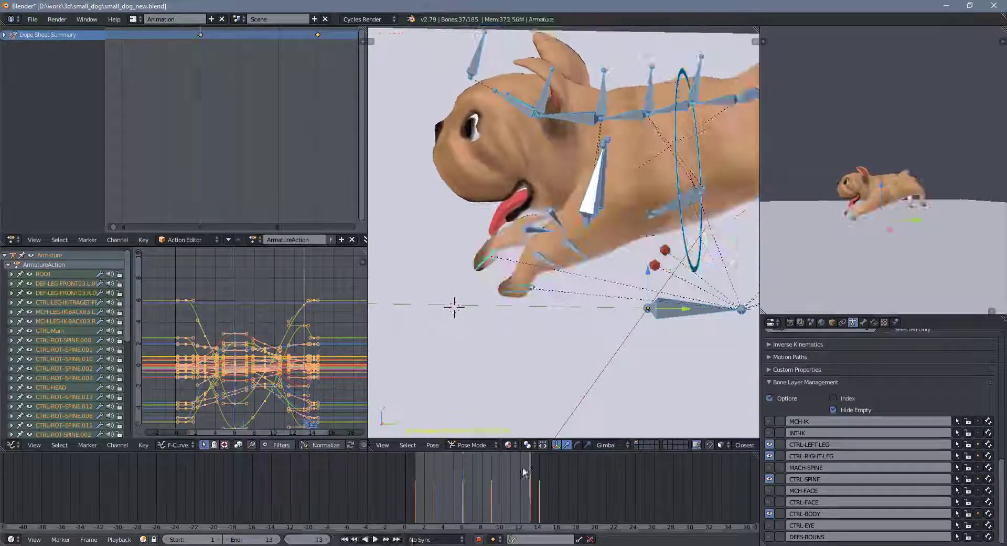
# Step: Reposition the front foot and the back-foot IK bone
pyautogui.press('Escape')
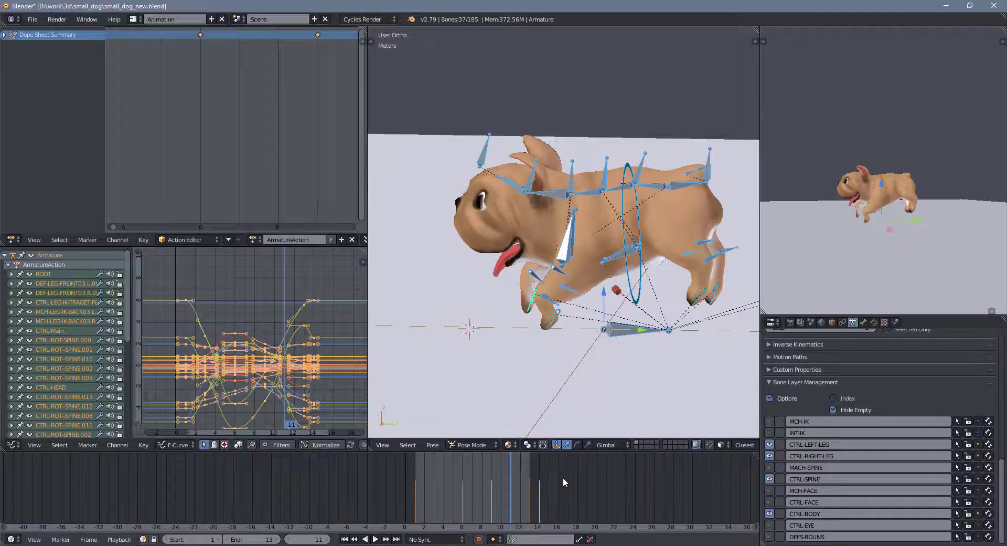
pyautogui.scroll(5, 549, 313)
pyautogui.rightClick(549, 313)
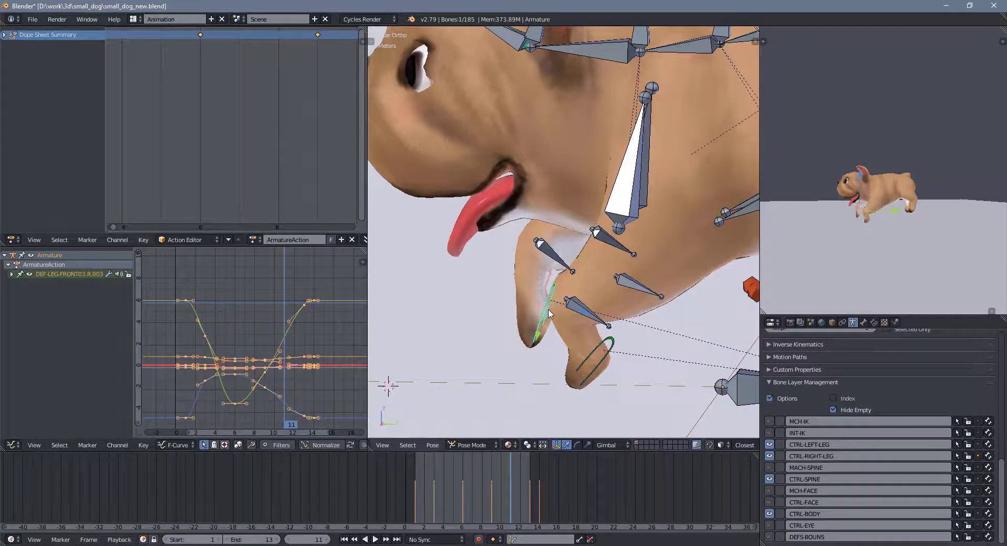
pyautogui.click(516, 297)
pyautogui.scroll(-4, 577, 315)
pyautogui.scroll(3, 656, 315)
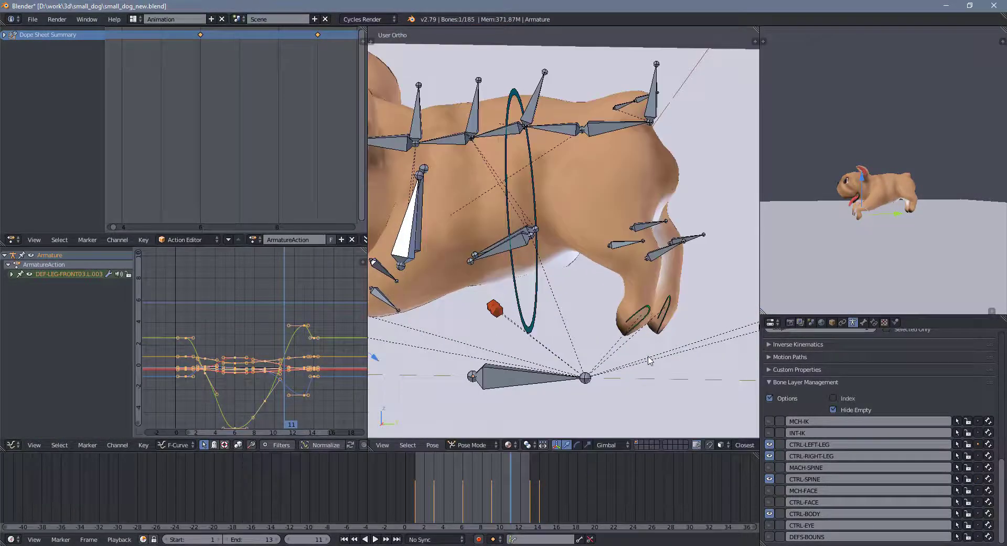
pyautogui.rightClick(663, 316)
pyautogui.press('g')
pyautogui.click(717, 306)
# Step: Undo the front-foot control move, select all bones and save the blend file
pyautogui.scroll(-3, 524, 315)
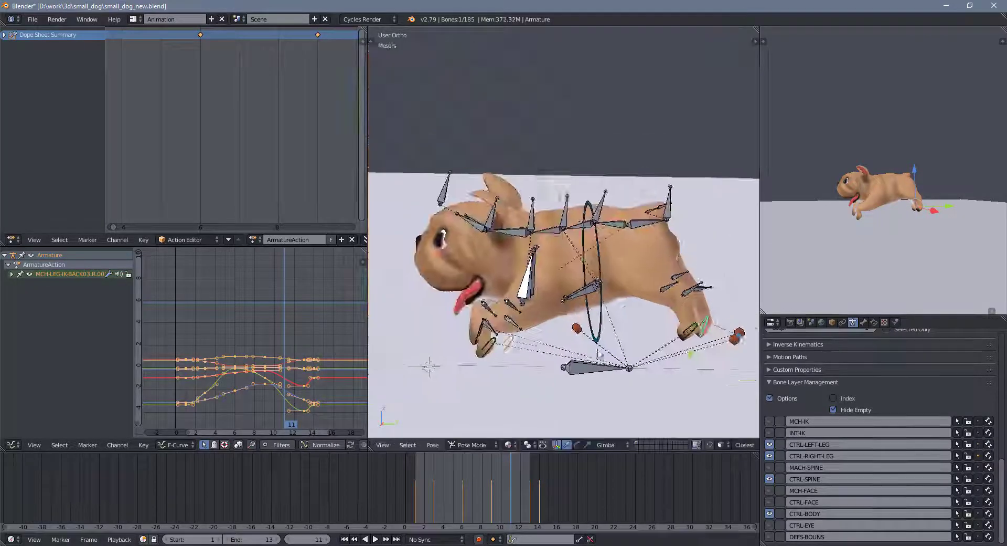
pyautogui.scroll(4, 524, 341)
pyautogui.rightClick(592, 360)
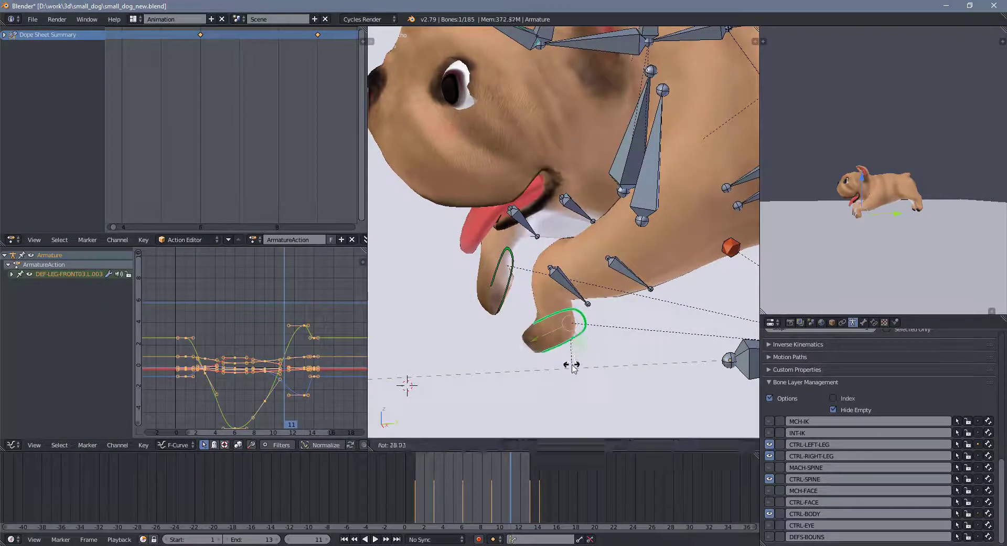
pyautogui.hotkey('ctrl', 'z')
pyautogui.press('a')
pyautogui.hotkey('ctrl', 's')
# Step: Play the run cycle while orbiting the dog, then stop and step to frame 3
pyautogui.click(375, 539)
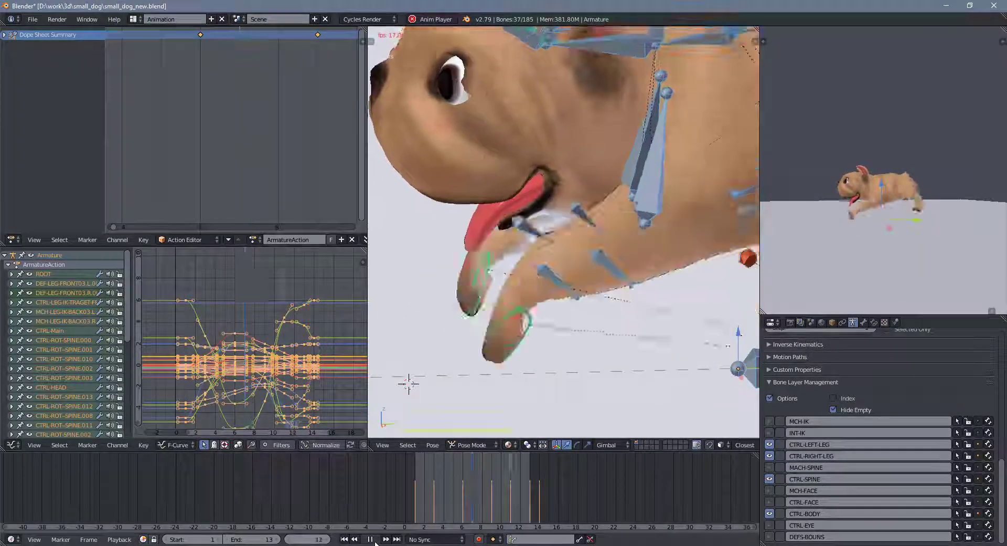
pyautogui.scroll(-3, 526, 299)
pyautogui.moveTo(526, 299); pyautogui.dragTo(467, 348, button='middle')
pyautogui.scroll(4, 529, 340)
pyautogui.press('Escape')
pyautogui.moveTo(529, 340); pyautogui.dragTo(594, 307, button='middle')
pyautogui.press('Right')
pyautogui.press('Right')
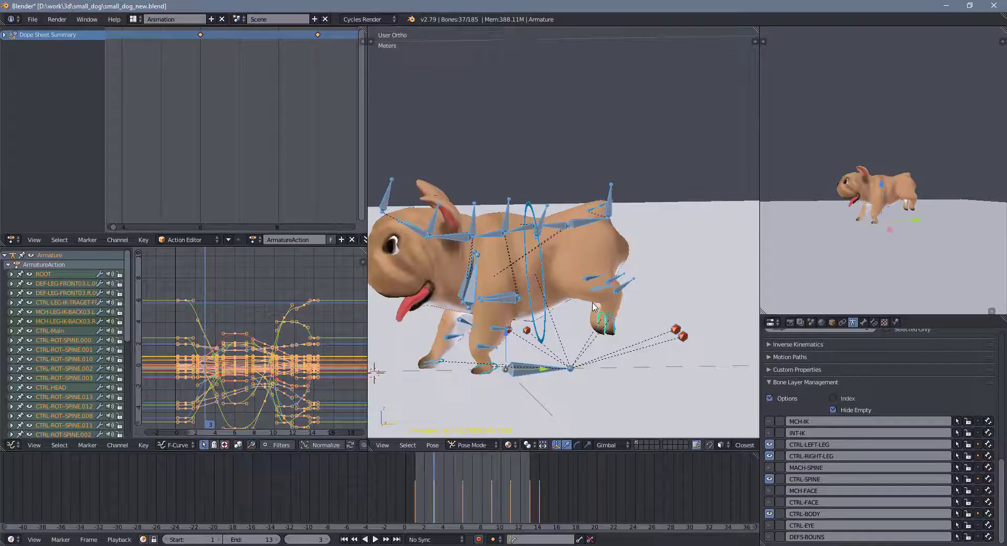
# Step: Select the back-foot IK bone, view the dog from the front, and advance to frame 6
pyautogui.rightClick(606, 331)
pyautogui.scroll(5, 606, 330)
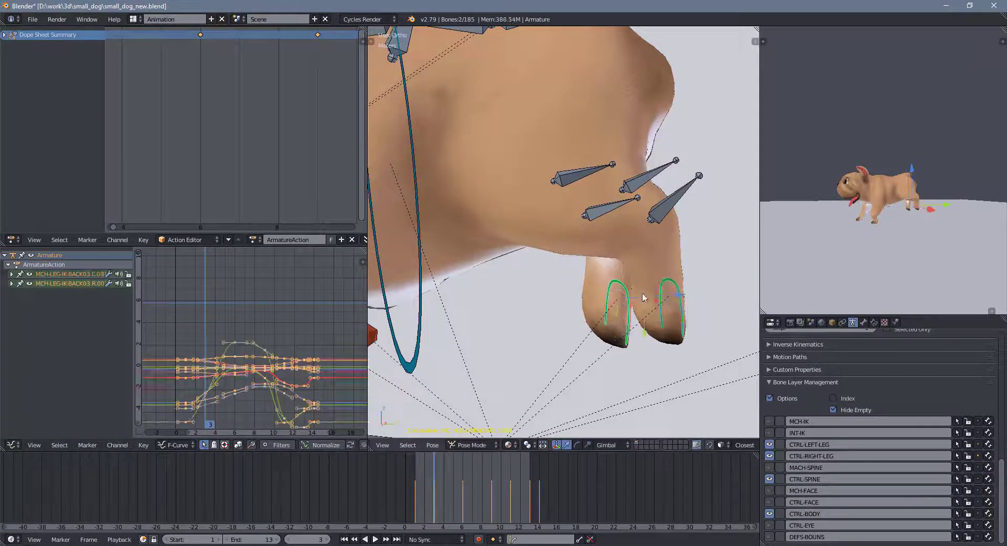
pyautogui.scroll(-1, 678, 291)
pyautogui.scroll(-3, 674, 295)
pyautogui.moveTo(672, 298)
pyautogui.mouseDown(button='middle')
pyautogui.moveTo(381, 317)
pyautogui.moveTo(487, 247)
pyautogui.mouseUp(button='middle')
pyautogui.press('Right')
pyautogui.press('Right')
pyautogui.press('Right')
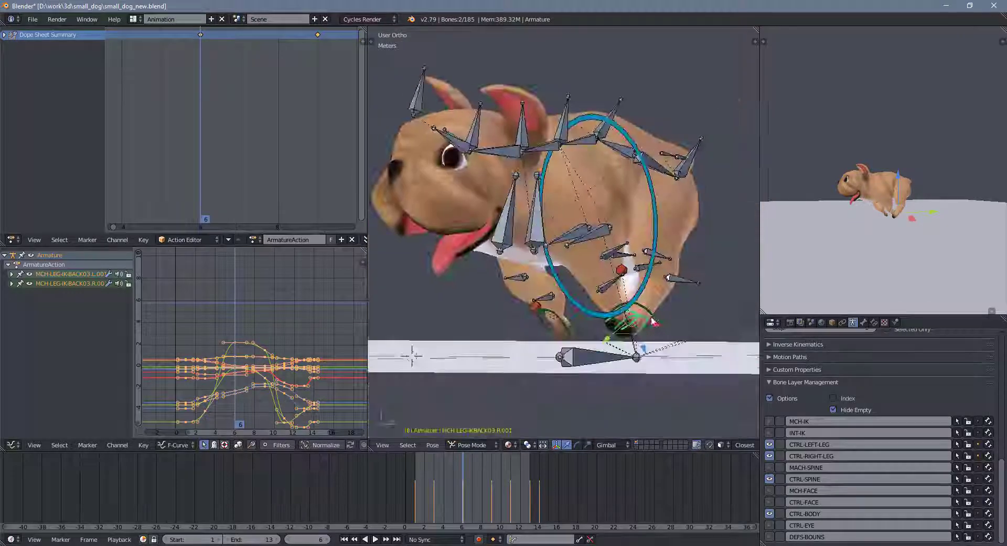
# Step: Select the front-leg IK target and orbit beneath the dog to inspect its feet
pyautogui.rightClick(488, 246)
pyautogui.moveTo(488, 246)
pyautogui.mouseDown(button='middle')
pyautogui.moveTo(607, 256)
pyautogui.moveTo(441, 86)
pyautogui.mouseUp(button='middle')
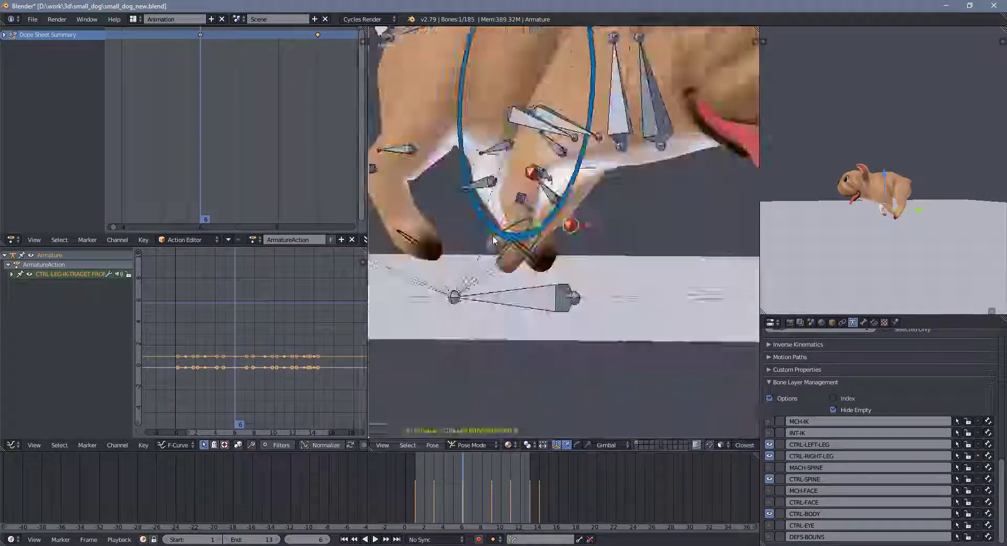
pyautogui.moveTo(691, 143)
pyautogui.mouseDown(button='middle')
pyautogui.moveTo(643, 299)
pyautogui.moveTo(753, 141)
pyautogui.mouseUp(button='middle')
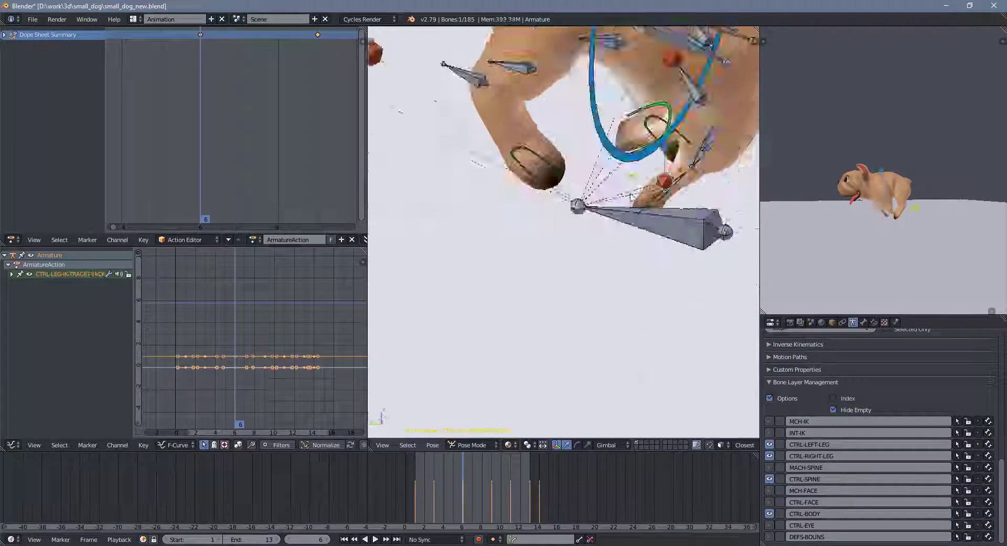
pyautogui.moveTo(631, 197); pyautogui.dragTo(734, 157, button='middle')
pyautogui.moveTo(865, 200)
pyautogui.mouseDown(button='middle')
pyautogui.moveTo(907, 190)
pyautogui.moveTo(792, 221)
pyautogui.moveTo(655, 173)
pyautogui.moveTo(601, 136)
pyautogui.mouseUp(button='middle')
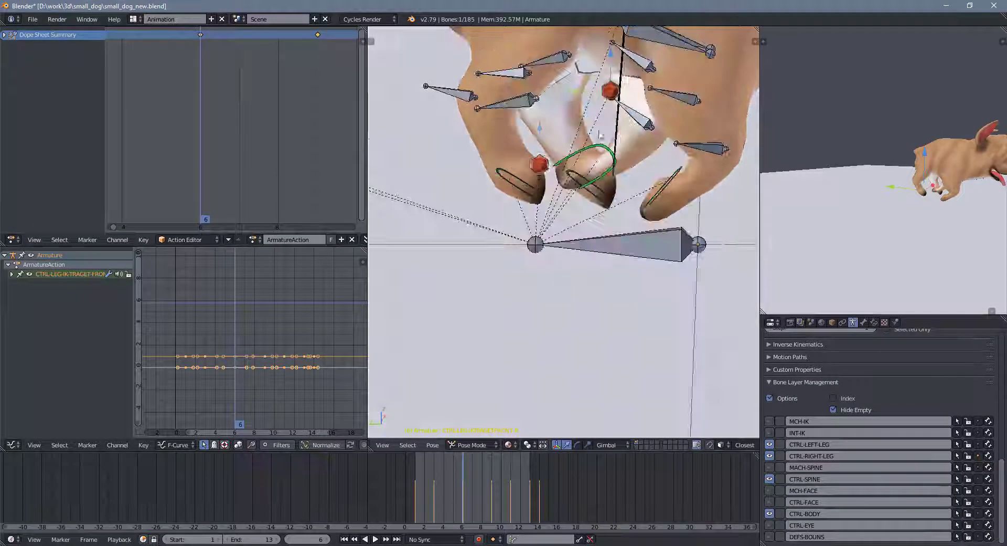
pyautogui.moveTo(642, 172)
pyautogui.mouseDown(button='middle')
pyautogui.moveTo(577, 153)
pyautogui.moveTo(595, 191)
pyautogui.moveTo(556, 244)
pyautogui.mouseUp(button='middle')
pyautogui.press('a')
pyautogui.moveTo(412, 300)
pyautogui.mouseDown(button='middle')
pyautogui.moveTo(568, 212)
pyautogui.moveTo(572, 65)
pyautogui.mouseUp(button='middle')
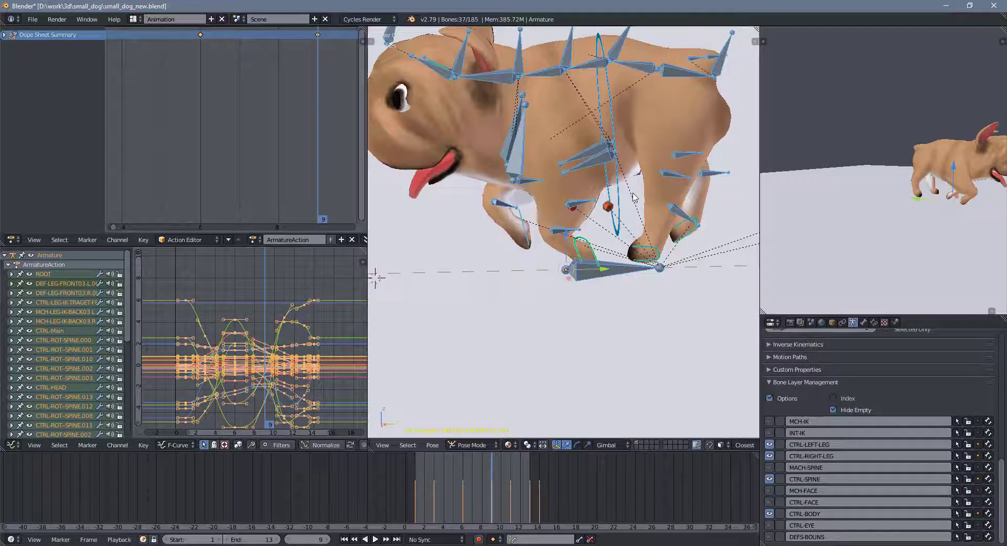
# Step: Rotate two spine bones and the hips bone about the X axis
pyautogui.rightClick(572, 66)
pyautogui.rightClick(626, 106)
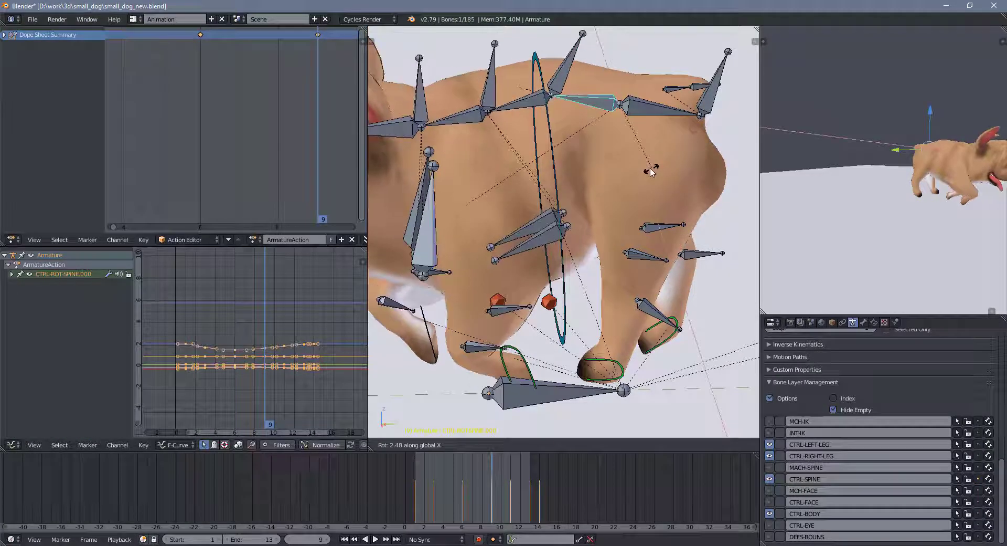
pyautogui.keyDown('shift'); pyautogui.rightClick(661, 105); pyautogui.keyUp('shift')
pyautogui.press('r')
pyautogui.press('x')
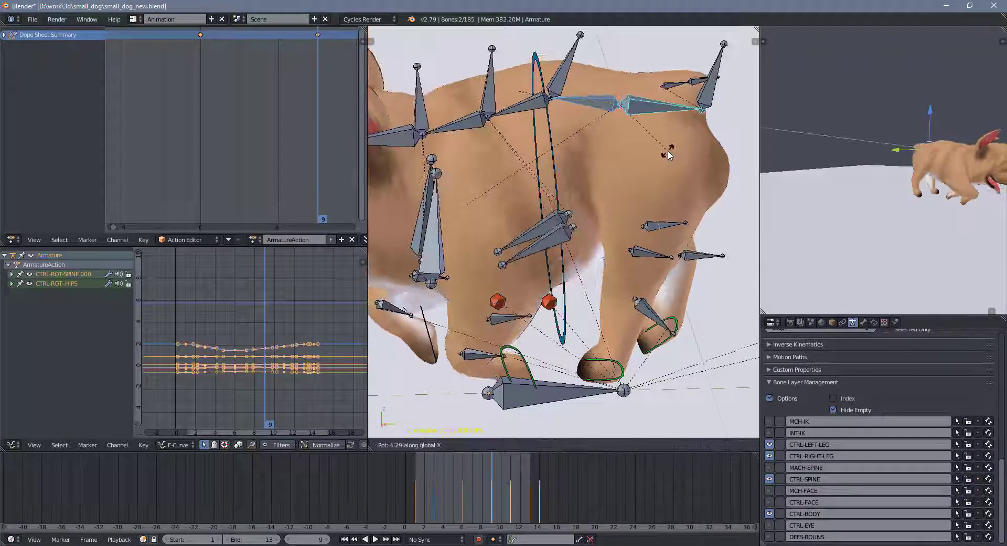
pyautogui.rightClick(624, 68)
pyautogui.moveTo(624, 68)
pyautogui.mouseDown(button='middle')
pyautogui.moveTo(662, 184)
pyautogui.moveTo(634, 195)
pyautogui.mouseUp(button='middle')
# Step: Undo the spine bend while selecting the front-leg and back-leg bones
pyautogui.rightClick(477, 280)
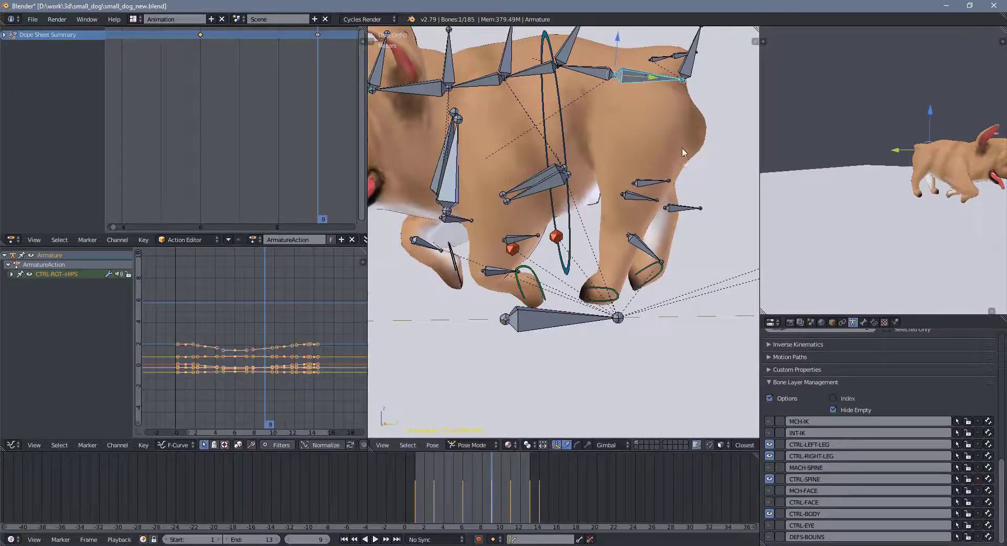
pyautogui.hotkey('ctrl', 'z')
pyautogui.rightClick(469, 268)
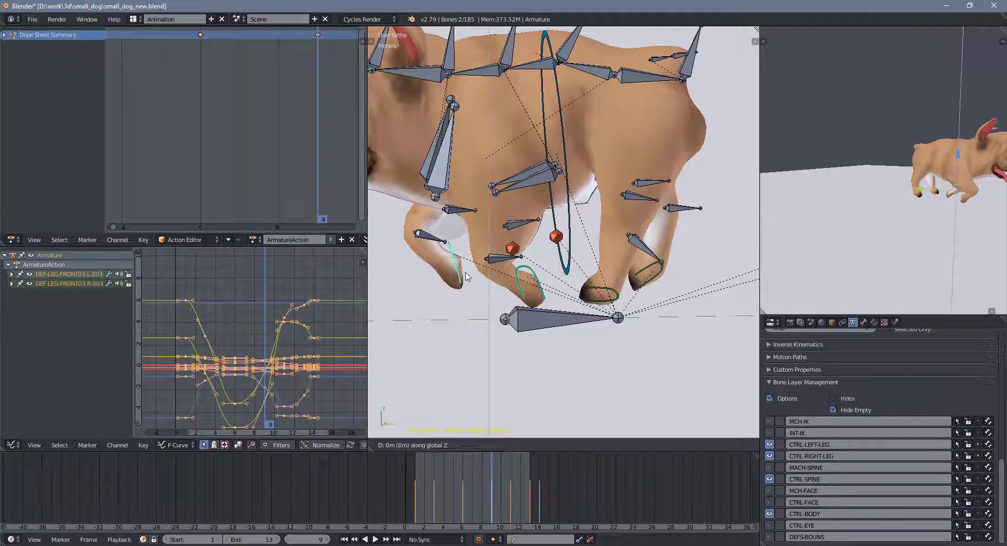
pyautogui.moveTo(468, 276); pyautogui.dragTo(640, 258, button='middle')
pyautogui.rightClick(639, 258)
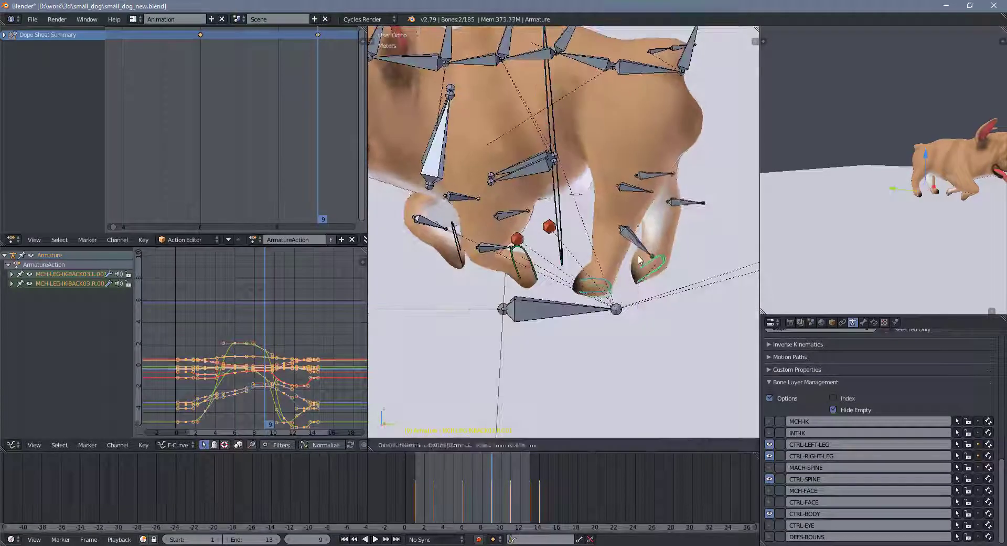
pyautogui.hotkey('ctrl', 'z')
pyautogui.rightClick(629, 284)
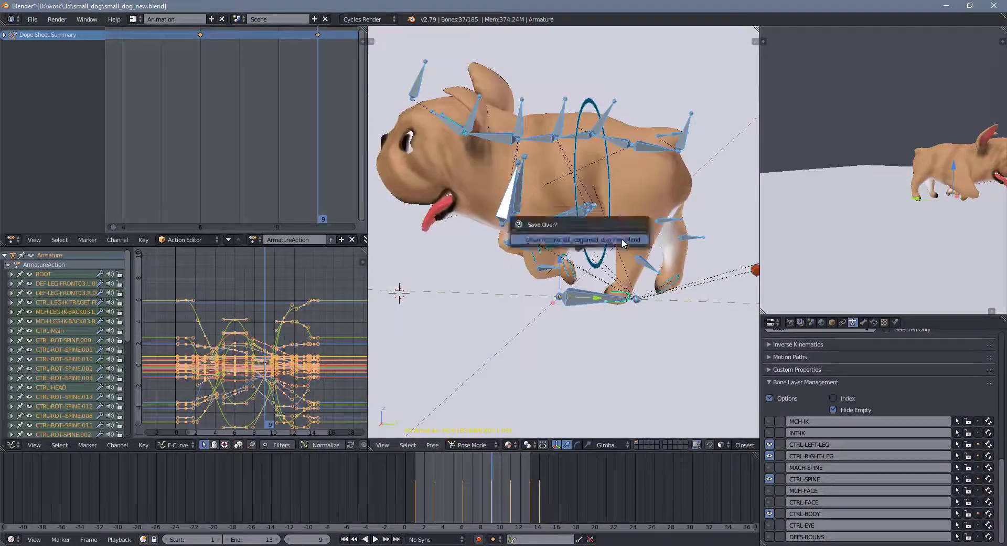
# Step: Play back the run cycle with Alt+A, stop it, and pick a front-foot control
pyautogui.hotkey('alt', 'a')
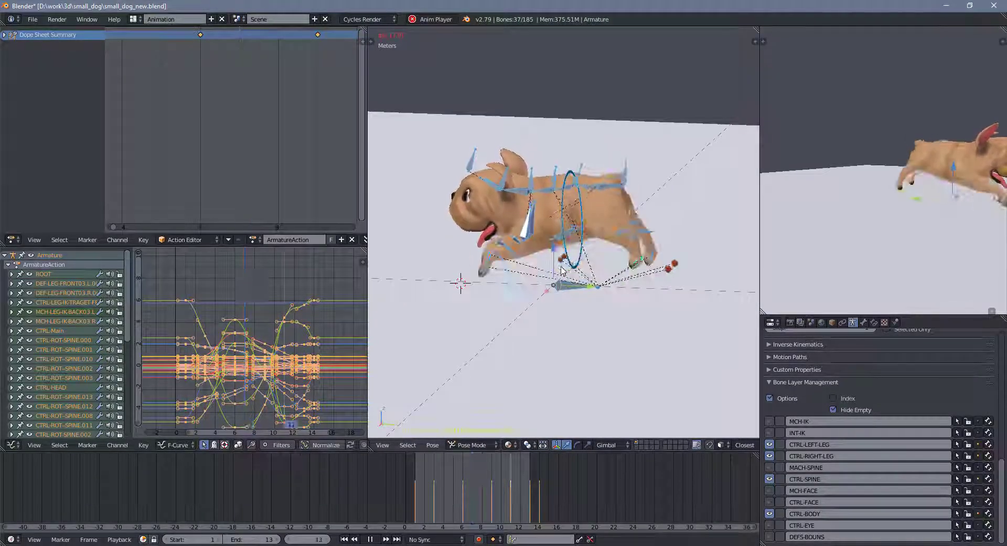
pyautogui.moveTo(923, 220); pyautogui.dragTo(840, 233, button='middle')
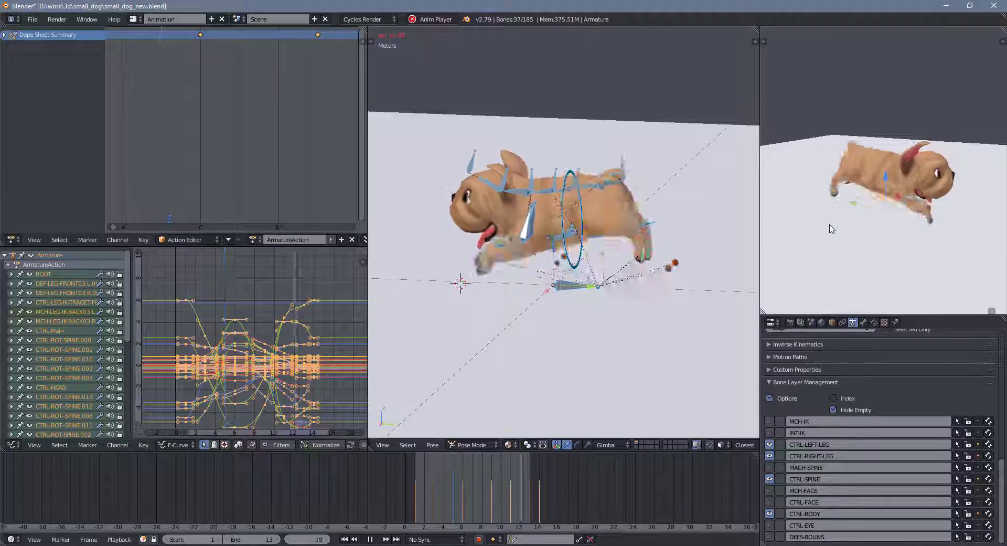
pyautogui.press('Escape')
pyautogui.moveTo(524, 236); pyautogui.dragTo(555, 247, button='middle')
pyautogui.scroll(5, 554, 246)
pyautogui.rightClick(554, 240)
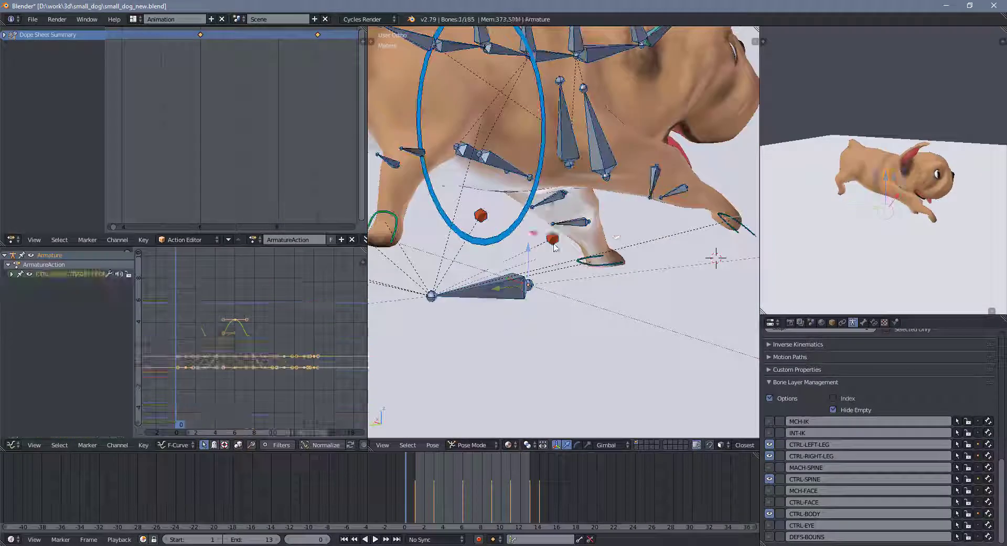
# Step: At frame 1, keyframe the front-leg IK target's new position
pyautogui.moveTo(651, 237); pyautogui.dragTo(534, 356, button='middle')
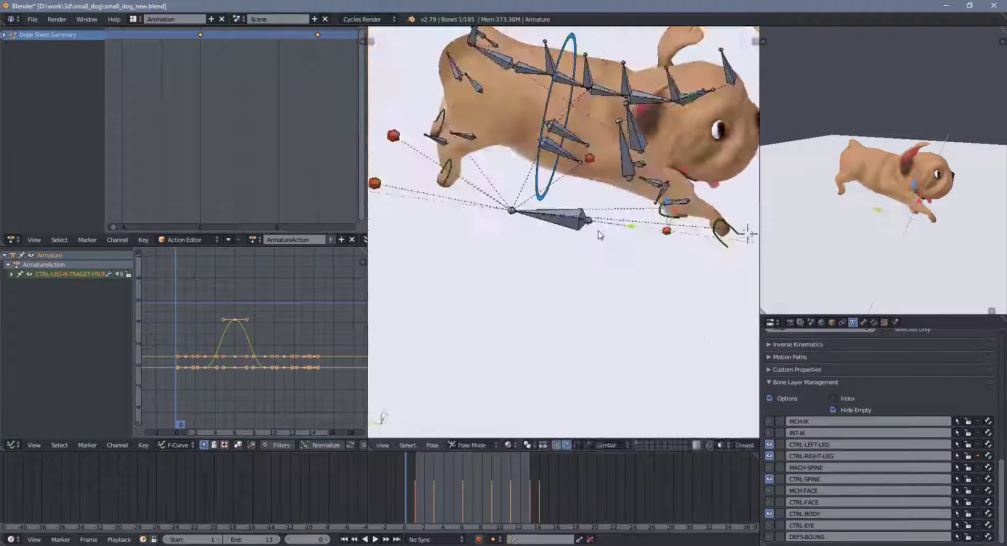
pyautogui.click(419, 472)
pyautogui.moveTo(567, 273); pyautogui.dragTo(592, 223, button='middle')
pyautogui.scroll(3, 591, 223)
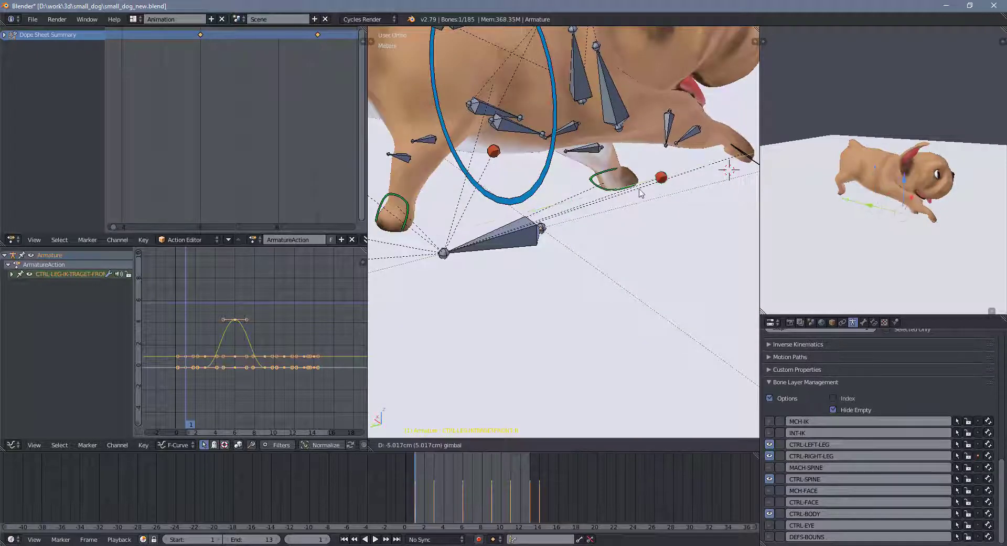
pyautogui.hotkey('ctrl', 's')
pyautogui.moveTo(659, 189)
pyautogui.mouseDown(button='middle')
pyautogui.moveTo(519, 240)
pyautogui.moveTo(395, 221)
pyautogui.moveTo(481, 238)
pyautogui.moveTo(468, 253)
pyautogui.mouseUp(button='middle')
# Step: Rotate CTRL-ROT-SPINE.003 at frame 3, previewing the run and scrubbing to frame 11
pyautogui.click(435, 481)
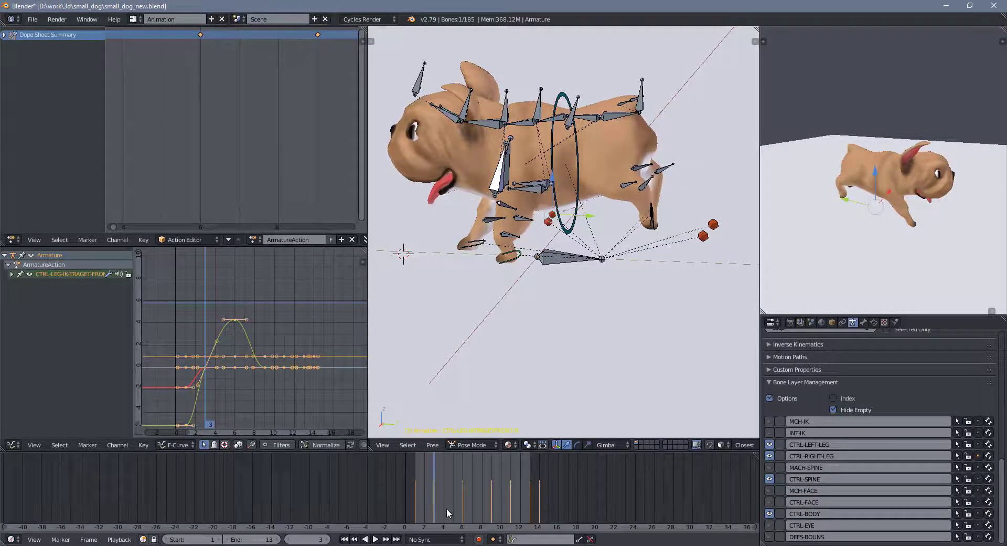
pyautogui.hotkey('alt', 'a')
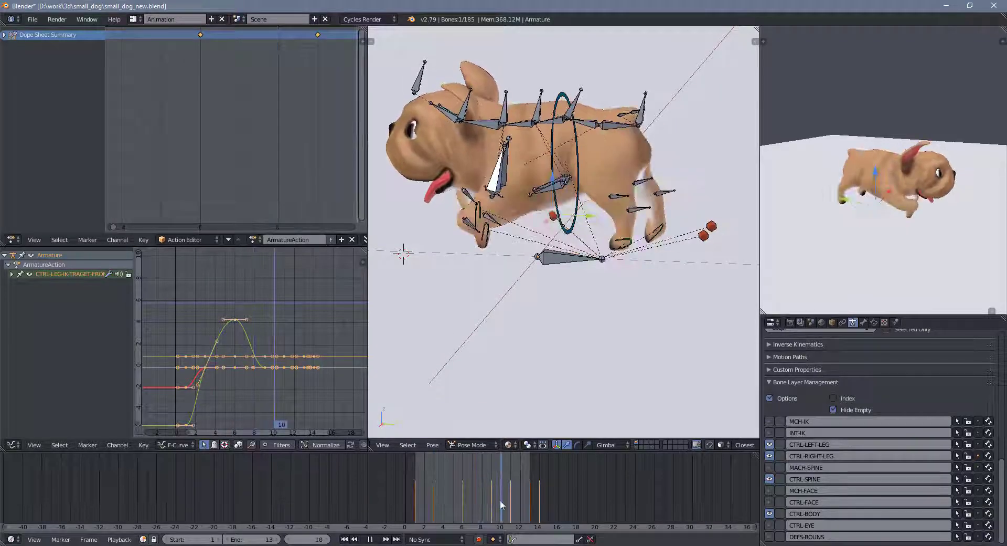
pyautogui.press('Escape')
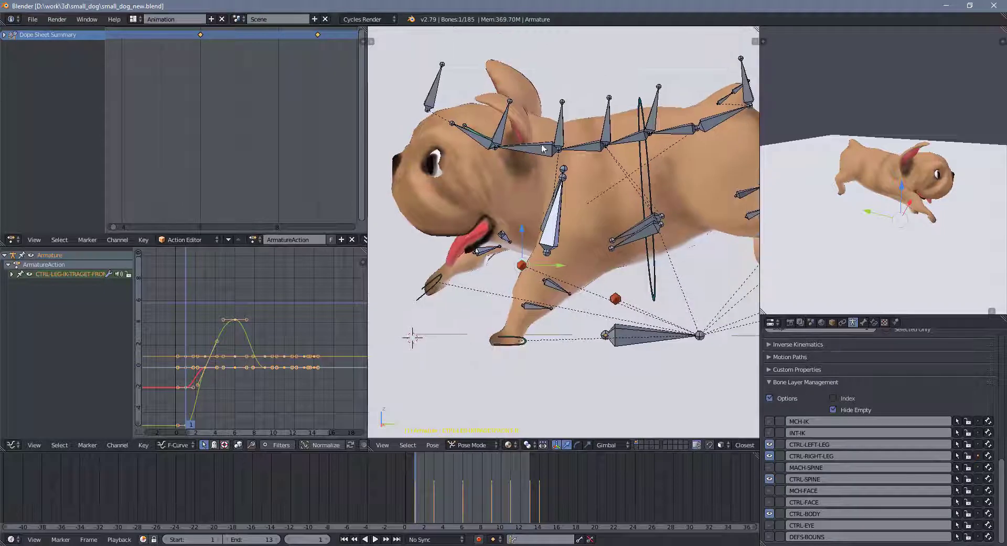
pyautogui.click(579, 186)
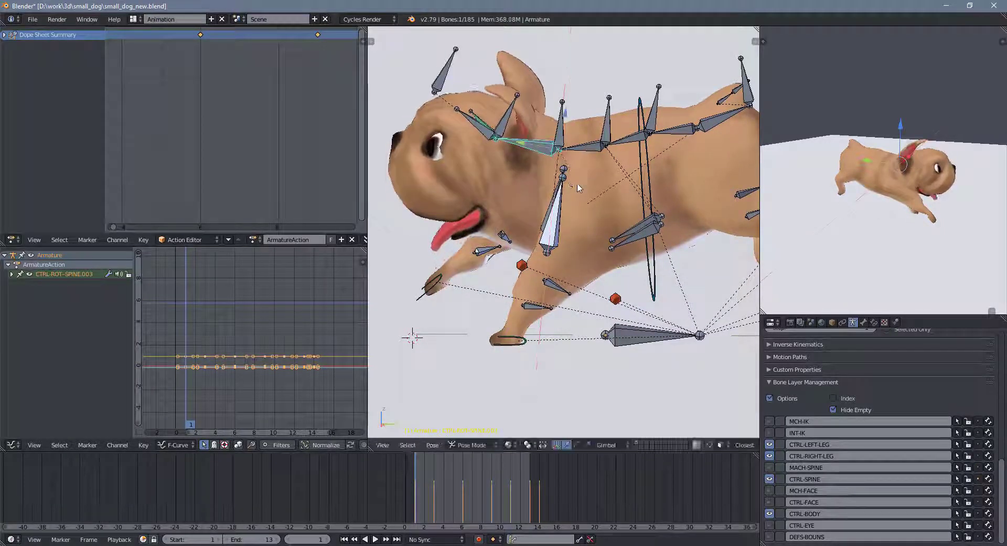
pyautogui.hotkey('alt', 'a')
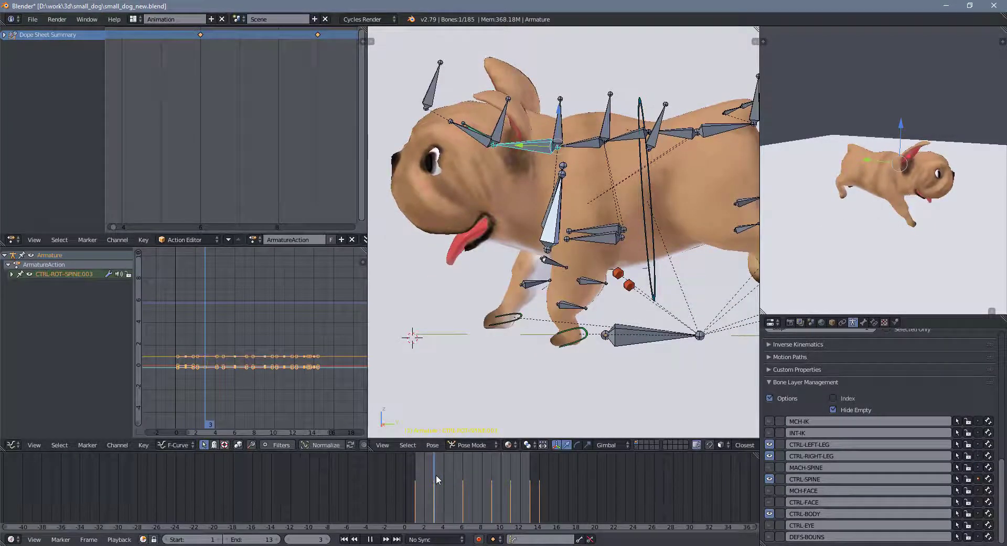
pyautogui.moveTo(436, 475); pyautogui.dragTo(455, 477)
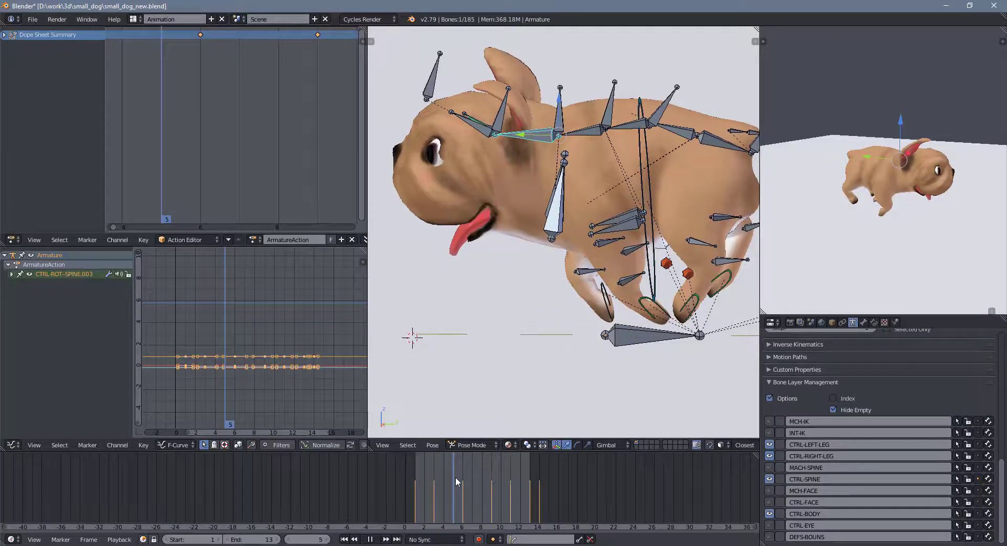
pyautogui.hotkey('alt', 'a')
pyautogui.click(506, 487)
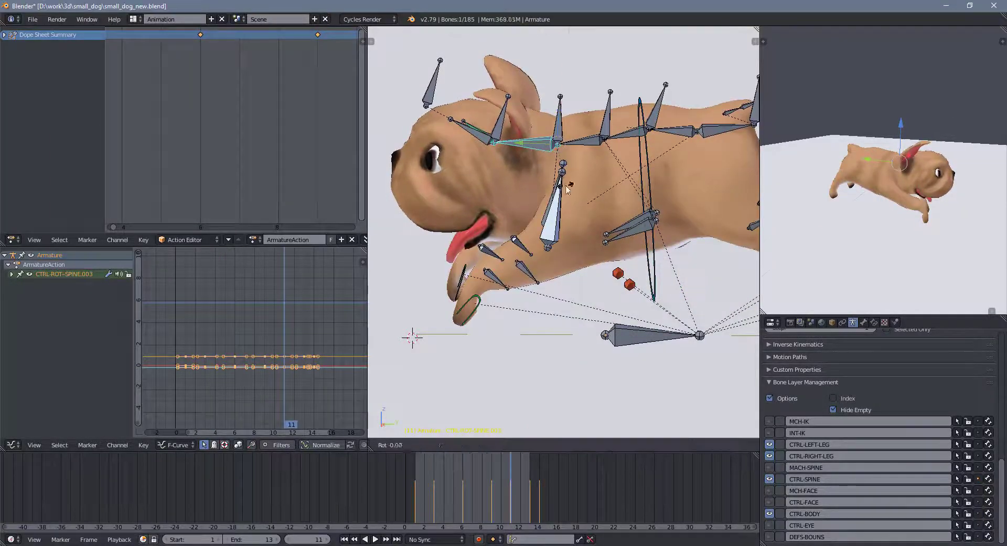
# Step: Confirm the bone rotation, insert a keyframe, and review the run cycle
pyautogui.click(570, 215)
pyautogui.press('i')
pyautogui.click(543, 172)
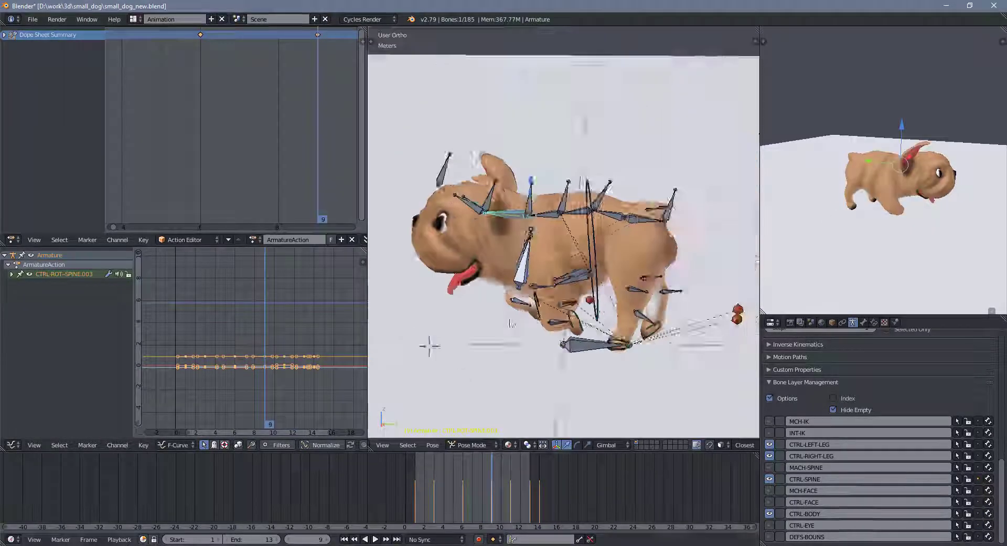
pyautogui.click(385, 541)
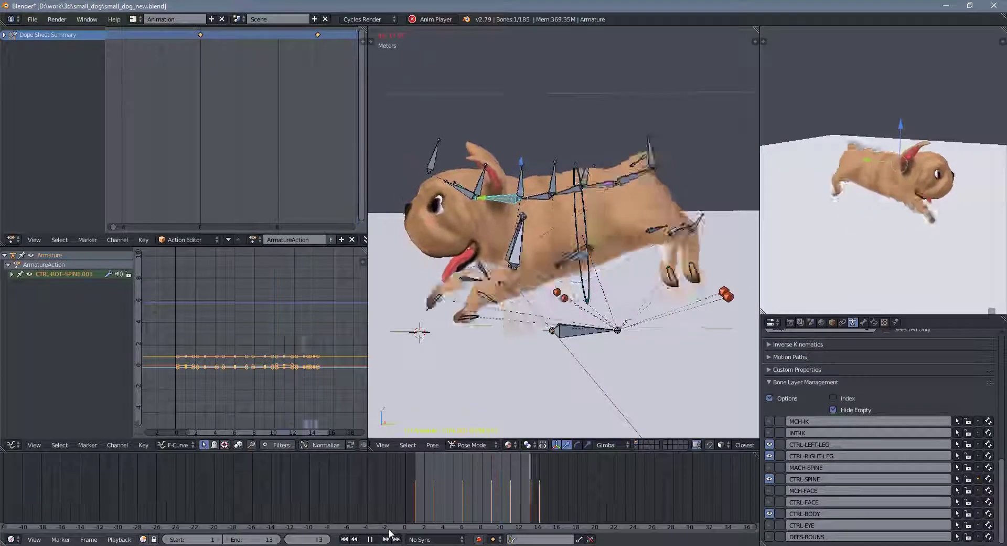
pyautogui.hotkey('alt', 'a')
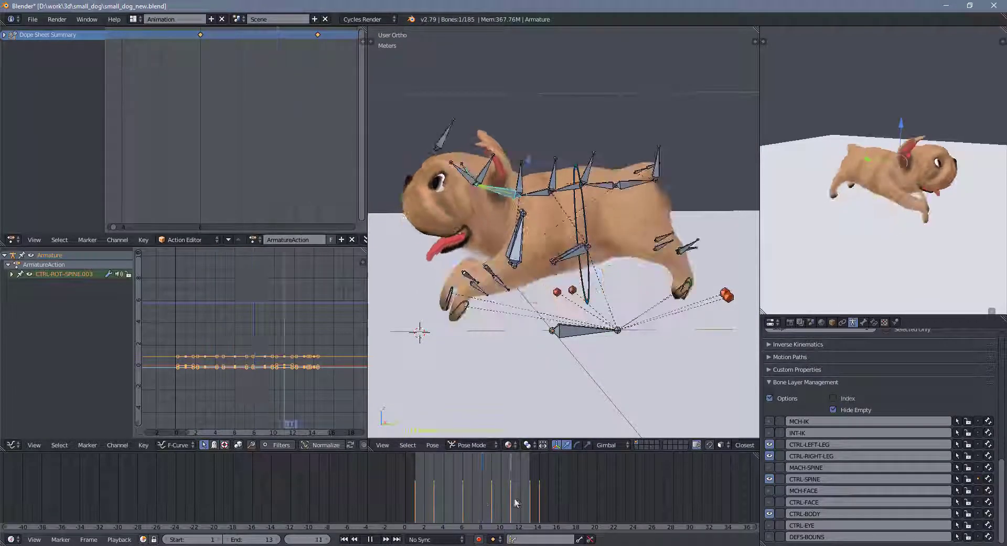
pyautogui.press('Escape')
# Step: At the first frame, key the right back foot control's location and rotation, then check playback
pyautogui.press('a')
pyautogui.scroll(-3, 688, 444)
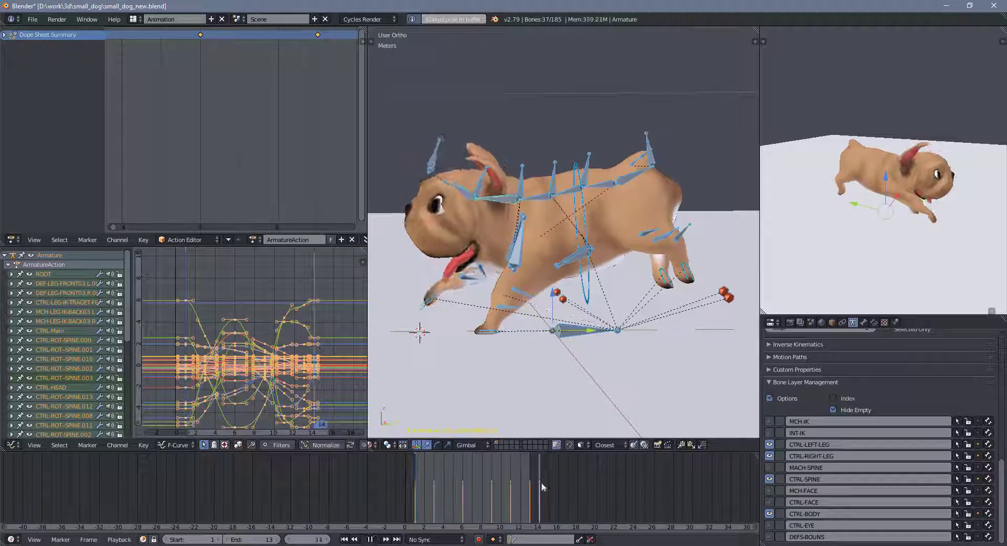
pyautogui.hotkey('shift', 'Left')
pyautogui.press('KP_Decimal')
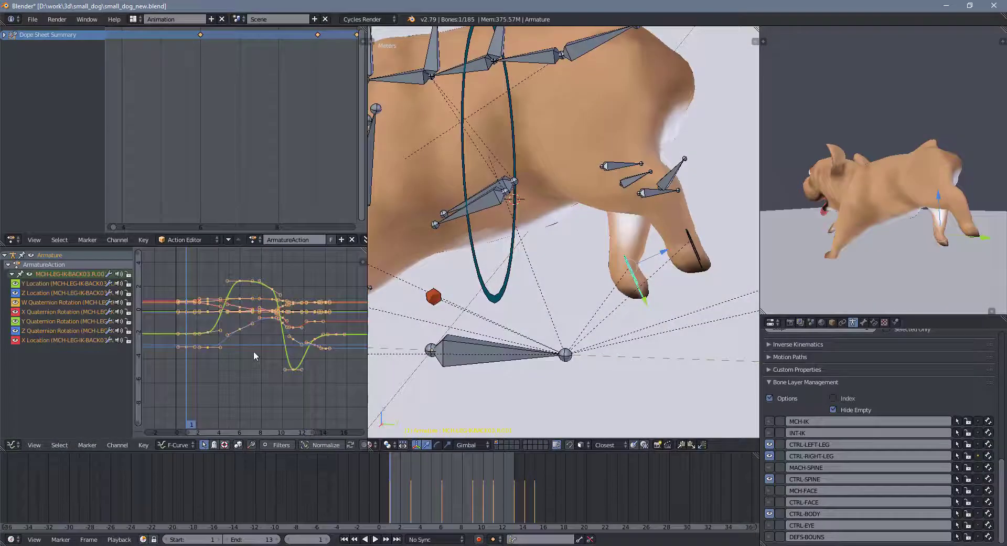
pyautogui.keyDown('alt'); pyautogui.rightClick(655, 303); pyautogui.keyUp('alt')
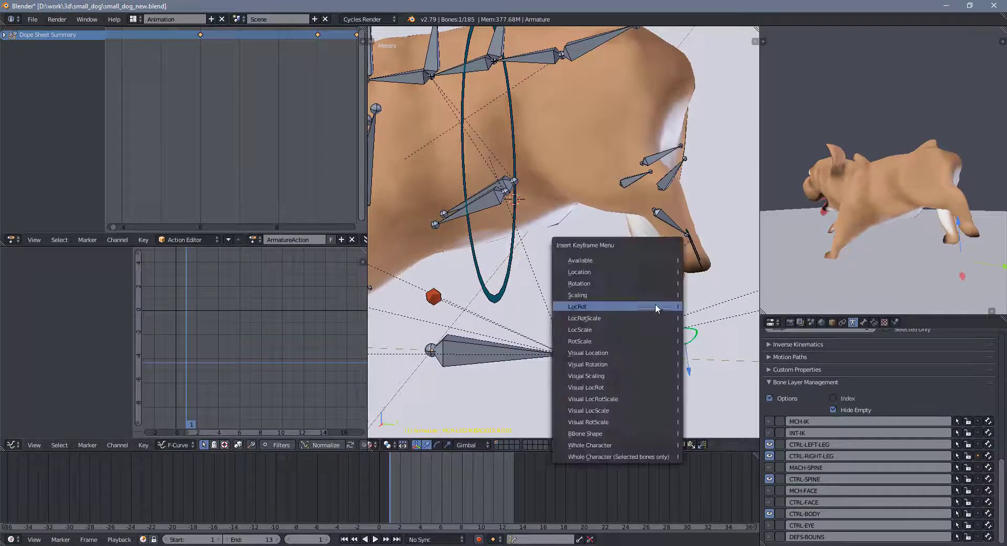
pyautogui.click(656, 304)
pyautogui.click(374, 539)
pyautogui.click(373, 539)
# Step: Slide the selected keyframes along time only, then replay the run cycle from frame 1
pyautogui.scroll(-1, 259, 332)
pyautogui.press('g')
pyautogui.press('x')
pyautogui.click(245, 334)
pyautogui.hotkey('alt', 'a')
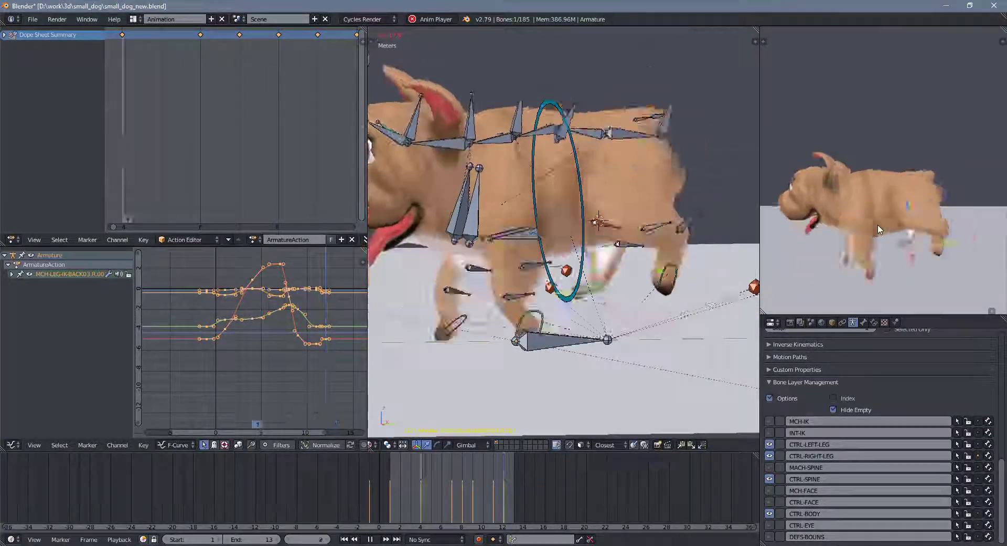
pyautogui.press('Escape')
pyautogui.rightClick(705, 253)
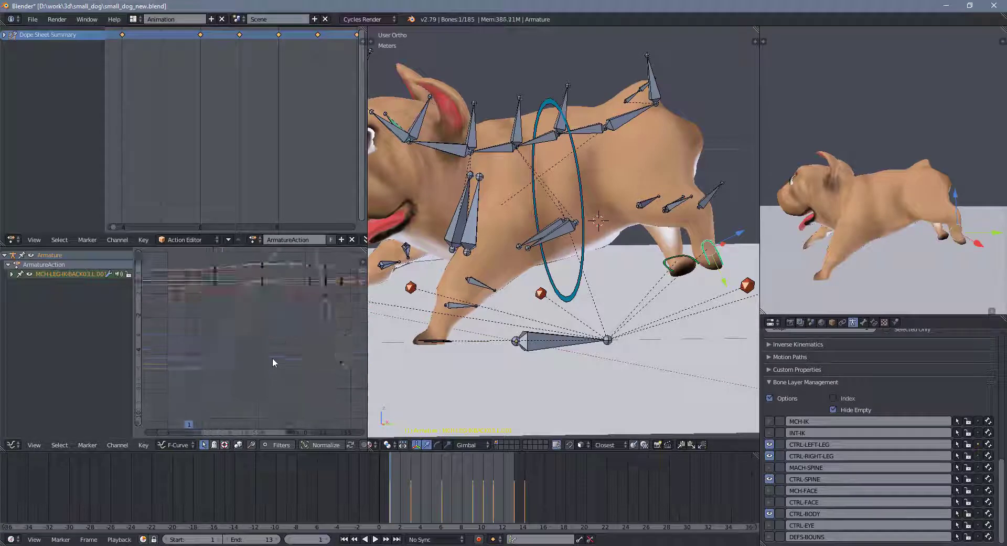
# Step: At frame 6, move the left back-foot control to a new position and key its pose
pyautogui.moveTo(685, 331); pyautogui.dragTo(621, 287, button='middle')
pyautogui.press('Right')
pyautogui.press('Right')
pyautogui.press('Right')
pyautogui.moveTo(620, 284); pyautogui.dragTo(9, 281, button='middle')
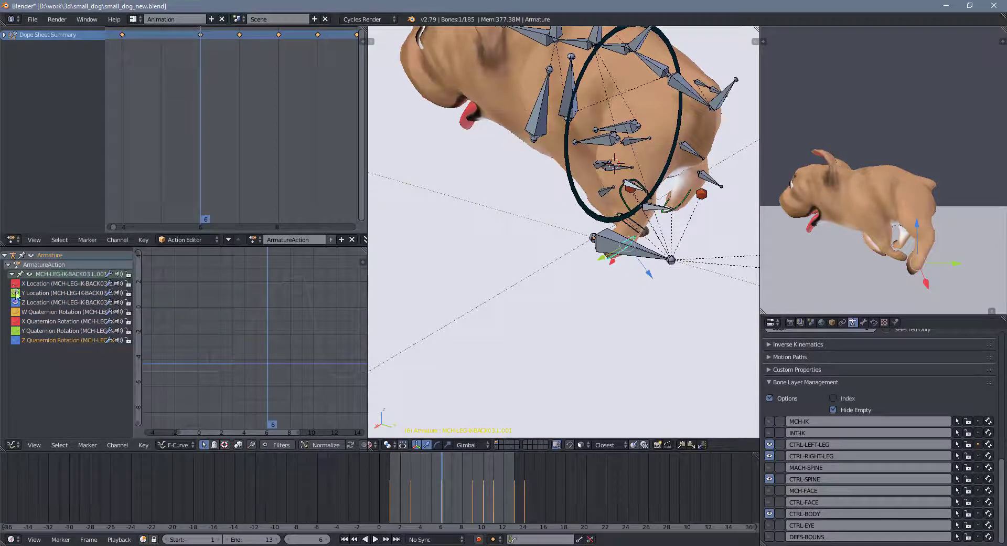
pyautogui.press('g')
pyautogui.press('i')
pyautogui.click(591, 268)
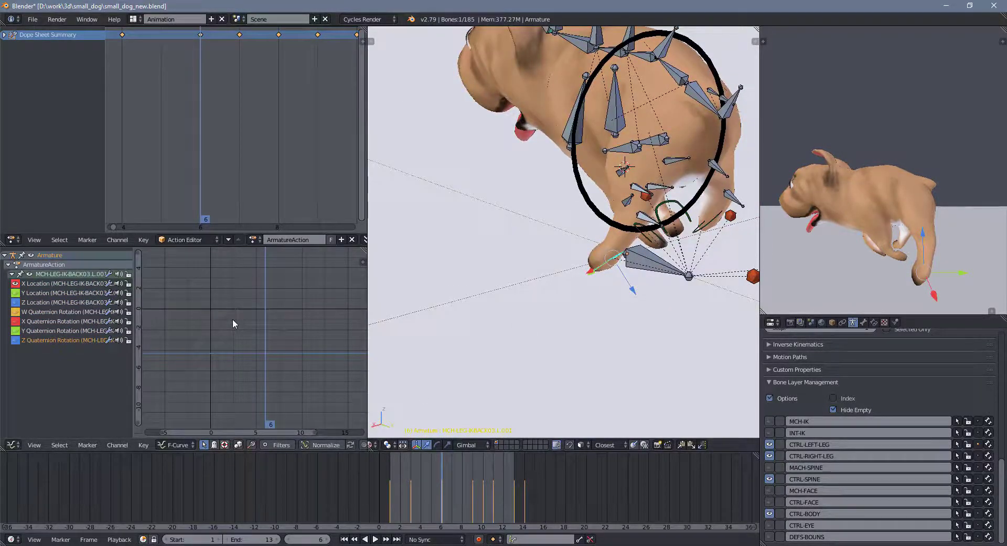
# Step: Nudge the left back-foot control slightly and key its pose on frame 1
pyautogui.moveTo(351, 311); pyautogui.dragTo(269, 326, button='middle')
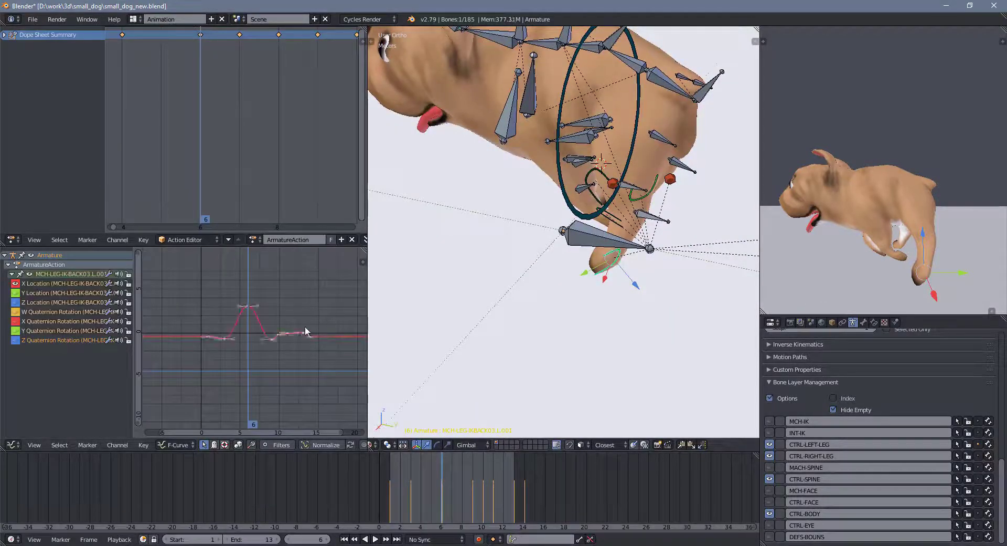
pyautogui.click(269, 301)
pyautogui.press('g')
pyautogui.press('i')
pyautogui.click(602, 253)
pyautogui.moveTo(471, 465); pyautogui.dragTo(389, 476)
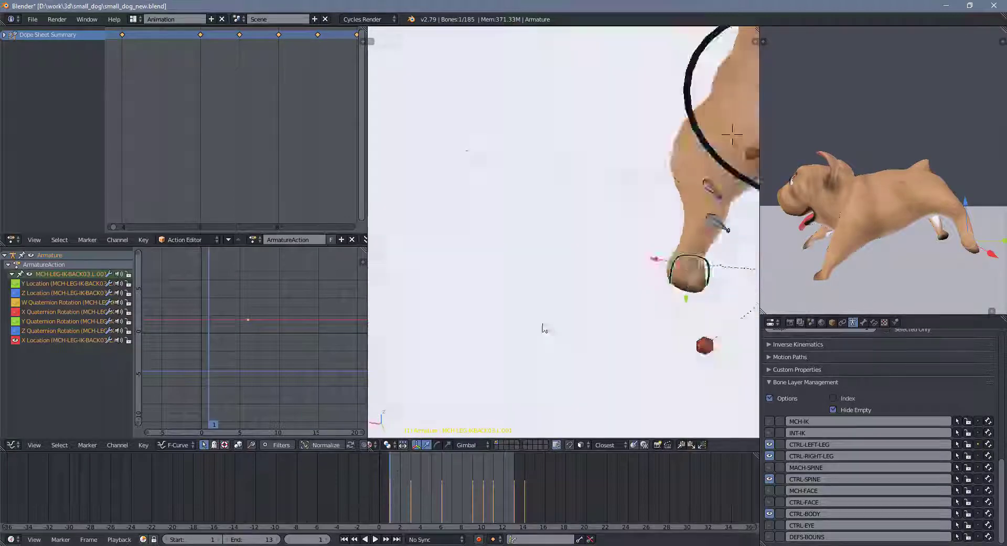
pyautogui.scroll(-3, 544, 327)
pyautogui.press('i')
pyautogui.click(589, 294)
# Step: After a playback check, move the back-foot IK target sideways and key its new position
pyautogui.scroll(3, 467, 414)
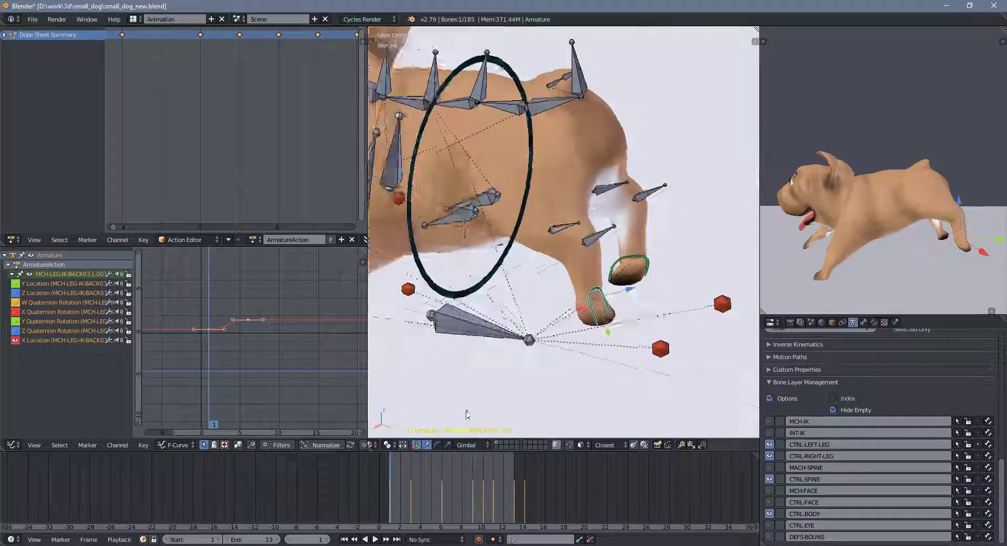
pyautogui.hotkey('alt', 'a')
pyautogui.press('Escape')
pyautogui.moveTo(519, 362); pyautogui.dragTo(555, 355, button='middle')
pyautogui.rightClick(625, 305)
pyautogui.press('g')
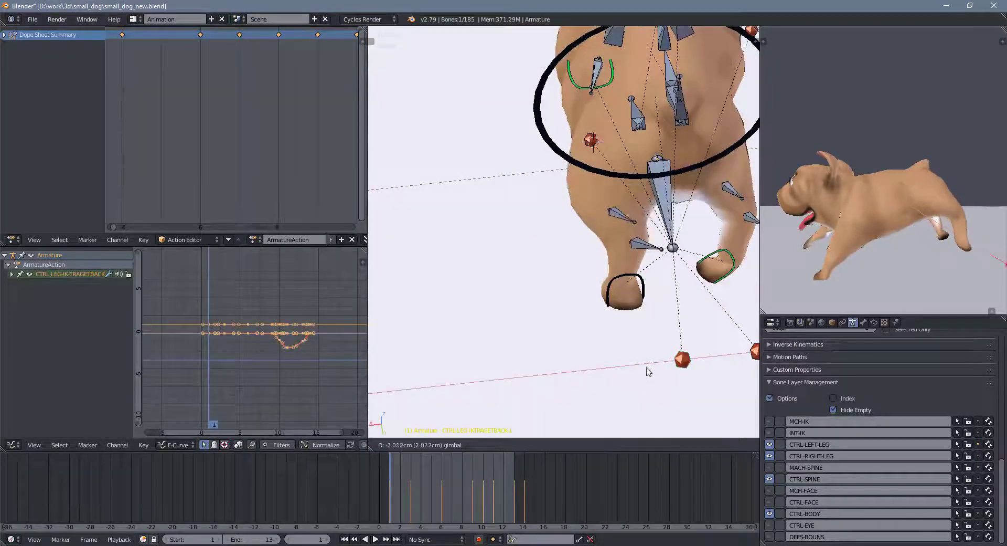
pyautogui.click(620, 344)
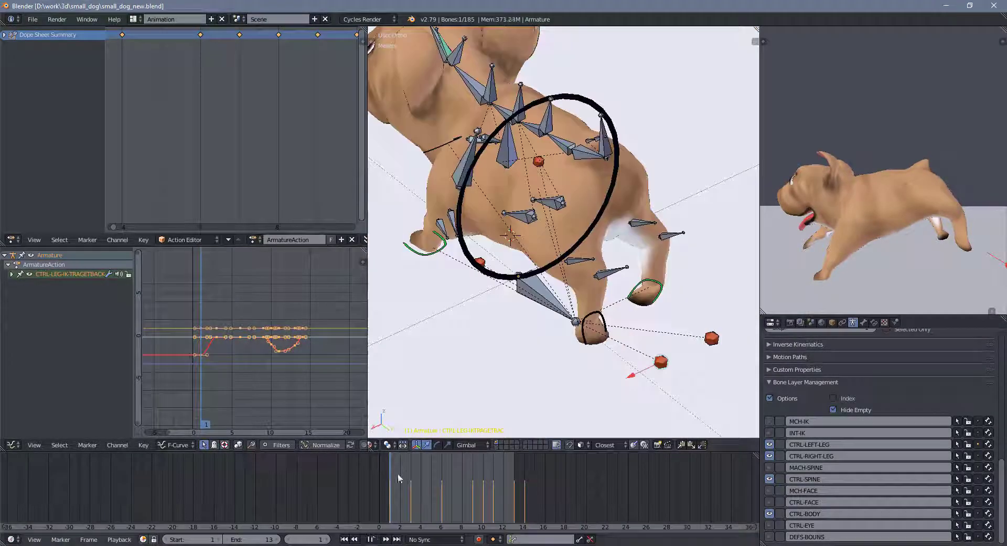
# Step: Drag the MCH-LEG-IK-BACK03.L.001 curve keyframes lower mid-stride, then replay to frame 13
pyautogui.hotkey('alt', 'a')
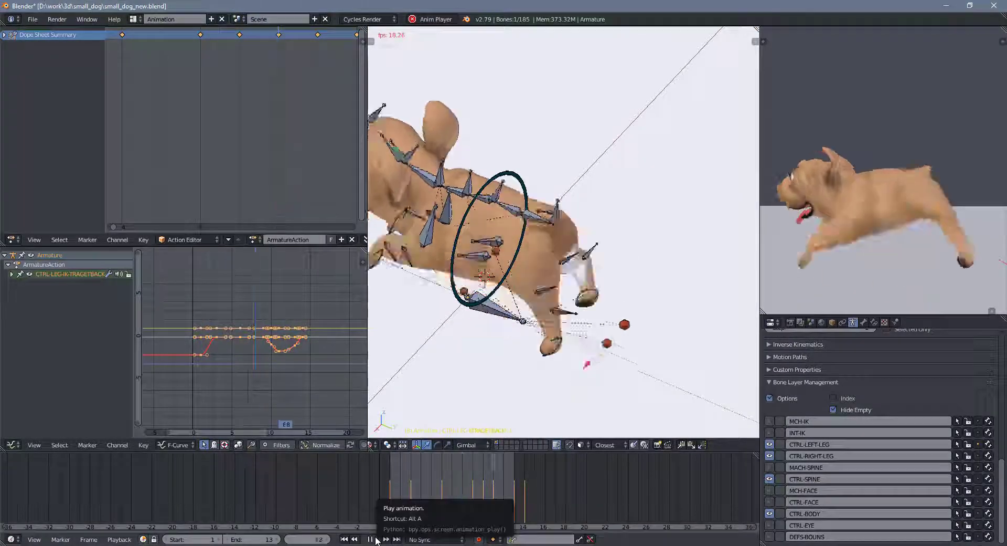
pyautogui.click(375, 539)
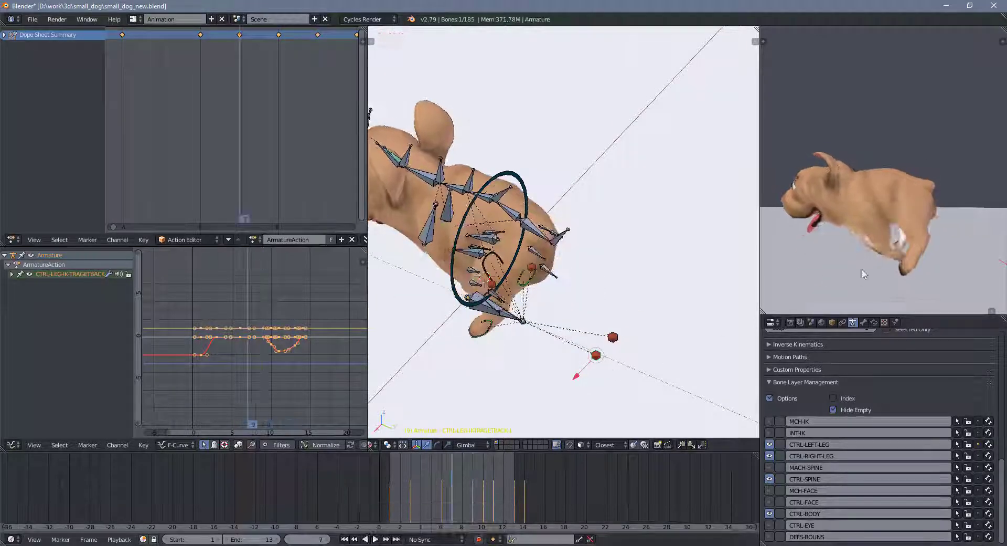
pyautogui.rightClick(498, 328)
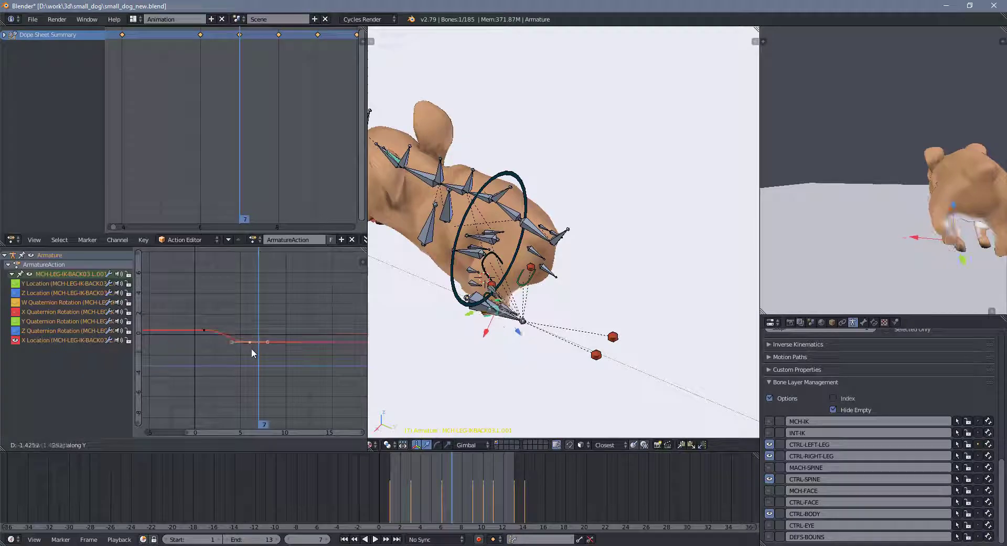
pyautogui.click(251, 348)
pyautogui.hotkey('alt', 'a')
pyautogui.rightClick(210, 332)
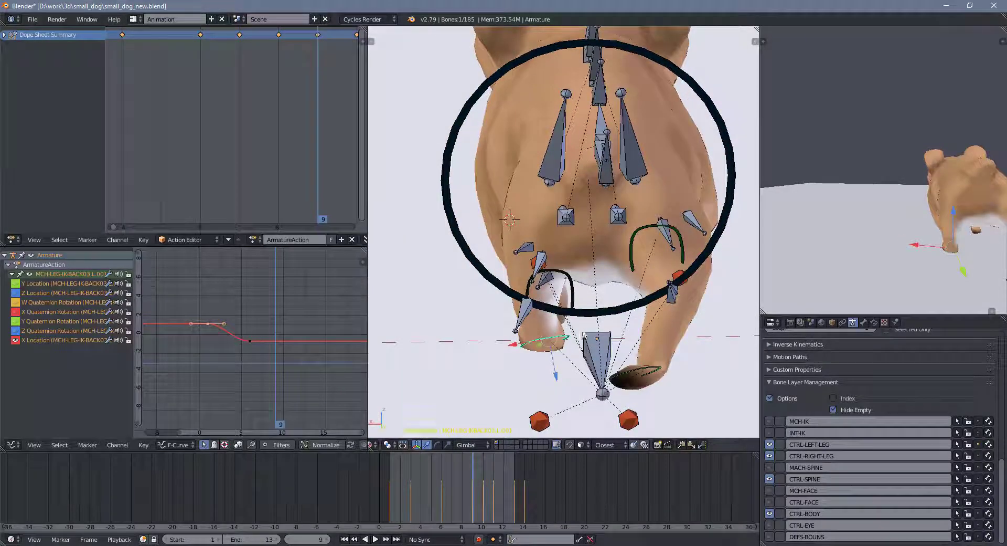
pyautogui.hotkey('alt', 'a')
pyautogui.hotkey('alt', 'a')
pyautogui.hotkey('alt', 'a')
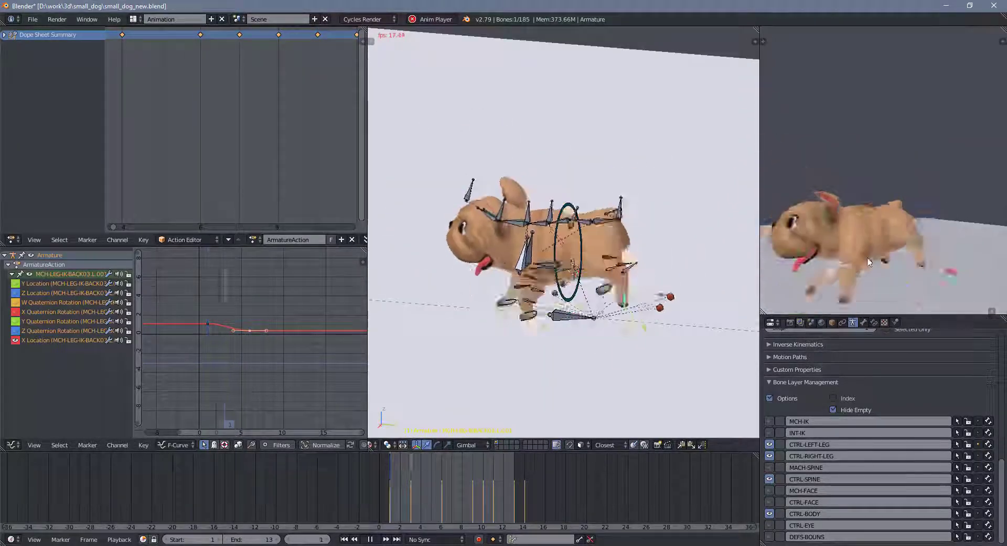
pyautogui.moveTo(395, 490); pyautogui.dragTo(508, 483)
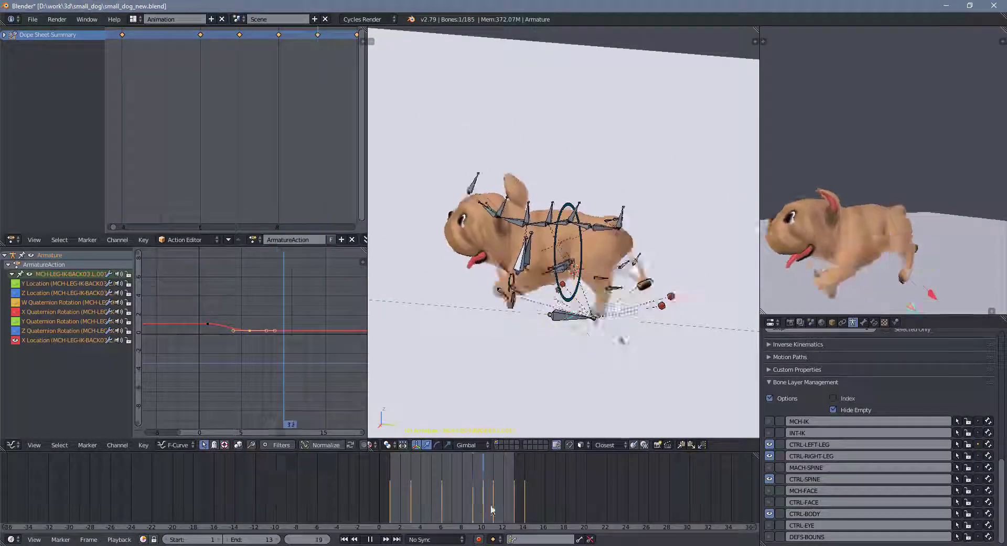
# Step: Select the CTRL-ROT-SPINE.000 and .001 spine controls and play the animation to review them
pyautogui.hotkey('alt', 'a')
pyautogui.scroll(8, 591, 215)
pyautogui.rightClick(592, 215)
pyautogui.scroll(-6, 603, 199)
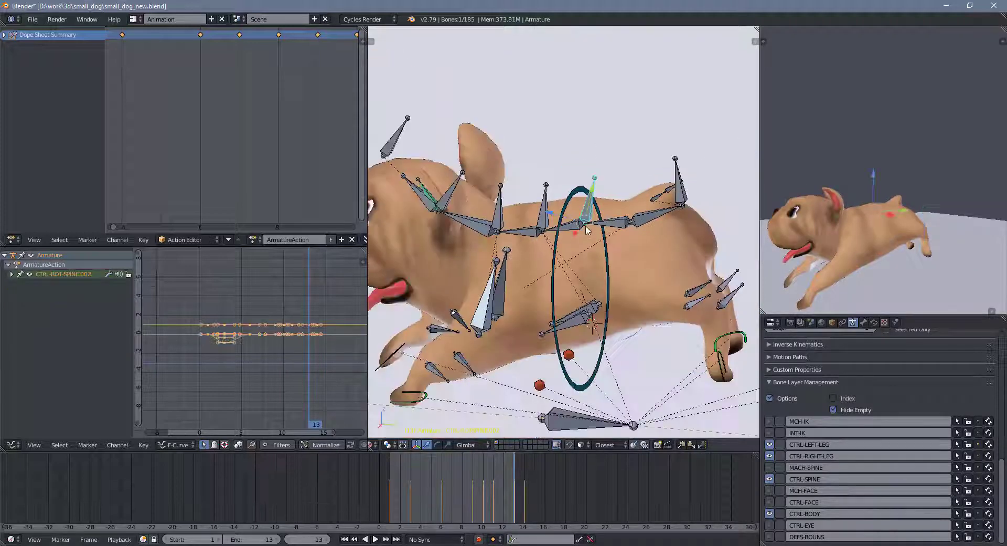
pyautogui.scroll(6, 635, 170)
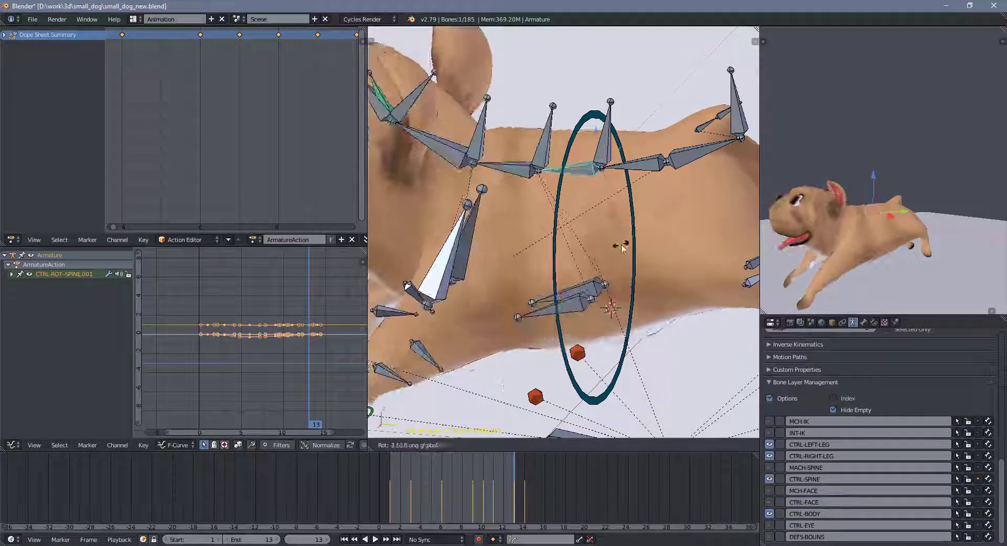
pyautogui.rightClick(587, 180)
pyautogui.scroll(-2, 587, 180)
pyautogui.keyDown('shift'); pyautogui.rightClick(580, 176); pyautogui.keyUp('shift')
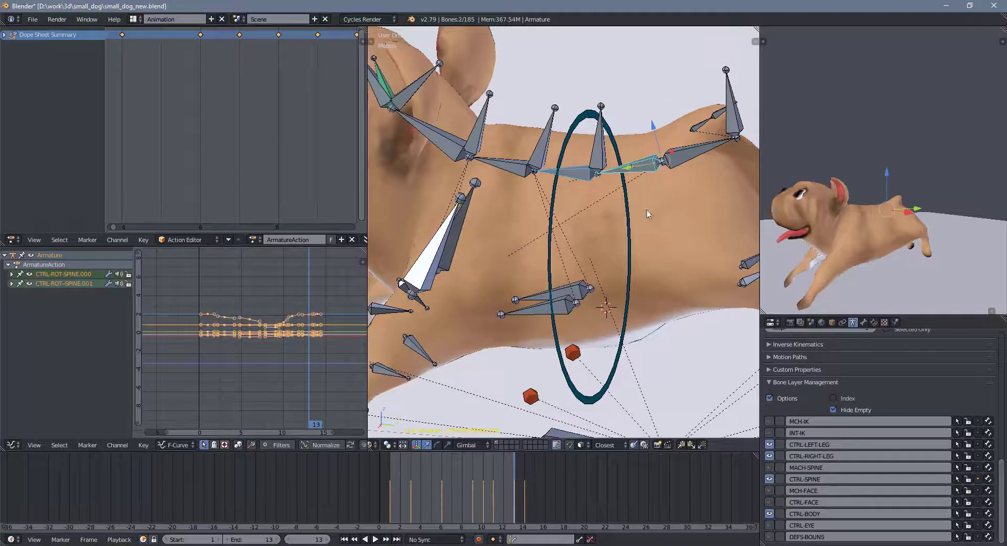
pyautogui.scroll(-5, 577, 262)
pyautogui.click(375, 540)
pyautogui.click(372, 540)
pyautogui.scroll(5, 620, 243)
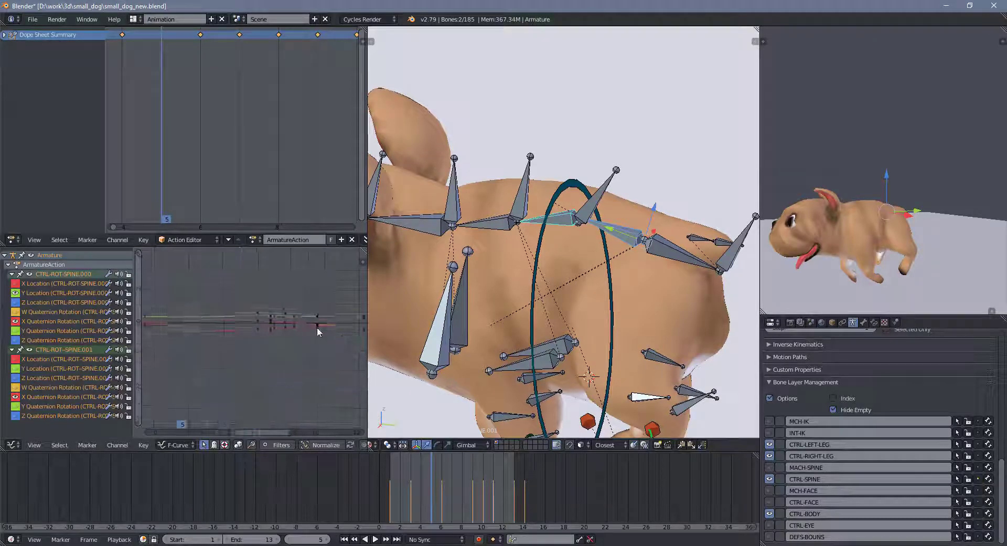
# Step: Toggle the curve editor between full-window and normal layout during playback, ending maximised
pyautogui.hotkey('ctrl', 'space')
pyautogui.scroll(3, 701, 283)
pyautogui.scroll(-2, 709, 270)
pyautogui.scroll(-3, 592, 317)
pyautogui.scroll(-2, 593, 317)
pyautogui.hotkey('ctrl', 'space')
pyautogui.hotkey('alt', 'a')
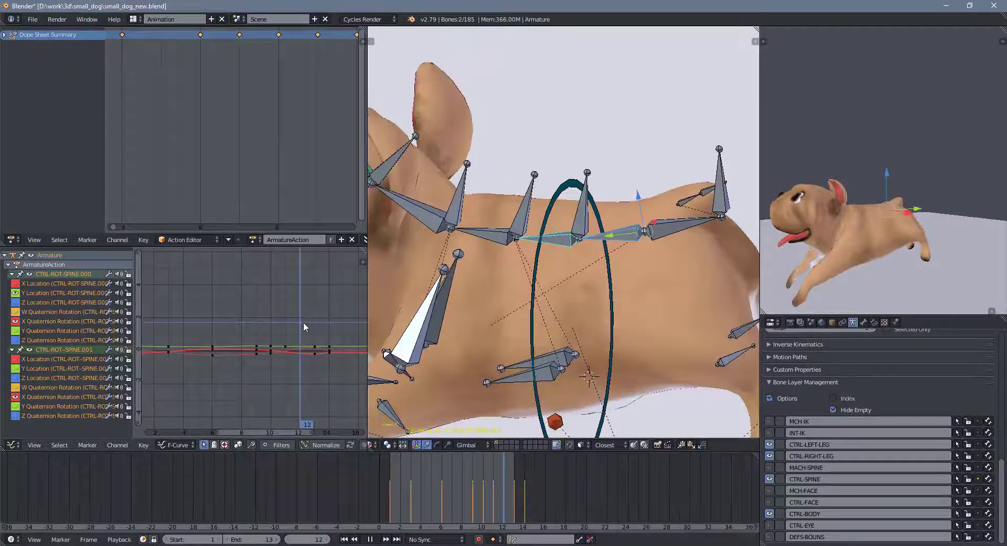
pyautogui.hotkey('ctrl', 'space')
pyautogui.scroll(2, 853, 314)
pyautogui.scroll(2, 930, 342)
pyautogui.hotkey('ctrl', 'space')
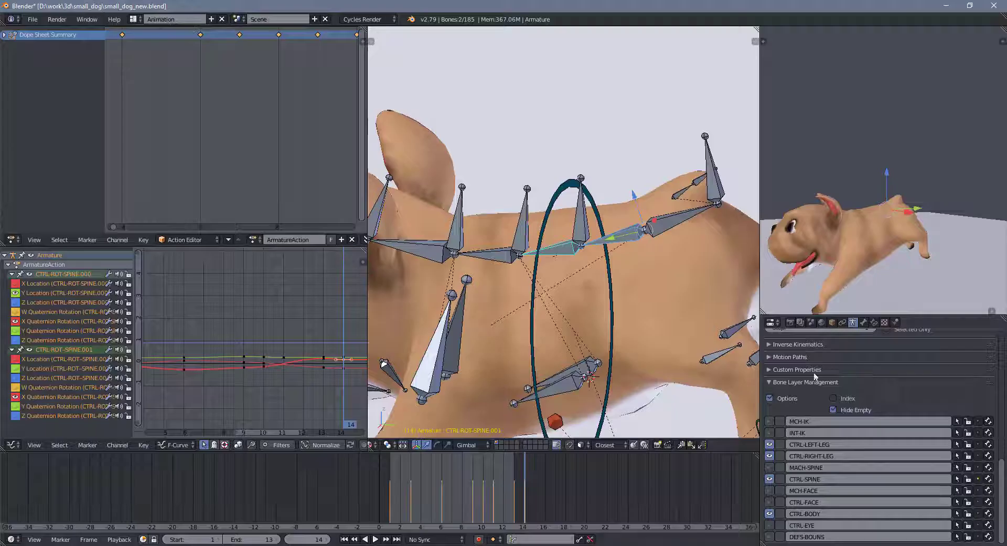
pyautogui.hotkey('ctrl', 'space')
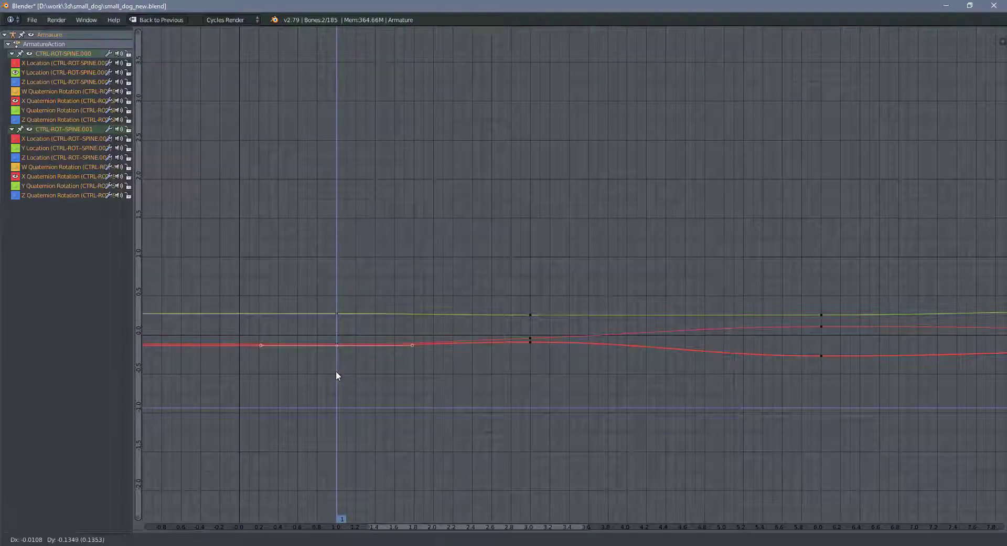
pyautogui.hotkey('ctrl', 'space')
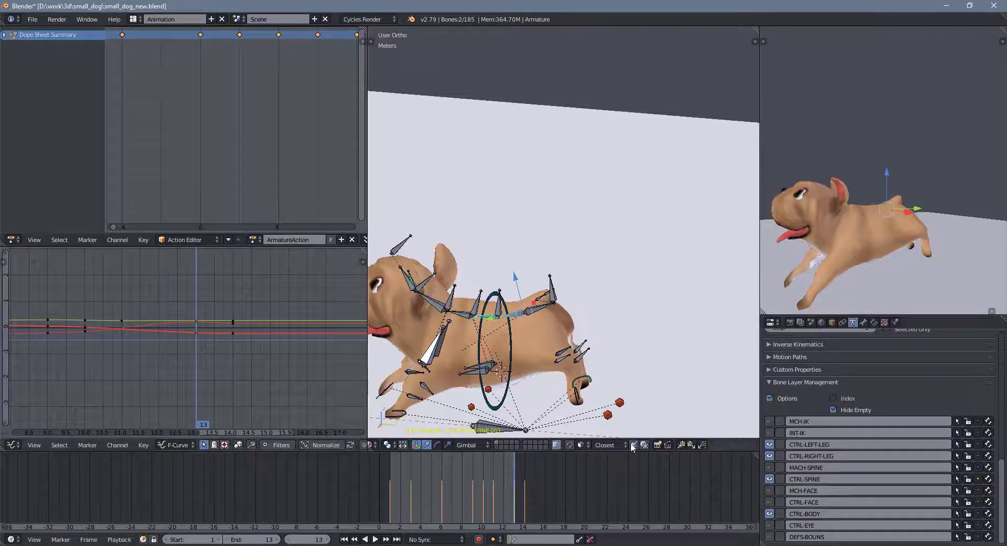
pyautogui.press('i')
pyautogui.click(597, 335)
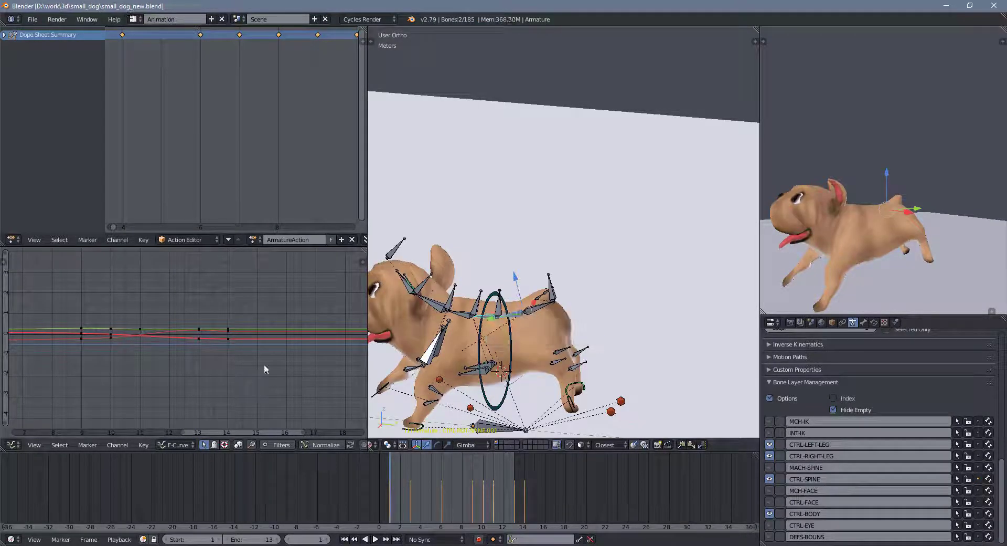
pyautogui.click(373, 539)
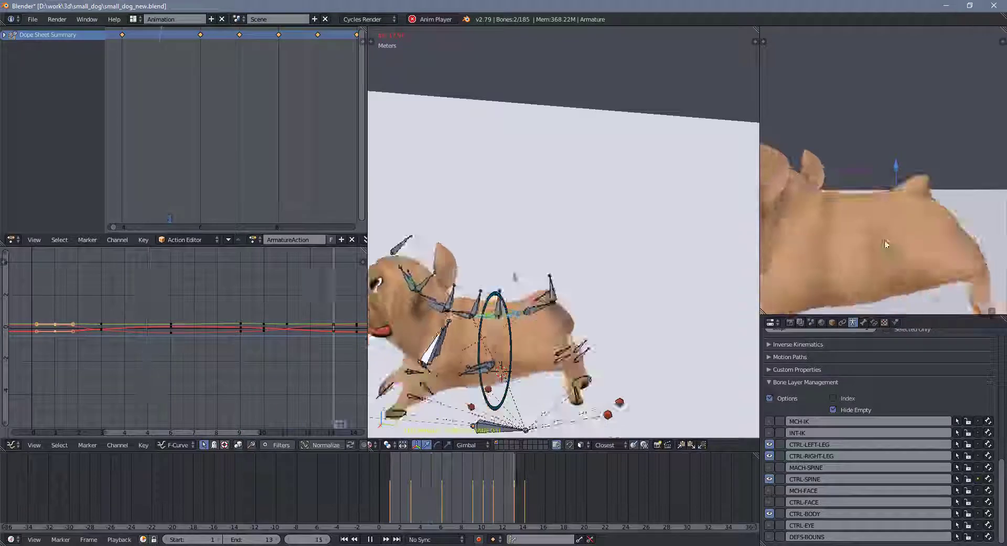
pyautogui.press('Escape')
pyautogui.press('KP_Decimal')
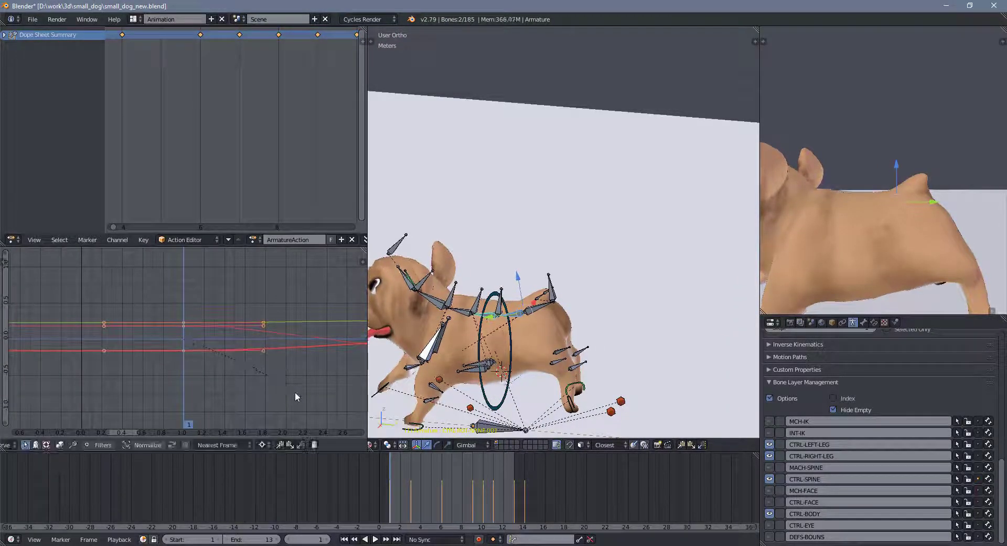
pyautogui.click(376, 539)
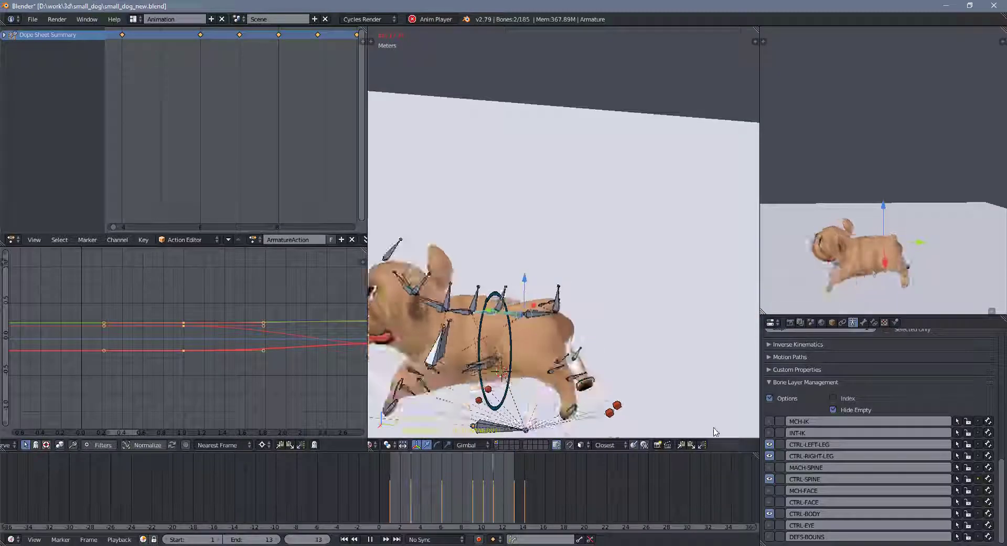
pyautogui.scroll(-5, 714, 431)
pyautogui.scroll(-3, 314, 370)
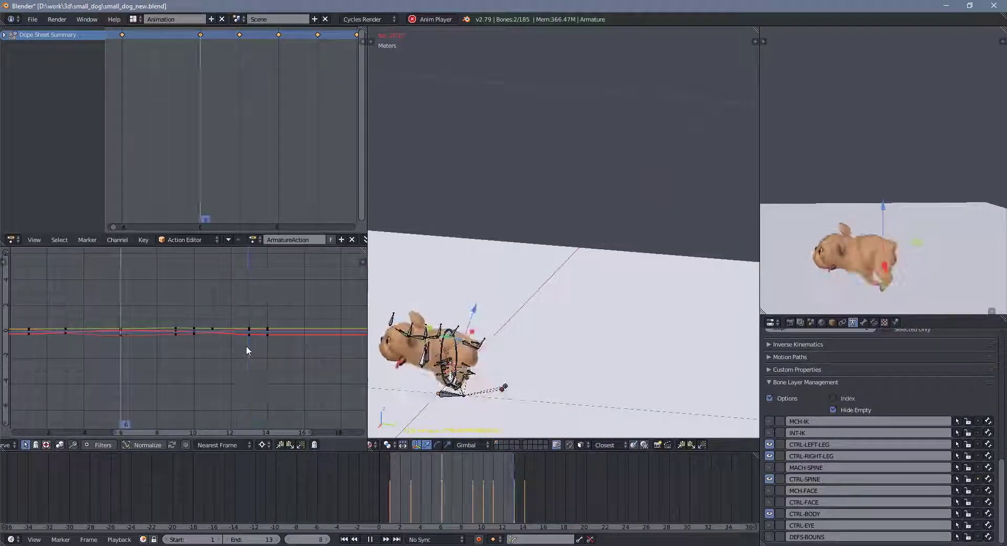
pyautogui.hotkey('alt', 'a')
pyautogui.scroll(5, 153, 366)
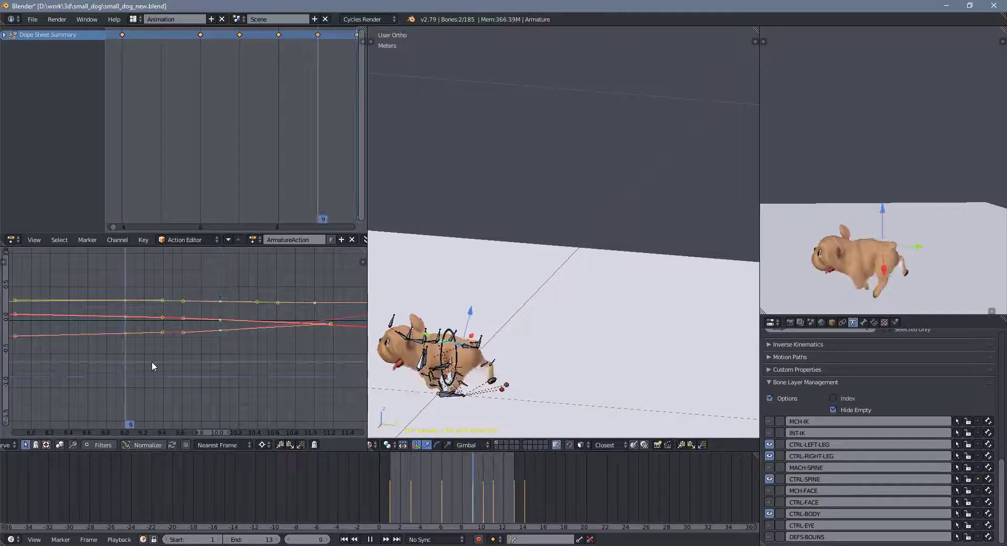
pyautogui.keyDown('ctrl'); pyautogui.moveTo(336, 338); pyautogui.dragTo(281, 350, button='middle'); pyautogui.keyUp('ctrl')
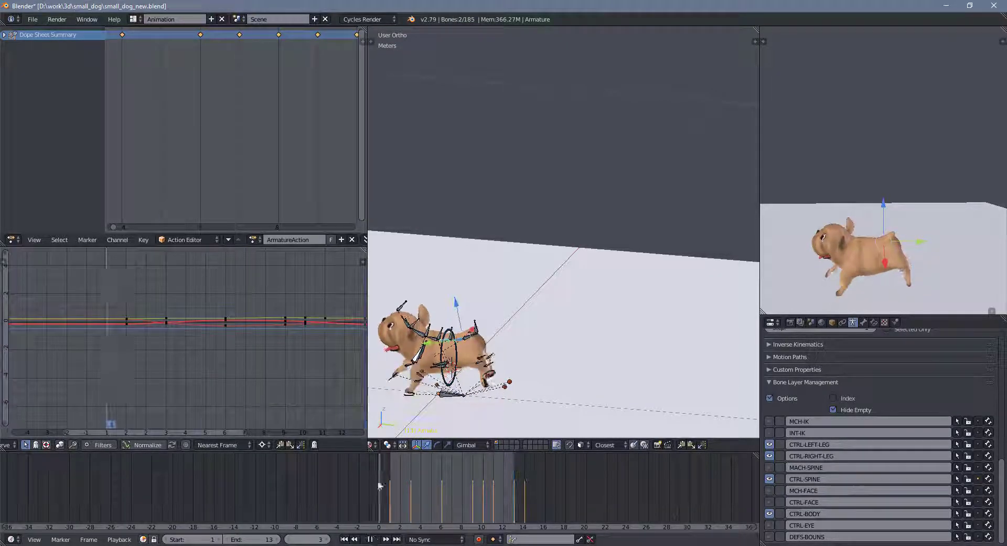
pyautogui.press('Escape')
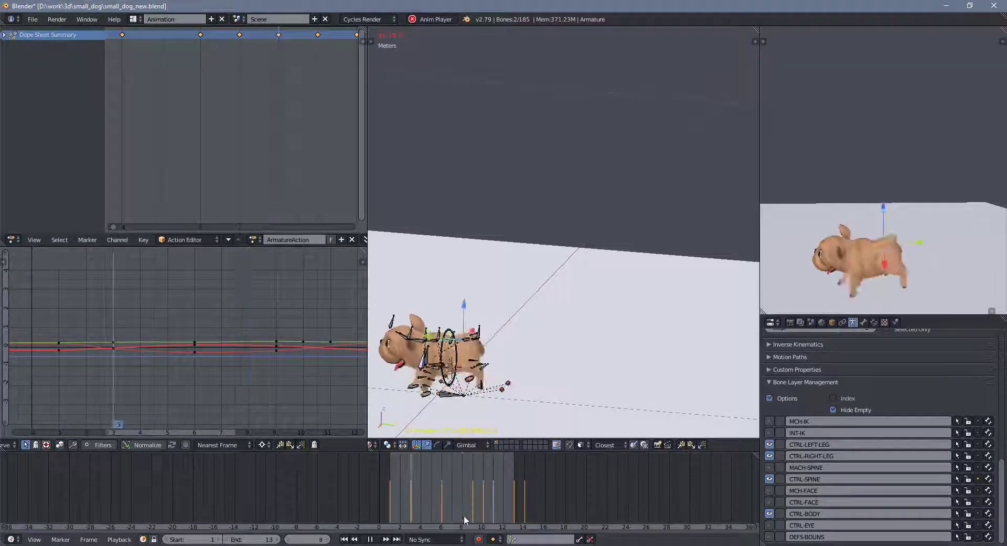
pyautogui.press('Escape')
pyautogui.scroll(3, 461, 349)
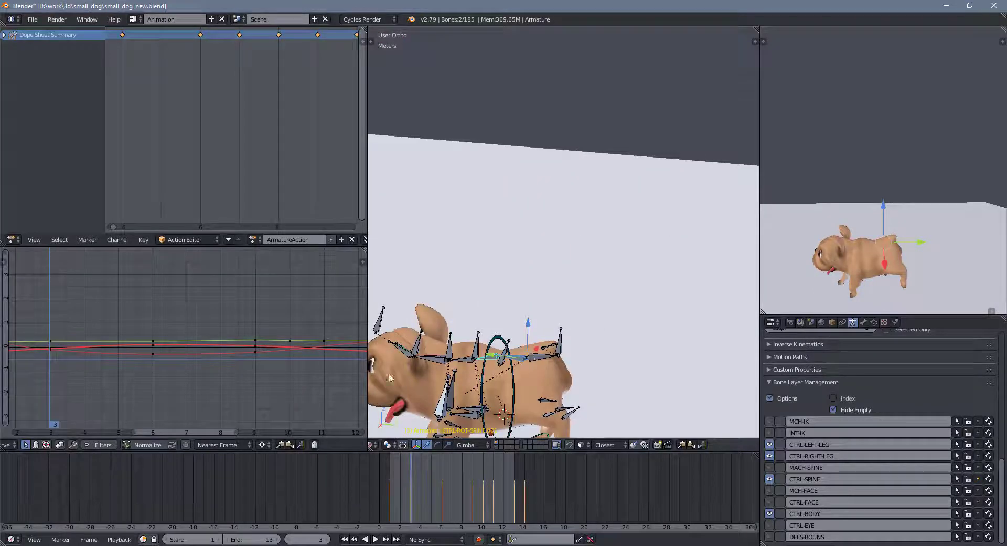
# Step: Show the spine control's channel list, fit its curves, and preview the run from frame 1
pyautogui.click(4, 260)
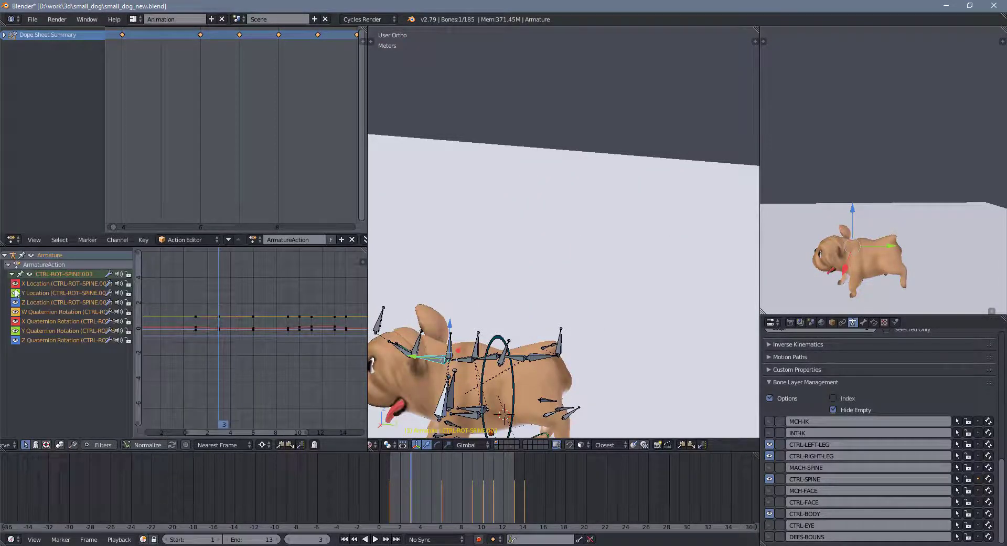
pyautogui.press('Home')
pyautogui.click(191, 326)
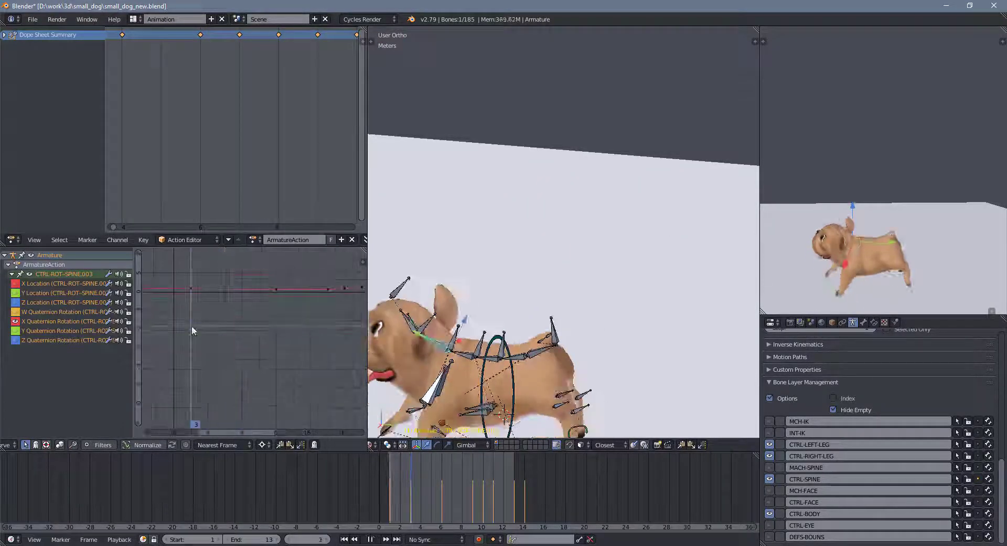
pyautogui.hotkey('alt', 'a')
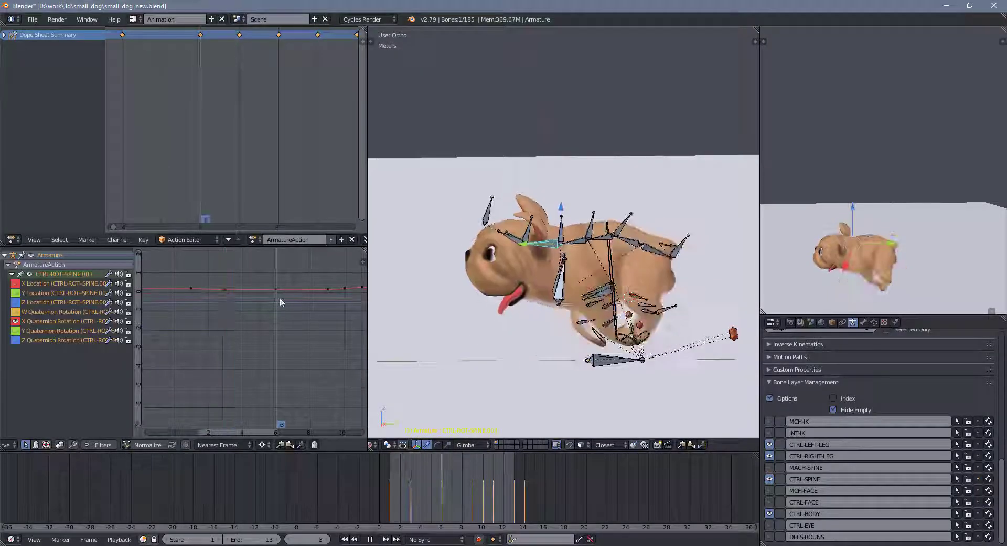
pyautogui.scroll(3, 316, 311)
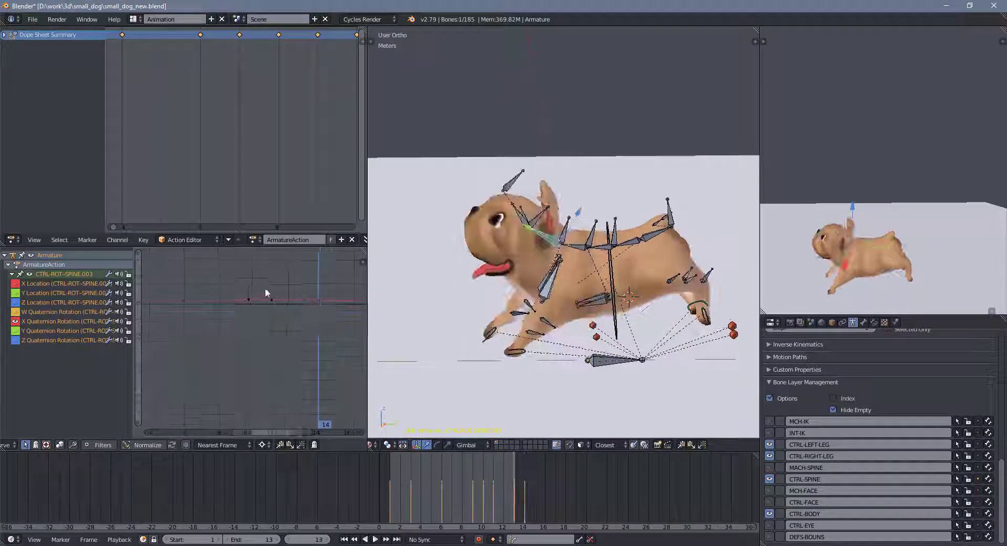
pyautogui.press('Escape')
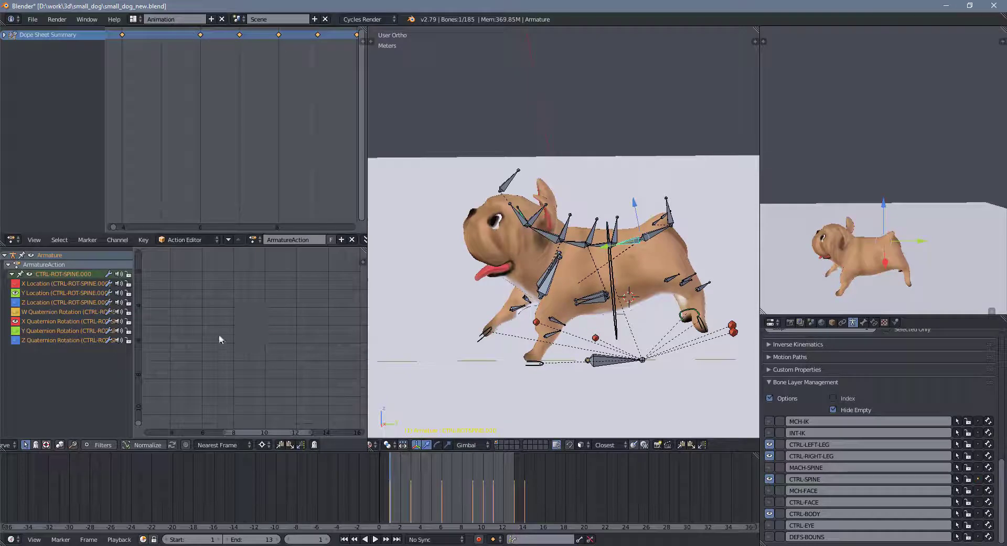
pyautogui.hotkey('alt', 'a')
pyautogui.scroll(3, 276, 354)
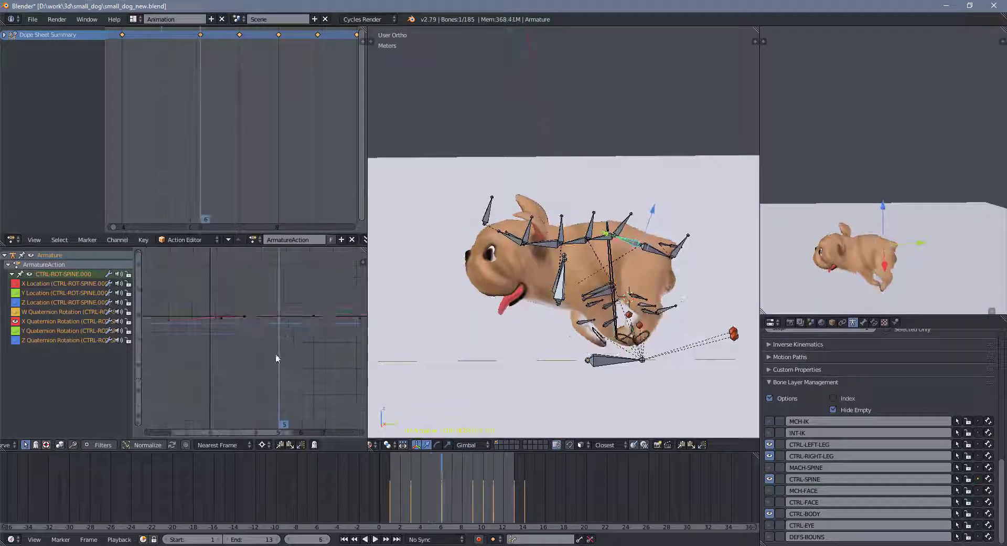
# Step: Insert a CTRL-ROT-SPINE.003 rotation keyframe at frame 14
pyautogui.hotkey('alt', 'a')
pyautogui.press('i')
pyautogui.press('Right')
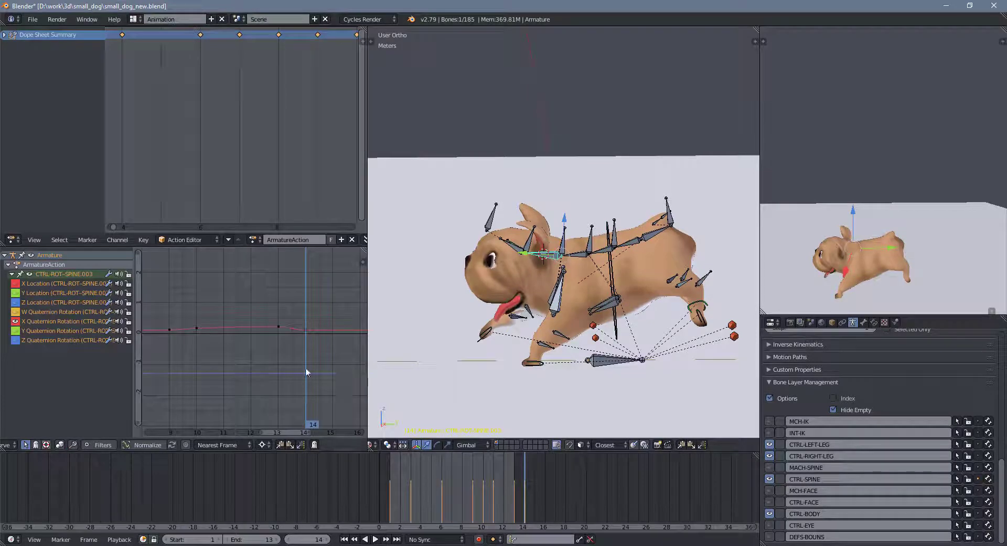
pyautogui.press('Left')
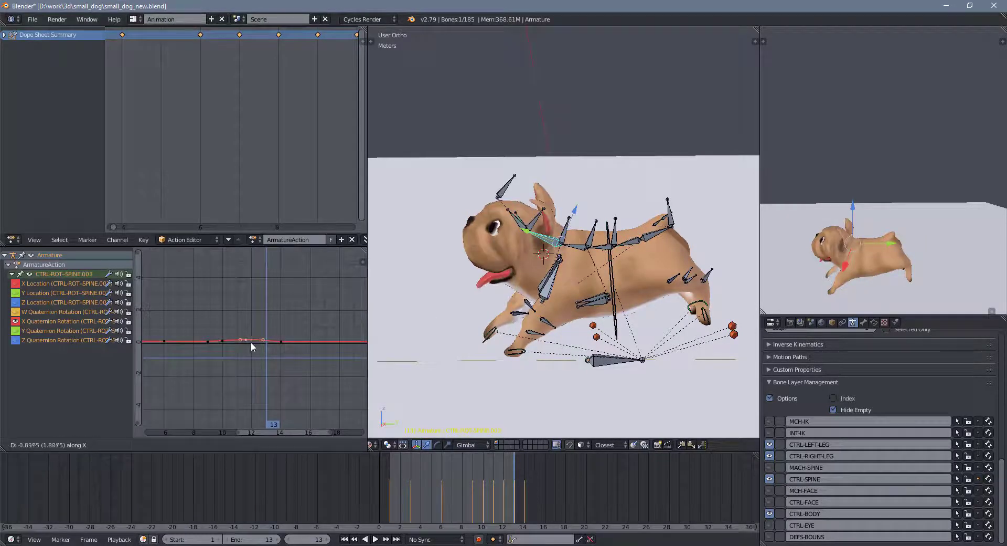
pyautogui.press('Left')
pyautogui.press('Left')
pyautogui.press('Left')
pyautogui.hotkey('ctrl', 'Up')
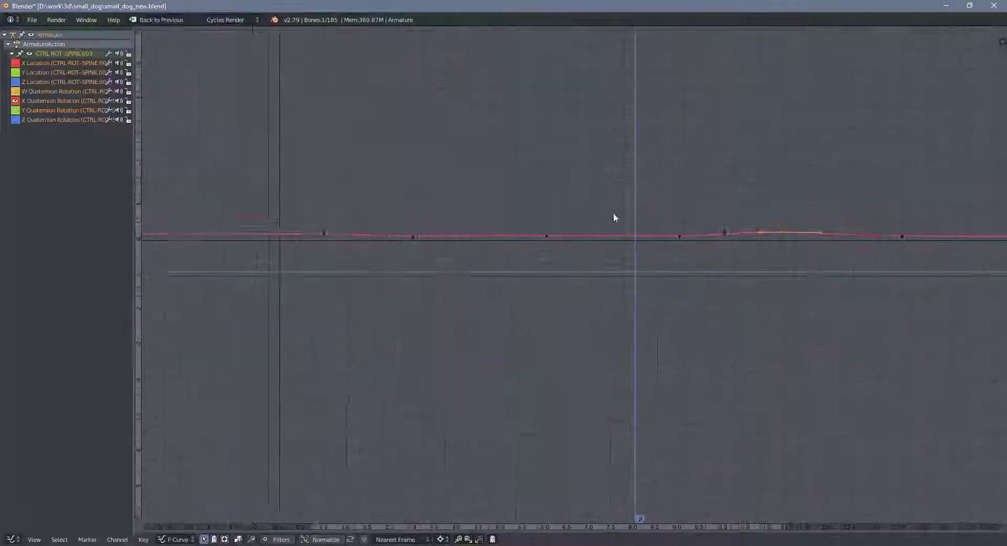
pyautogui.hotkey('ctrl', 'Up')
# Step: Retime the spine keyframes around frame 11 and replay the run, stopping at frame 1
pyautogui.hotkey('alt', 'a')
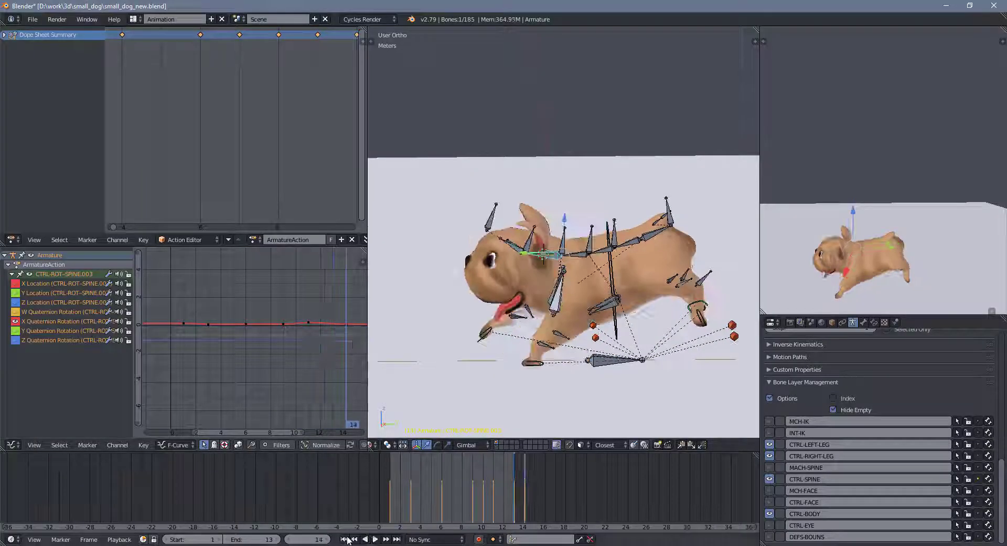
pyautogui.click(370, 539)
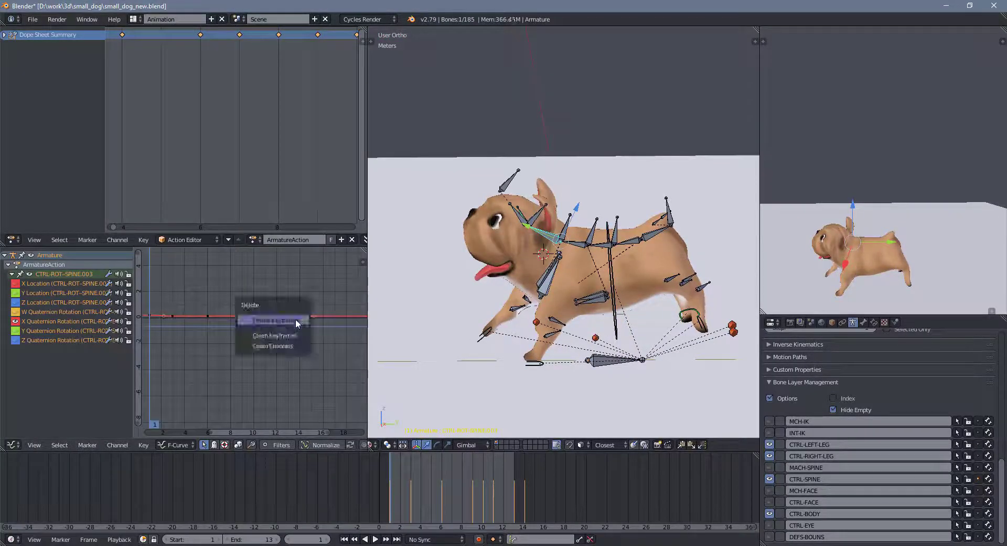
pyautogui.click(374, 539)
pyautogui.click(370, 538)
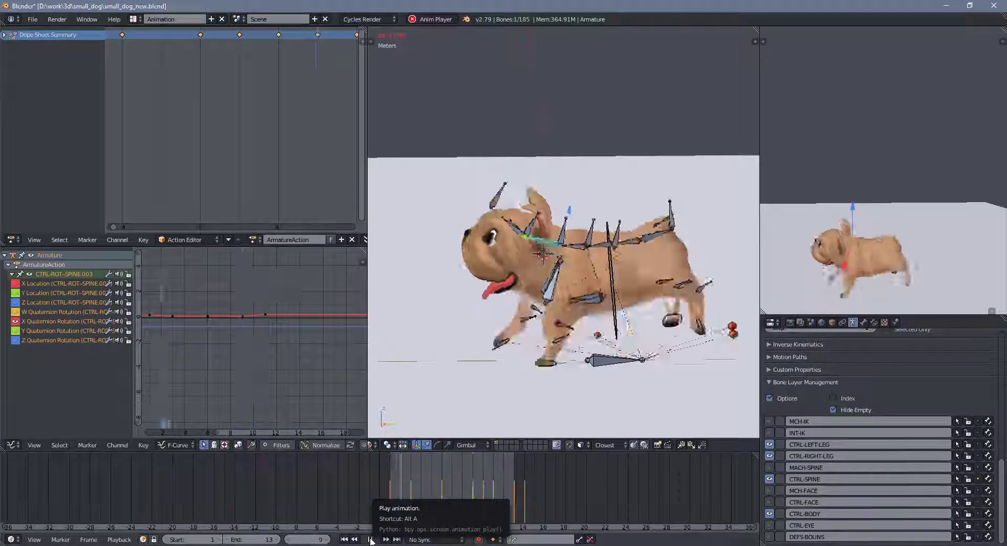
pyautogui.click(376, 539)
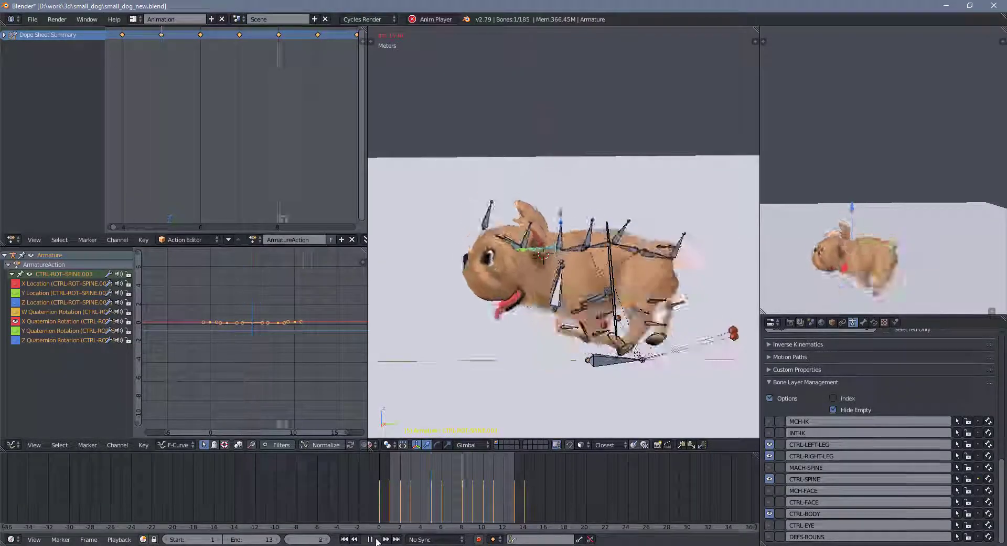
pyautogui.click(376, 539)
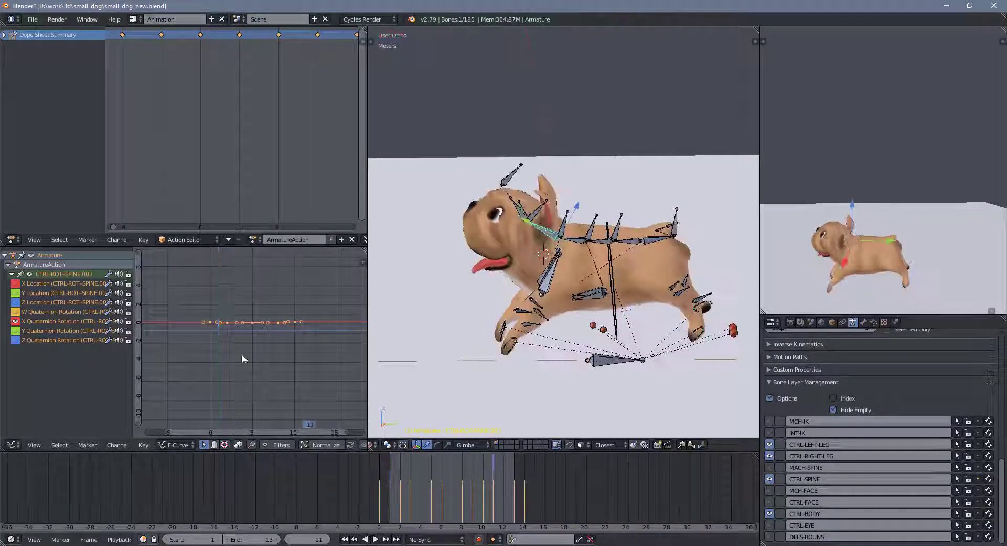
pyautogui.click(261, 353)
pyautogui.hotkey('alt', 'a')
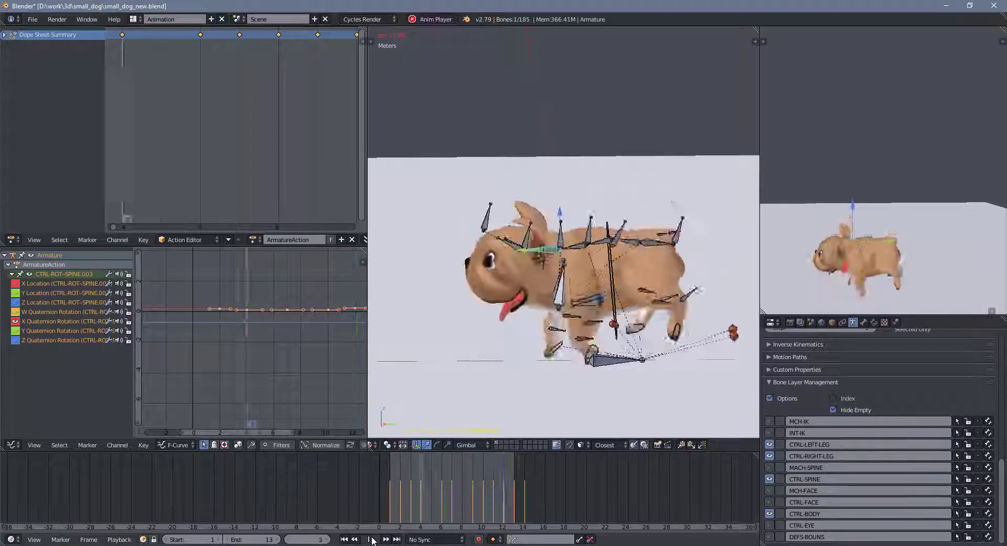
pyautogui.press('Escape')
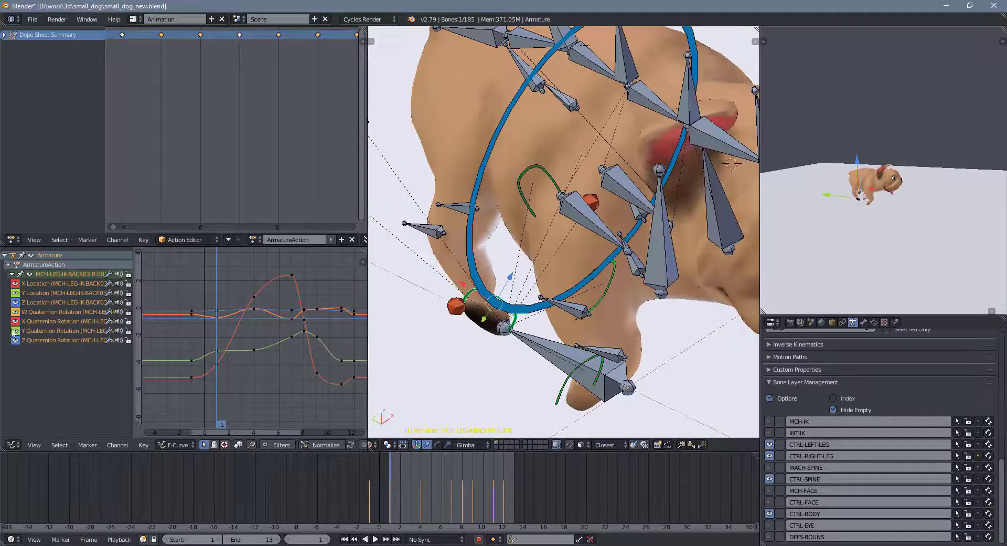
# Step: Delete the back leg's Z Quaternion Rotation channel and save the blend file over the existing one
pyautogui.press('Home')
pyautogui.press('x')
pyautogui.click(294, 298)
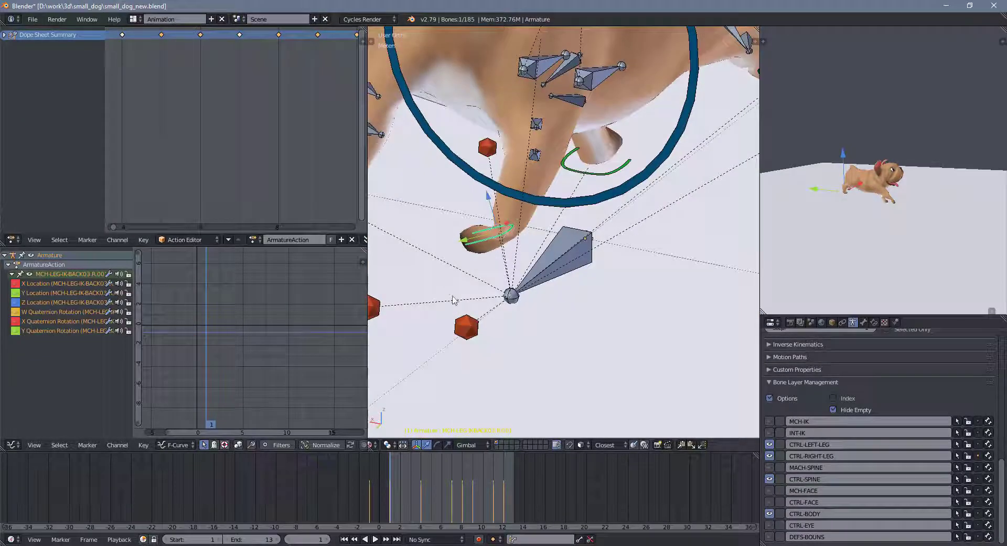
pyautogui.moveTo(451, 310); pyautogui.dragTo(424, 287, button='middle')
pyautogui.hotkey('ctrl', 's')
pyautogui.click(475, 256)
# Step: Rotate the back-leg control around global Y and key its rotation
pyautogui.hotkey('alt', 'a')
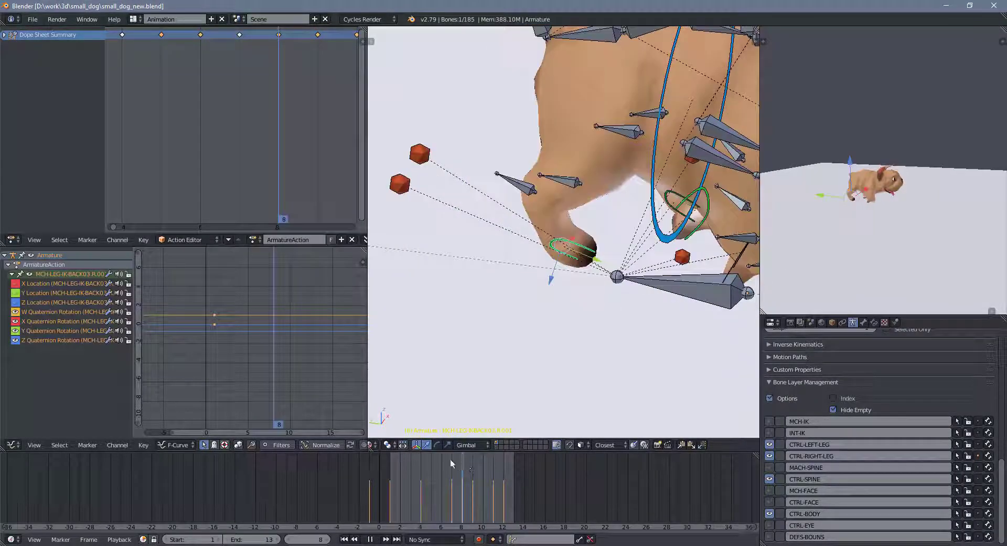
pyautogui.press('Escape')
pyautogui.press('r')
pyautogui.press('y')
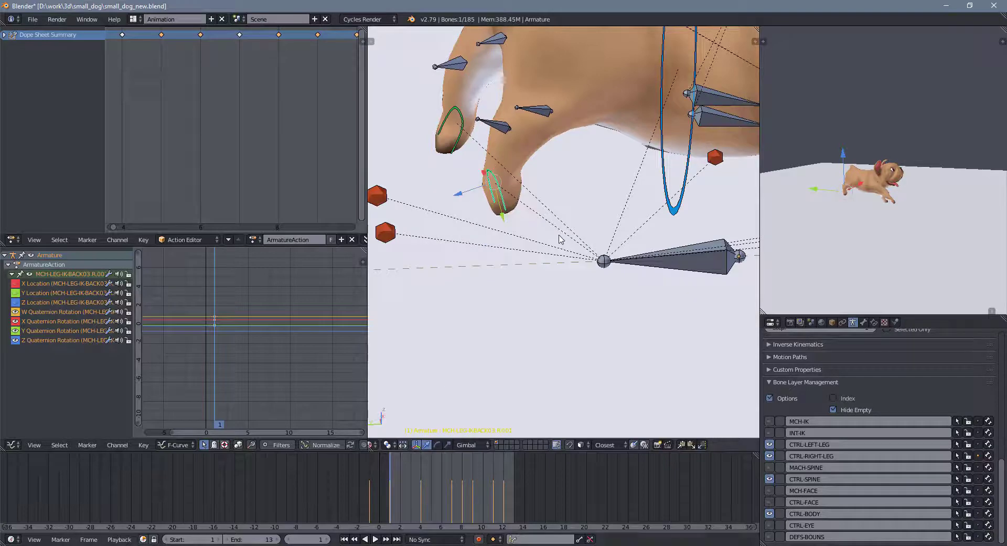
pyautogui.hotkey('alt', 'a')
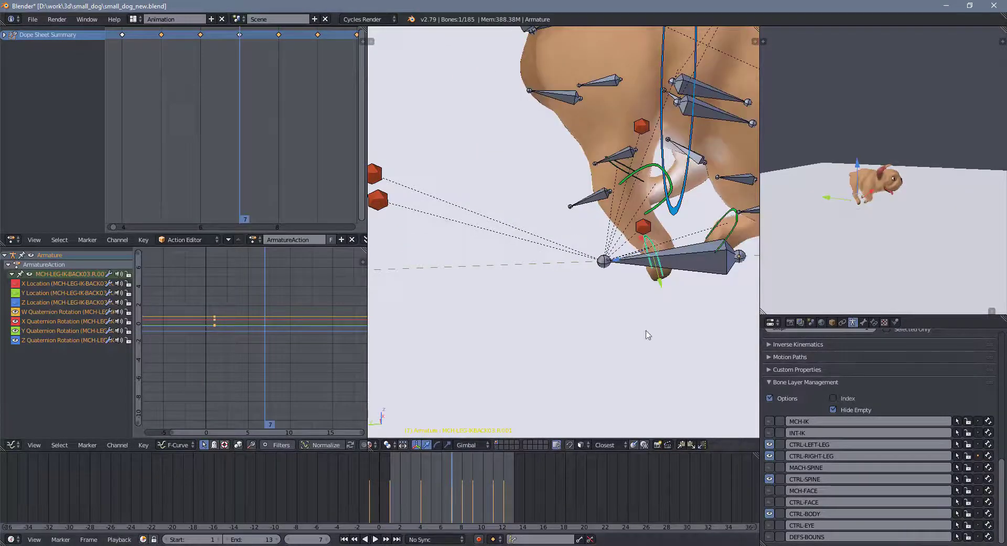
pyautogui.moveTo(698, 276)
pyautogui.mouseDown(button='middle')
pyautogui.moveTo(598, 314)
pyautogui.moveTo(706, 281)
pyautogui.mouseUp(button='middle')
pyautogui.click(610, 299)
pyautogui.press('i')
pyautogui.click(607, 292)
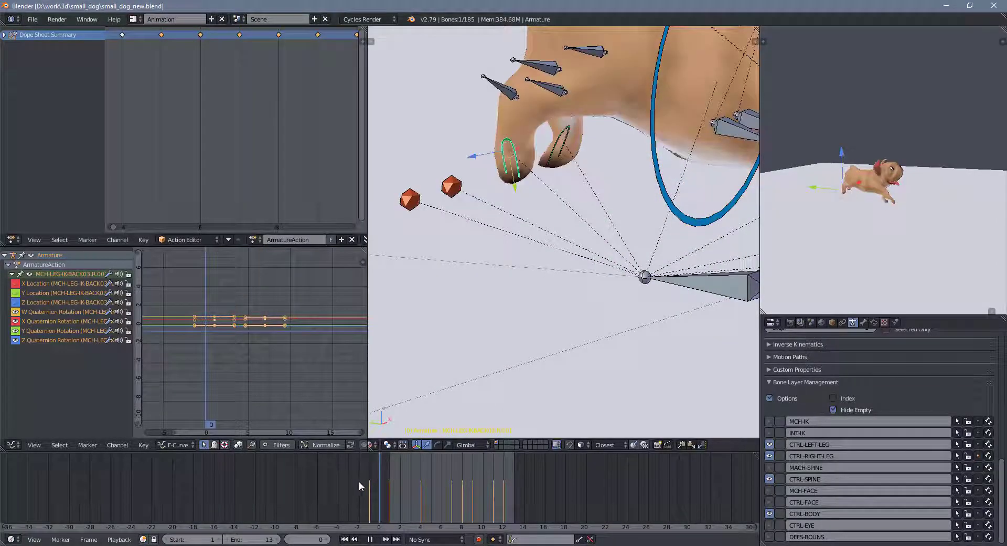
# Step: At frame 8, rotate the back foot control around global Y
pyautogui.hotkey('alt', 'a')
pyautogui.click(452, 483)
pyautogui.moveTo(603, 341)
pyautogui.mouseDown(button='middle')
pyautogui.moveTo(691, 403)
pyautogui.moveTo(500, 436)
pyautogui.mouseUp(button='middle')
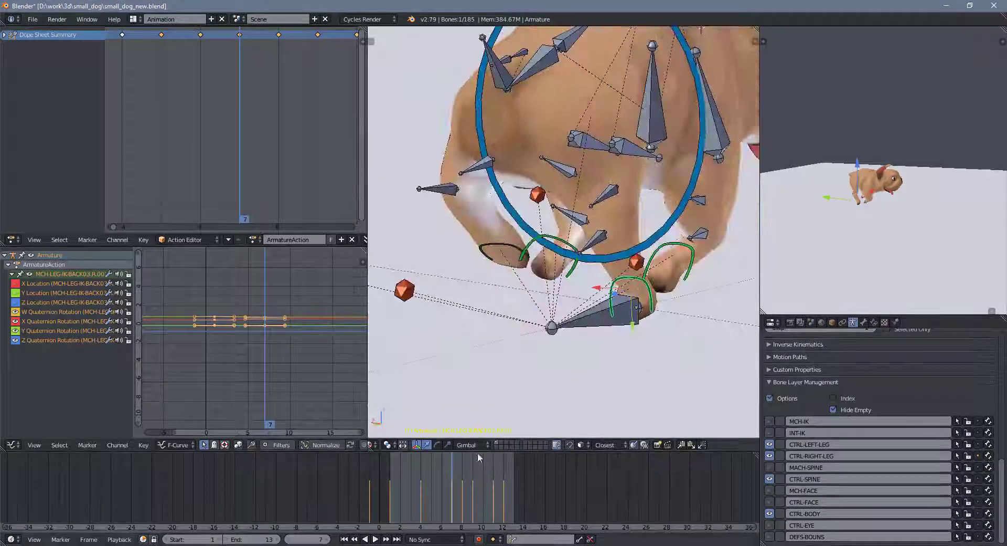
pyautogui.click(463, 466)
pyautogui.press('r')
pyautogui.press('y')
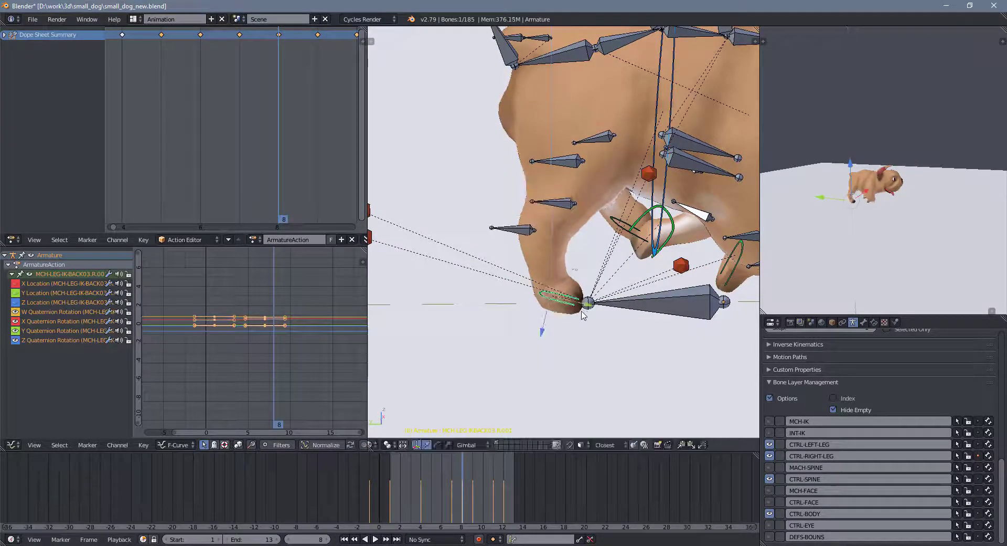
# Step: Stop playback at frame 2 and select the CTRL-ROT-SPINE003 spine control
pyautogui.hotkey('alt', 'a')
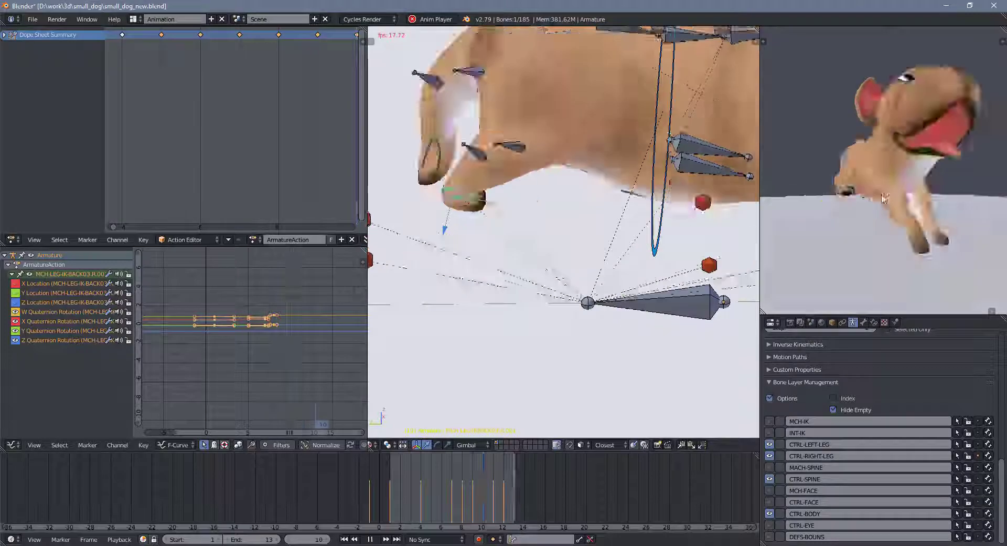
pyautogui.hotkey('alt', 'a')
pyautogui.rightClick(649, 184)
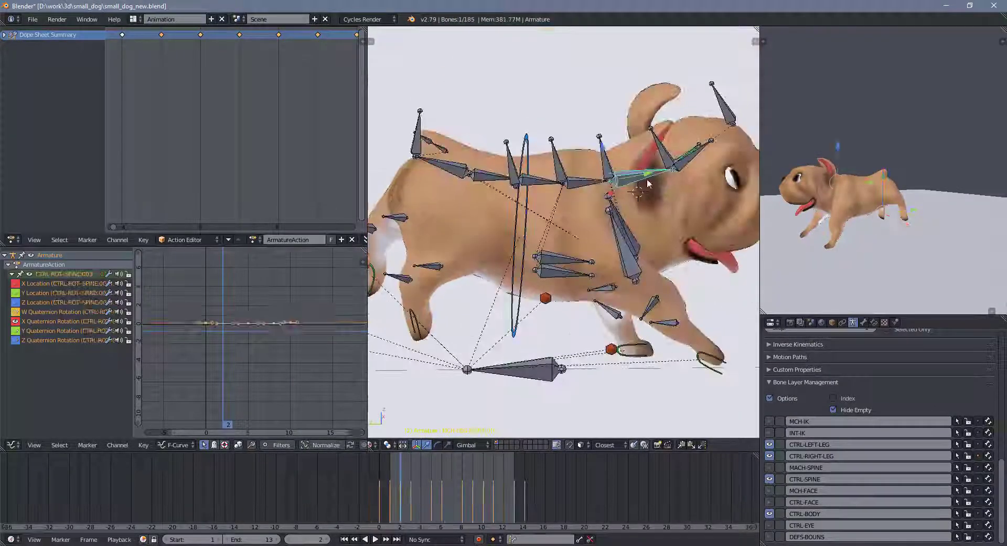
# Step: Scale the spine keys along the value axis, then preview the run to frame 12
pyautogui.hotkey('shift', 'space')
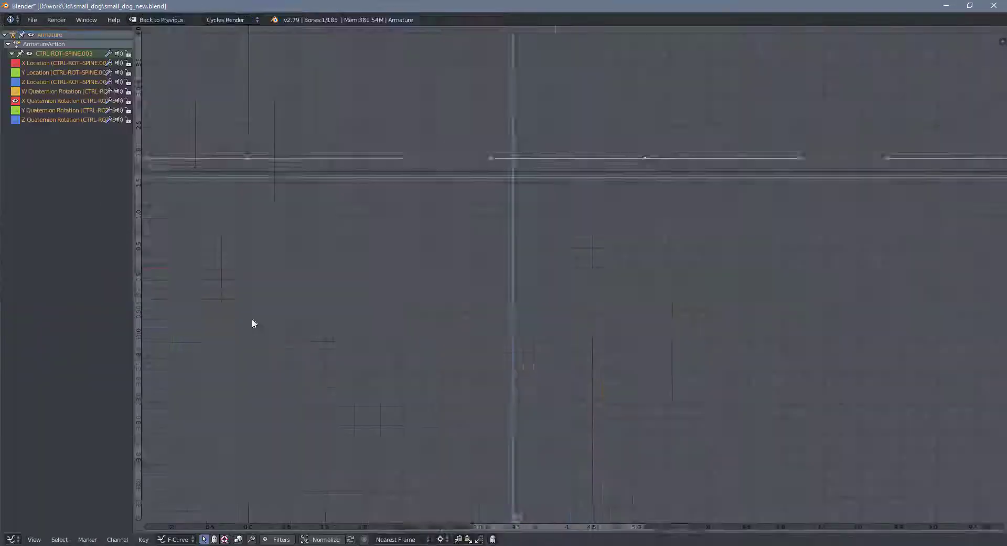
pyautogui.press('s')
pyautogui.press('y')
pyautogui.press('Escape')
pyautogui.hotkey('shift', 'space')
pyautogui.click(370, 539)
pyautogui.click(373, 539)
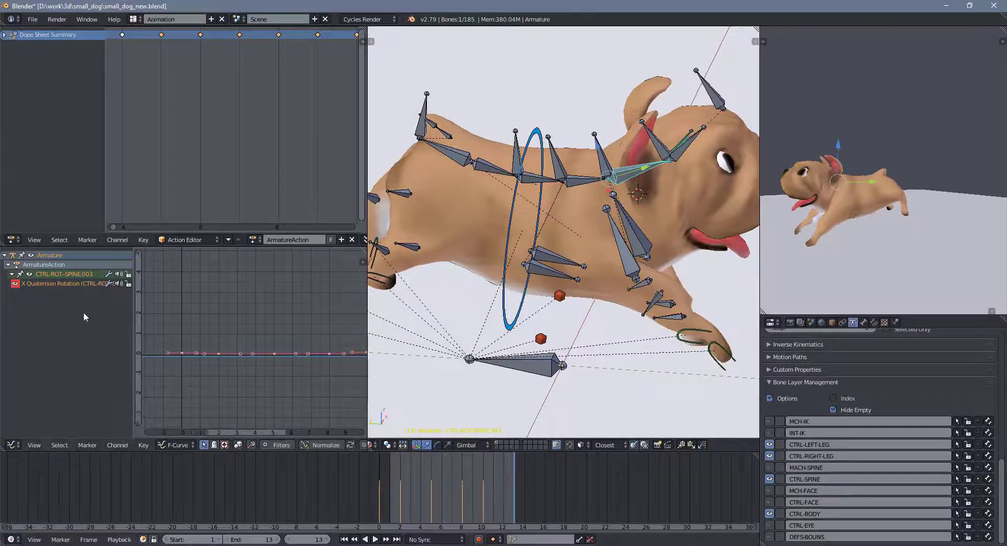
# Step: Key CTRL-ROT-SPINE003's location and rotation, save, and switch to a side view
pyautogui.hotkey('shift', 'Left')
pyautogui.press('i')
pyautogui.click(509, 292)
pyautogui.moveTo(509, 295); pyautogui.dragTo(573, 310, button='middle')
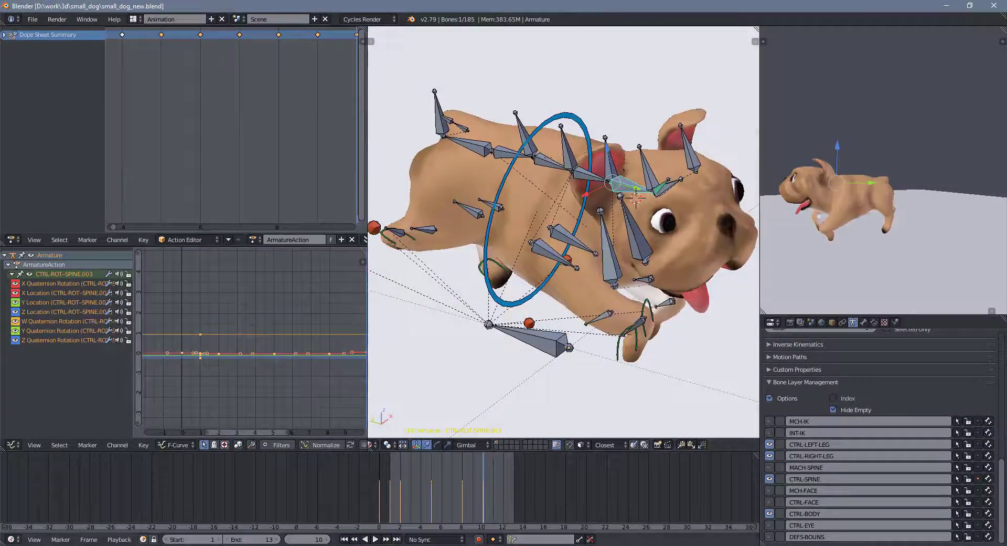
pyautogui.press('Right')
pyautogui.press('Right')
pyautogui.press('Right')
pyautogui.hotkey('ctrl', 's')
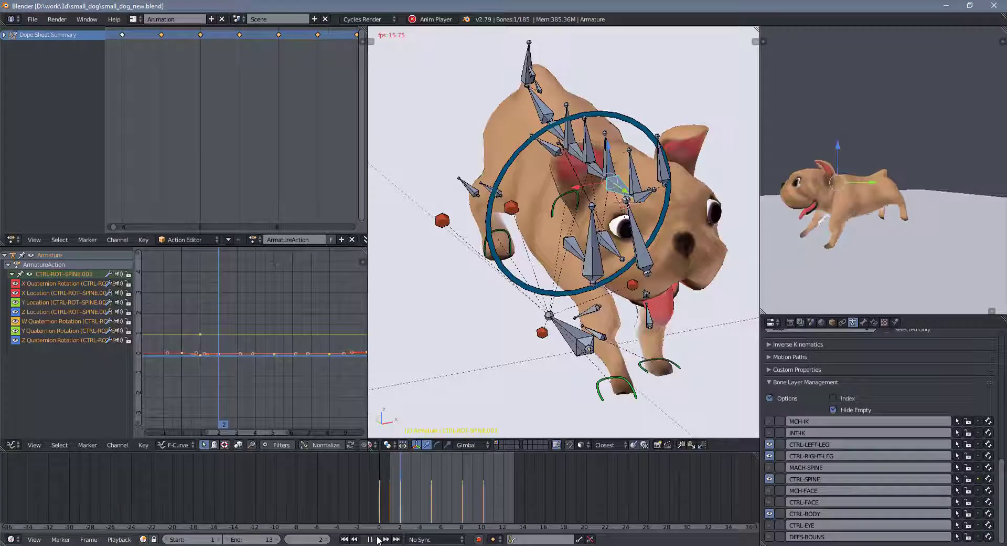
pyautogui.press('KP_3')
pyautogui.hotkey('alt', 'a')
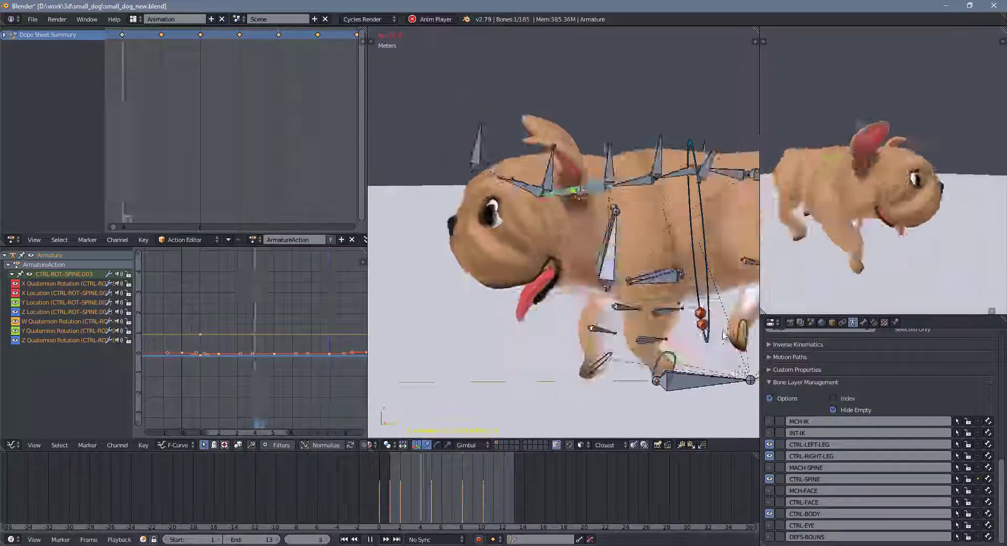
# Step: Even out the keys on the spine curves, replay from frame 2, and save
pyautogui.hotkey('ctrl', 'Up')
pyautogui.hotkey('ctrl', 'Up')
pyautogui.hotkey('alt', 'a')
pyautogui.hotkey('alt', 'a')
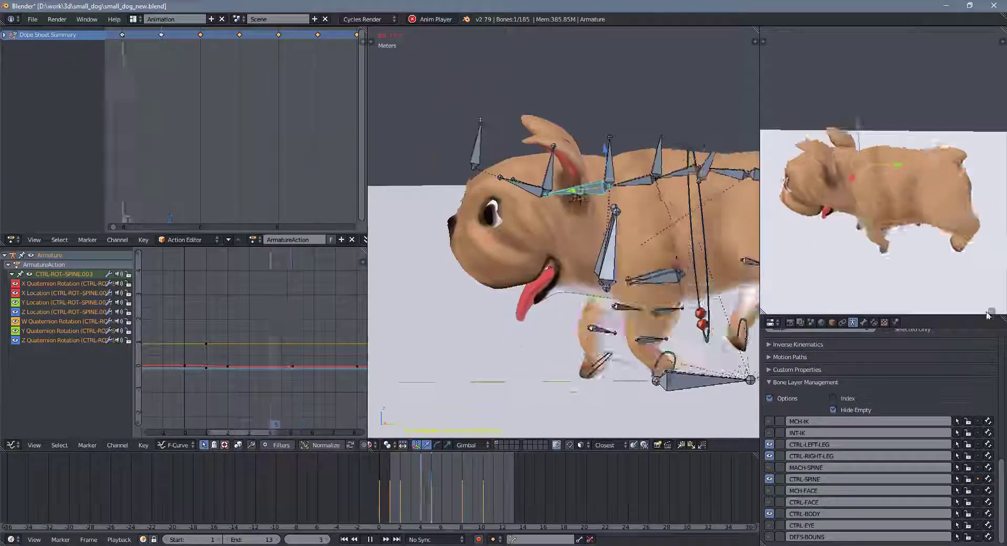
pyautogui.hotkey('alt', 'a')
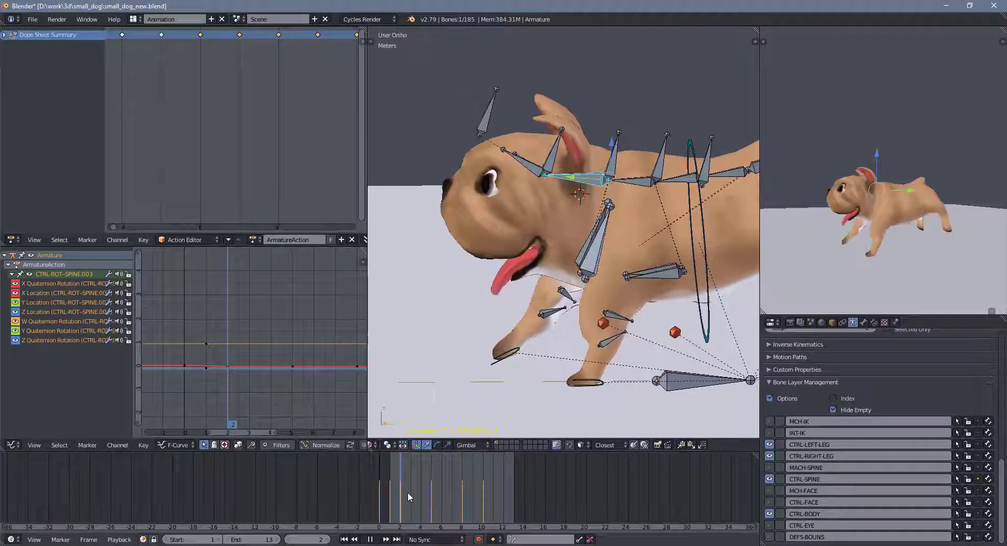
pyautogui.click(231, 345)
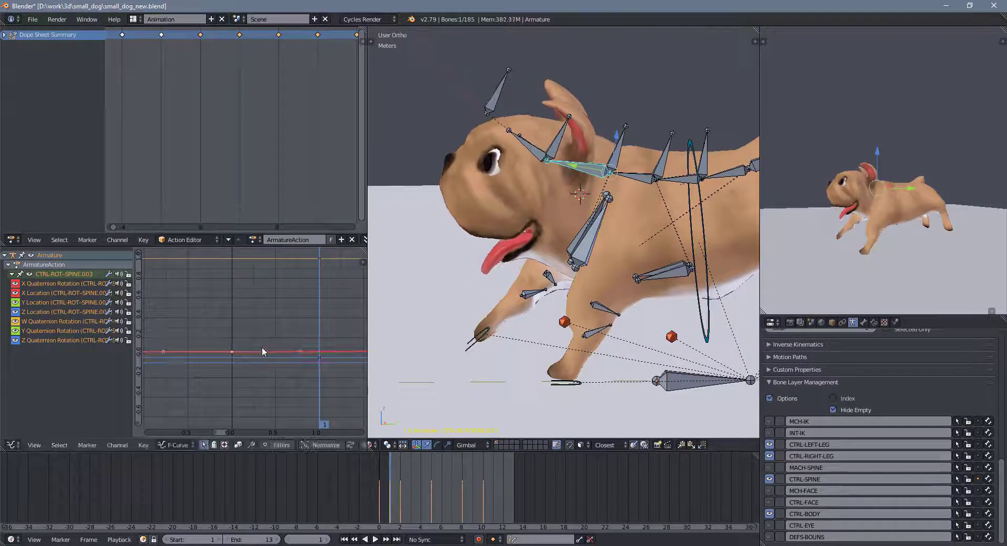
pyautogui.click(404, 474)
pyautogui.hotkey('alt', 'a')
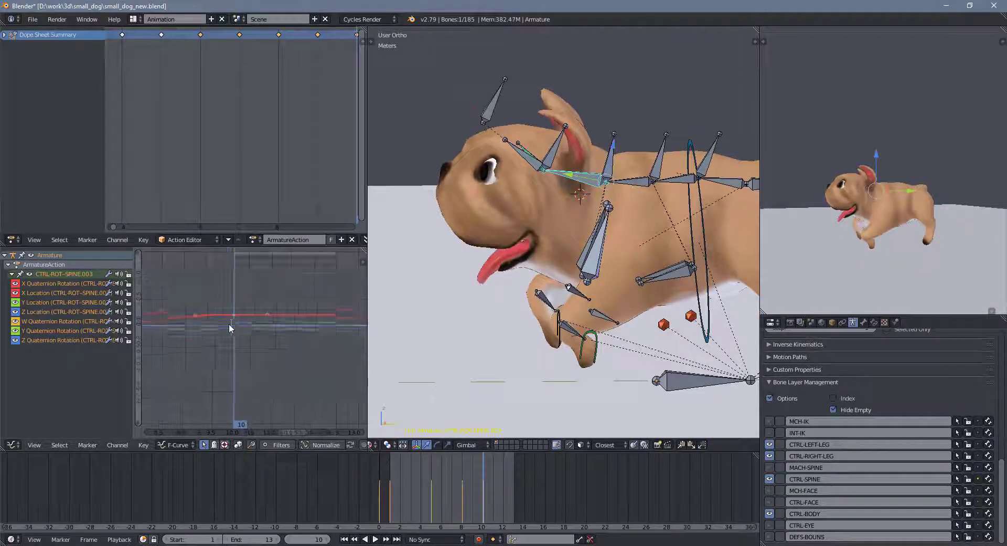
pyautogui.scroll(3, 238, 323)
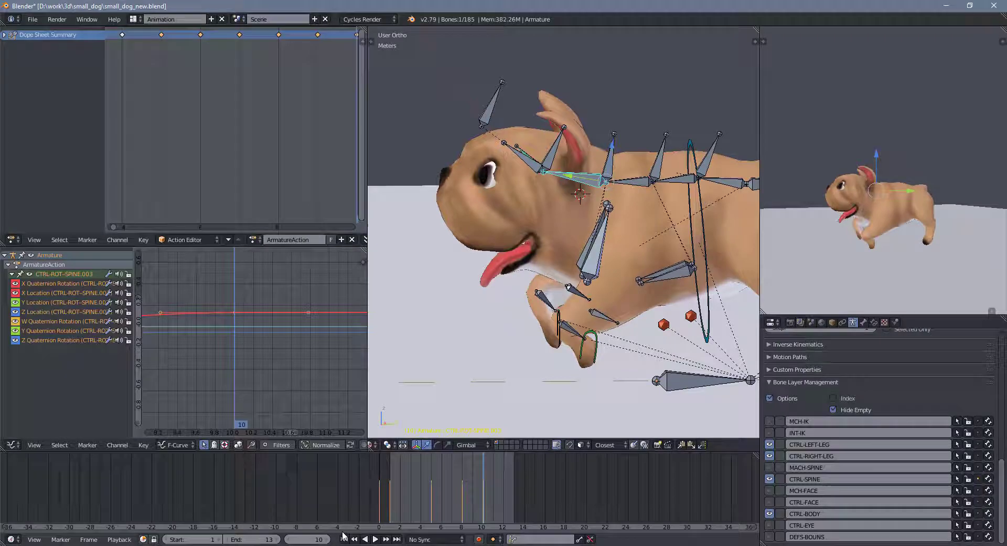
pyautogui.hotkey('ctrl', 's')
# Step: Replay the run cycle with the dog facing right, toggling the curve editor full-window and back
pyautogui.scroll(-8, 294, 322)
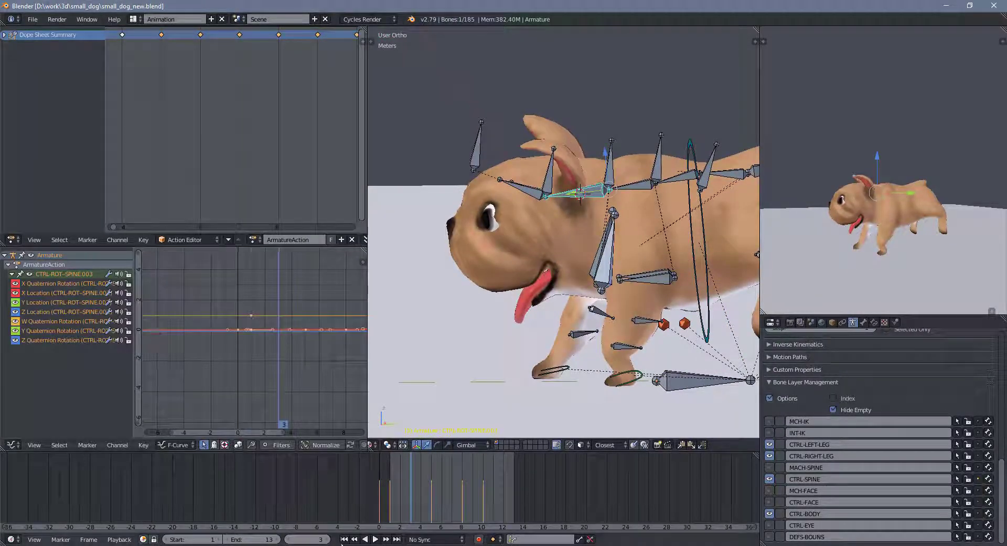
pyautogui.click(375, 539)
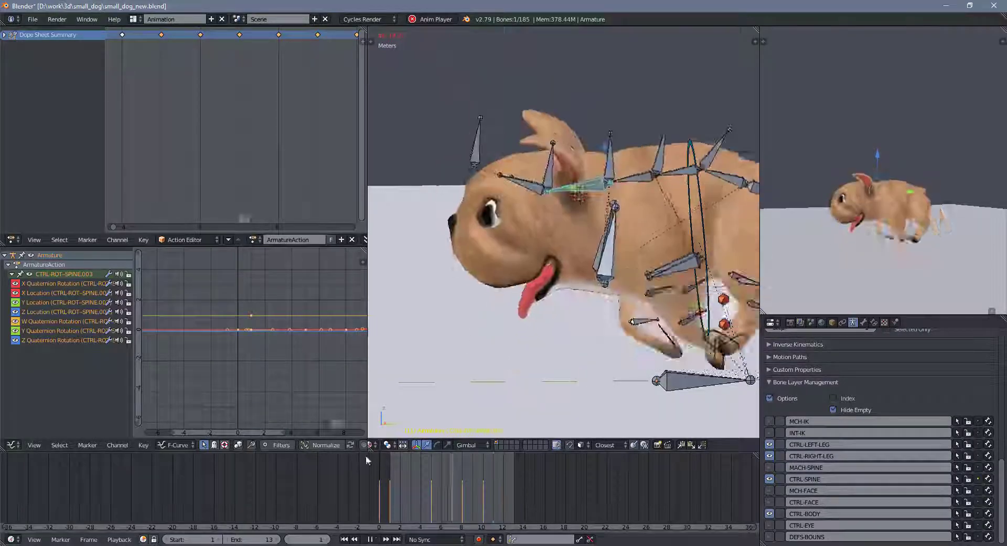
pyautogui.moveTo(945, 215); pyautogui.dragTo(835, 212, button='middle')
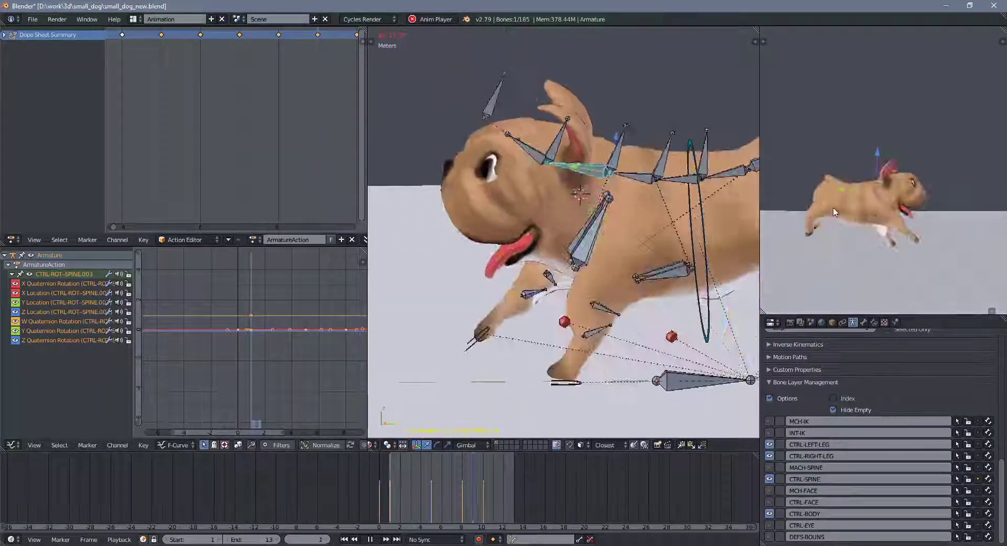
pyautogui.hotkey('shift', 'space')
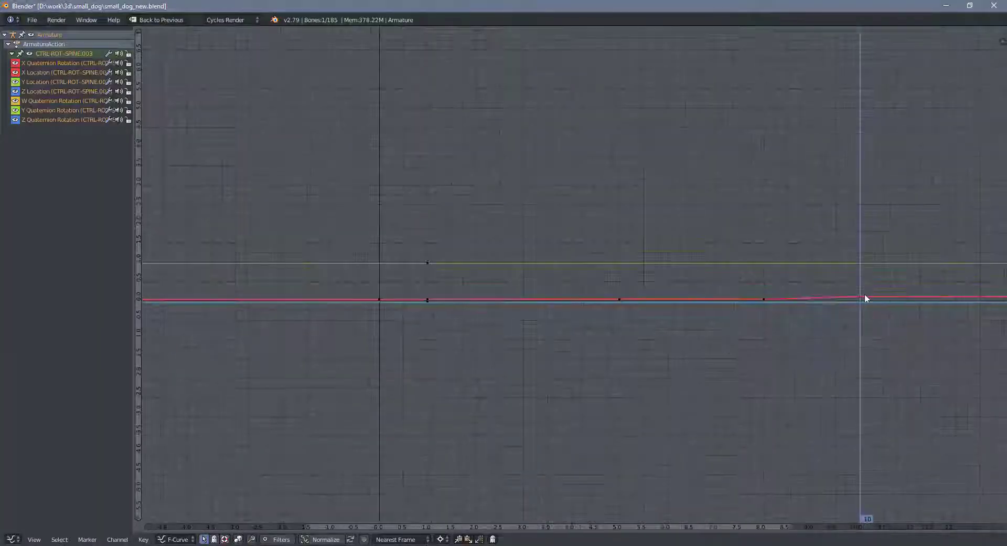
pyautogui.hotkey('shift', 'space')
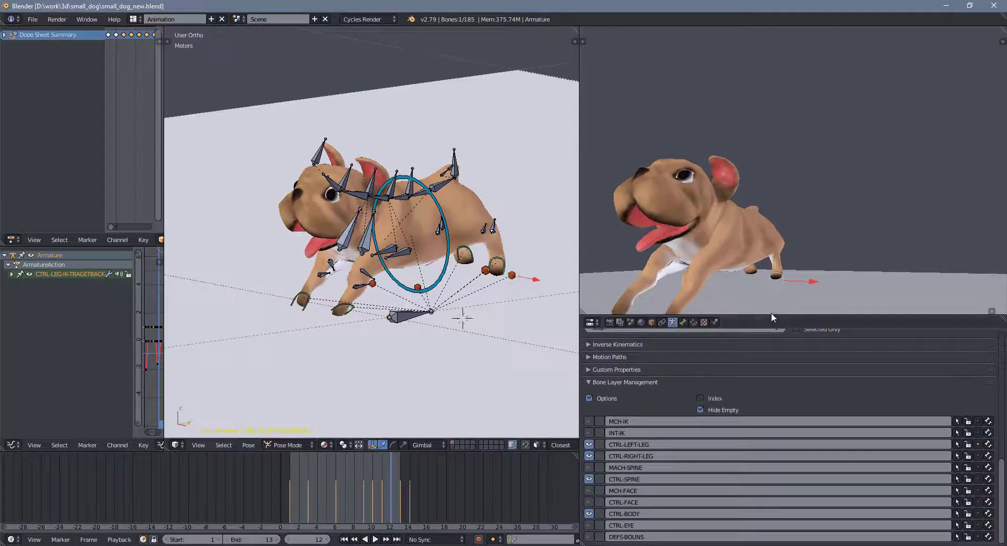
# Step: Enlarge the second 3D view, play the run cycle, and view it from above and low side
pyautogui.moveTo(771, 317); pyautogui.dragTo(772, 434)
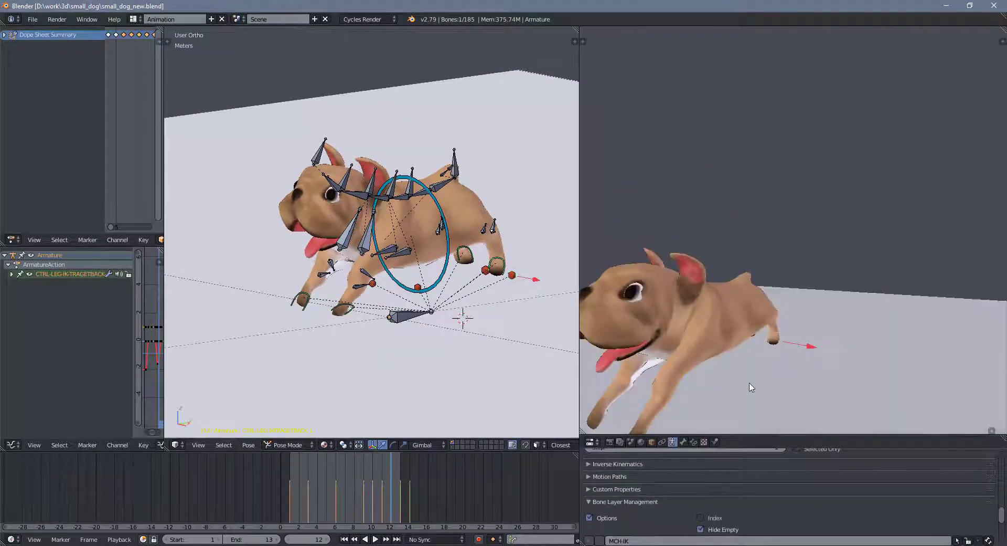
pyautogui.click(375, 539)
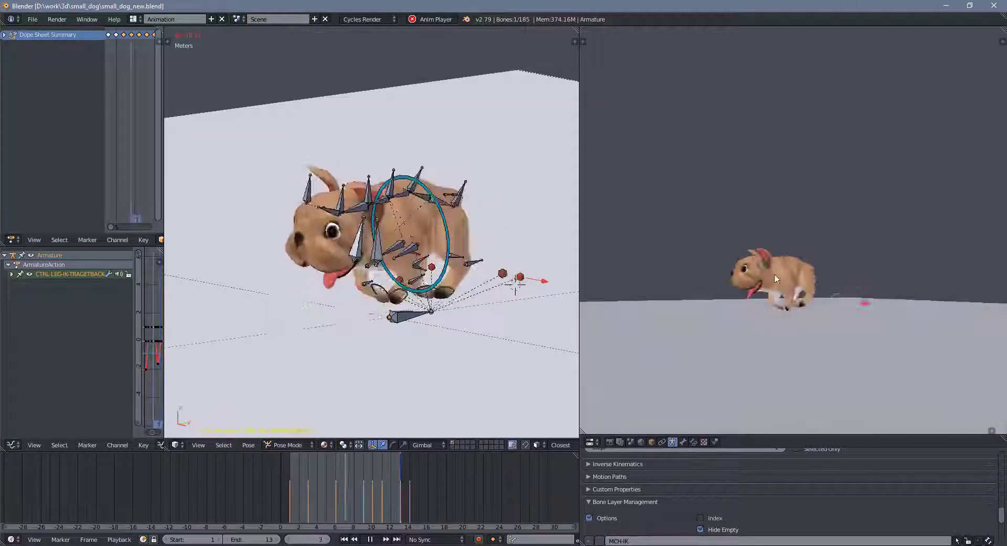
pyautogui.moveTo(748, 280); pyautogui.dragTo(739, 348, button='middle')
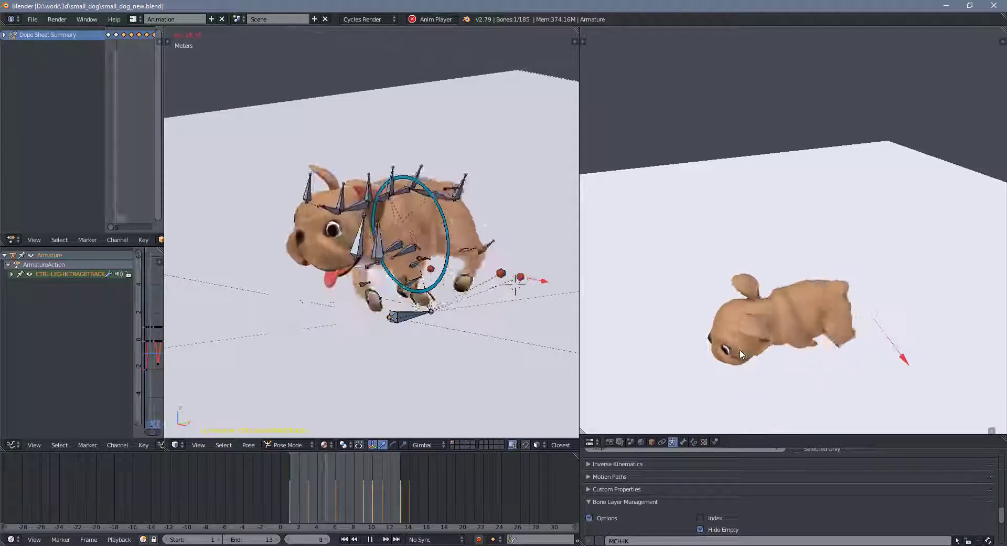
pyautogui.moveTo(763, 360)
pyautogui.mouseDown(button='middle')
pyautogui.moveTo(794, 328)
pyautogui.moveTo(871, 348)
pyautogui.moveTo(846, 352)
pyautogui.moveTo(785, 344)
pyautogui.moveTo(869, 326)
pyautogui.moveTo(729, 329)
pyautogui.mouseUp(button='middle')
pyautogui.scroll(-3, 819, 328)
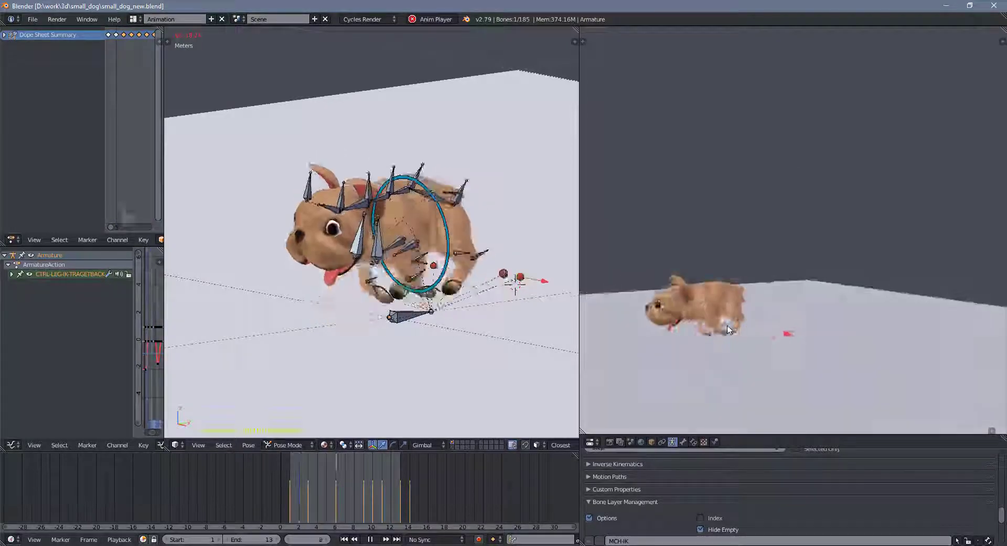
# Step: Orbit around the running dog's front and sides, then stop playback at frame 12
pyautogui.moveTo(808, 296); pyautogui.dragTo(849, 286, button='middle')
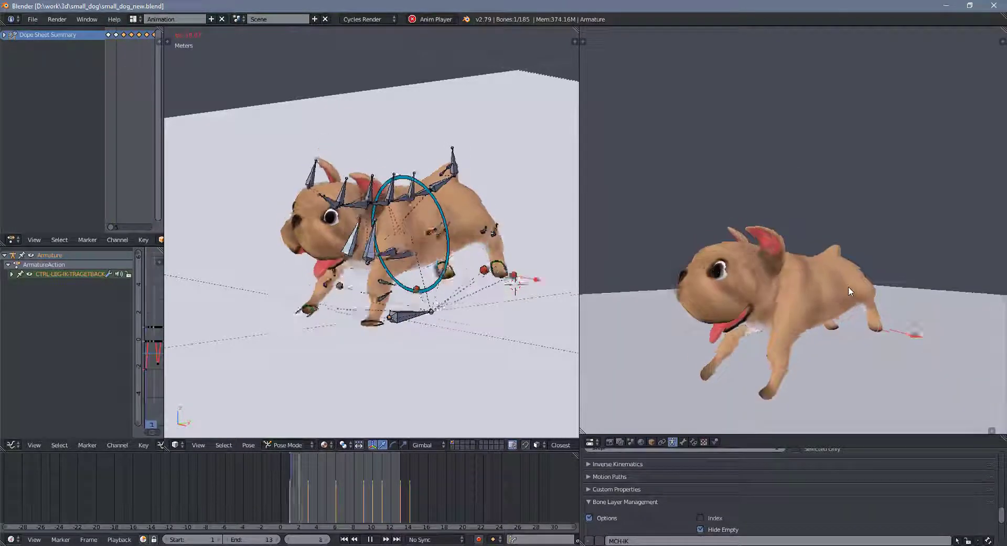
pyautogui.scroll(-2, 827, 342)
pyautogui.moveTo(776, 377); pyautogui.dragTo(753, 392, button='middle')
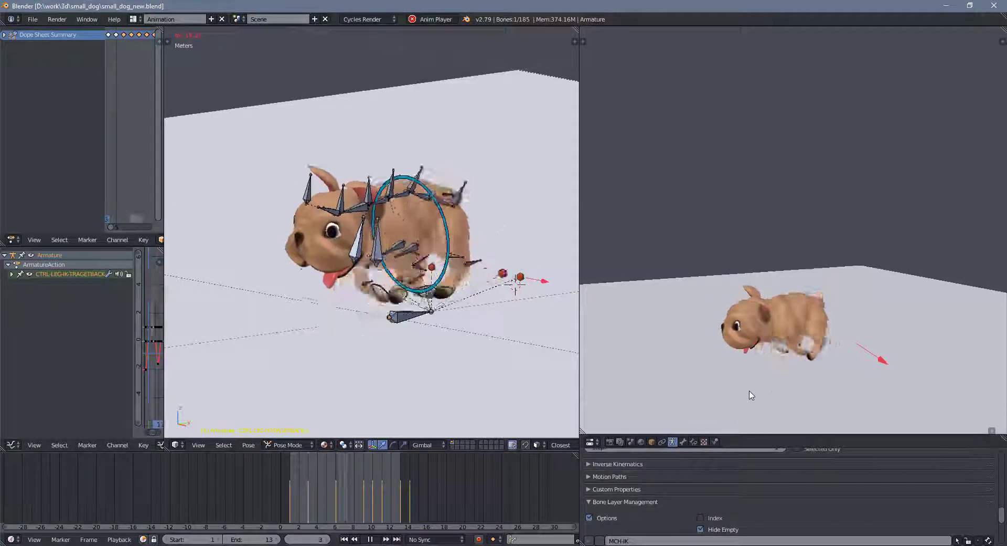
pyautogui.moveTo(752, 394); pyautogui.dragTo(785, 364, button='middle')
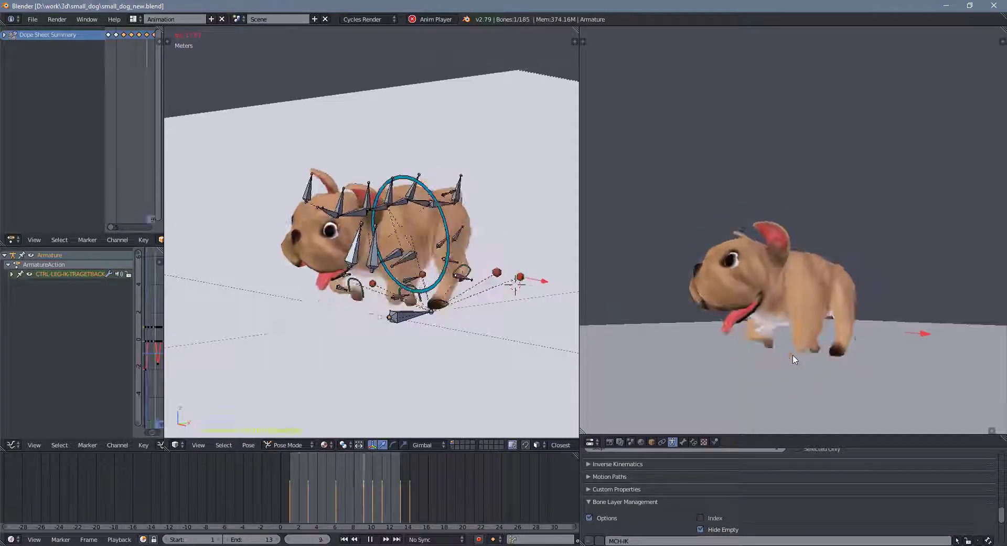
pyautogui.moveTo(793, 358); pyautogui.dragTo(782, 377, button='middle')
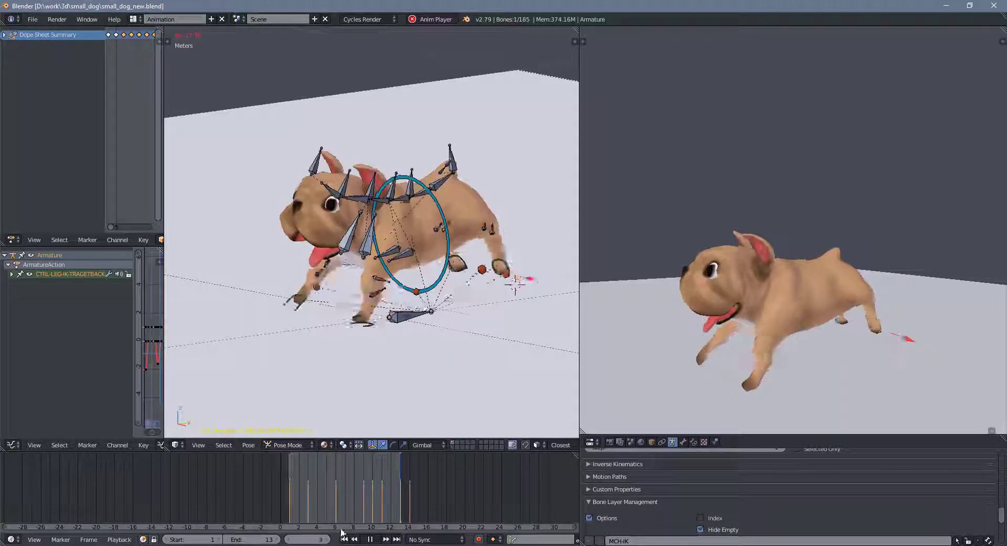
pyautogui.click(370, 540)
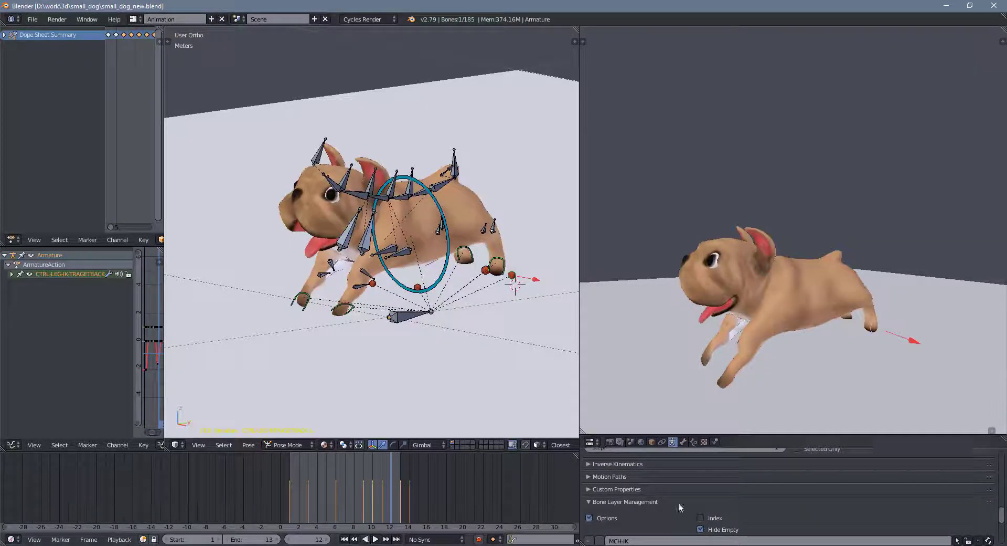